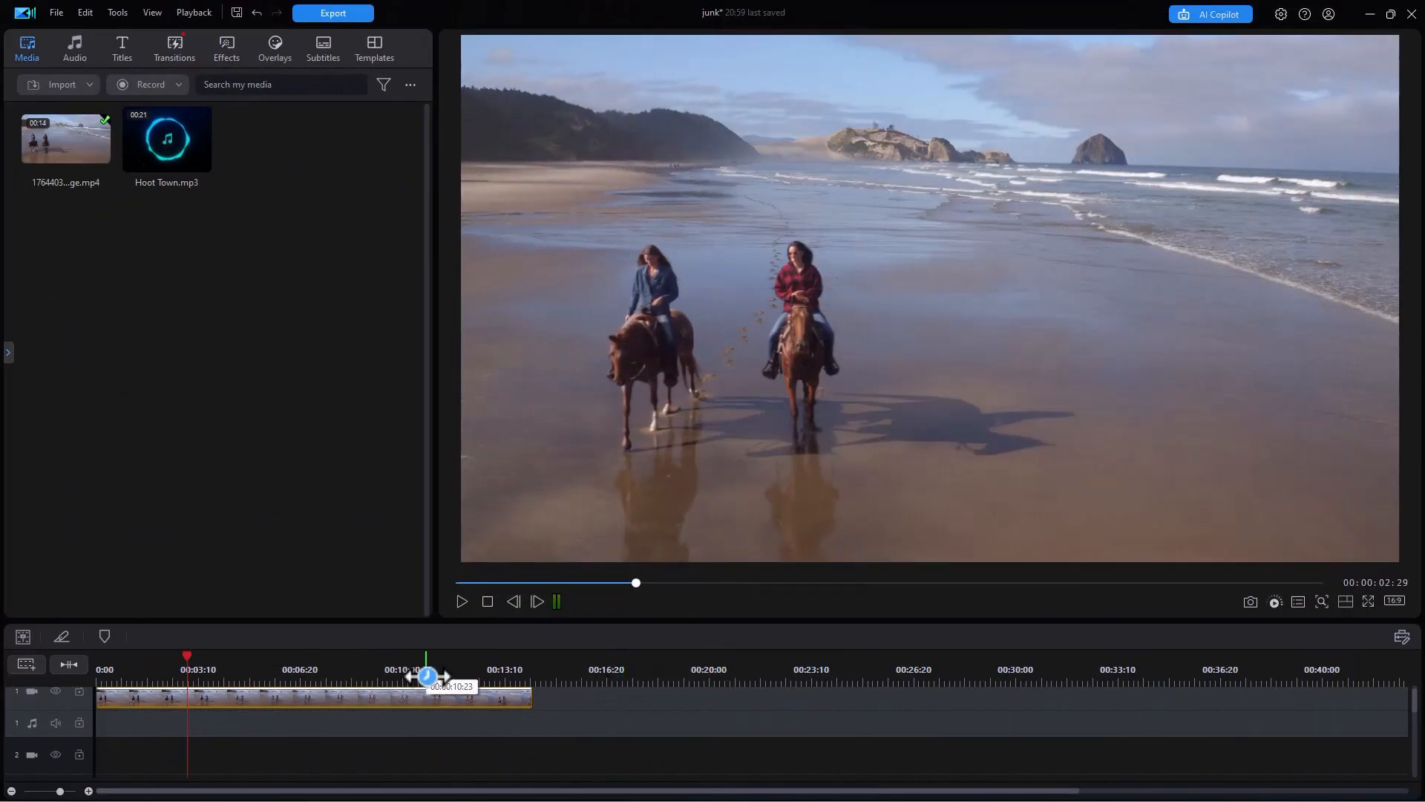
- Add Hoot Town.mp3 to the start of audio track 1 and make the track taller to show its waveform
{"action": "left_click_drag", "start_coordinate": [1414, 719], "coordinate": [1410, 690]}
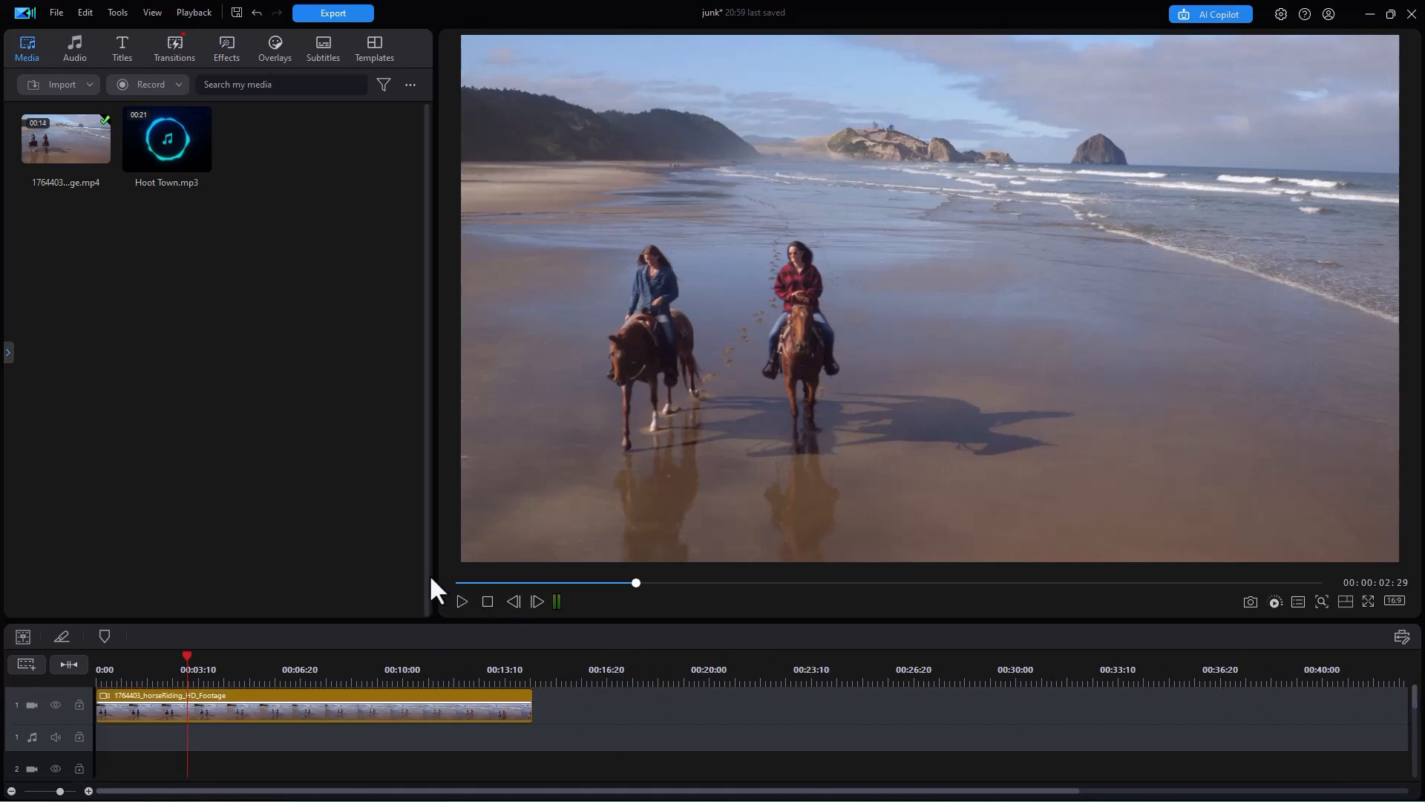
{"action": "key", "text": "space"}
{"action": "key", "text": "space"}
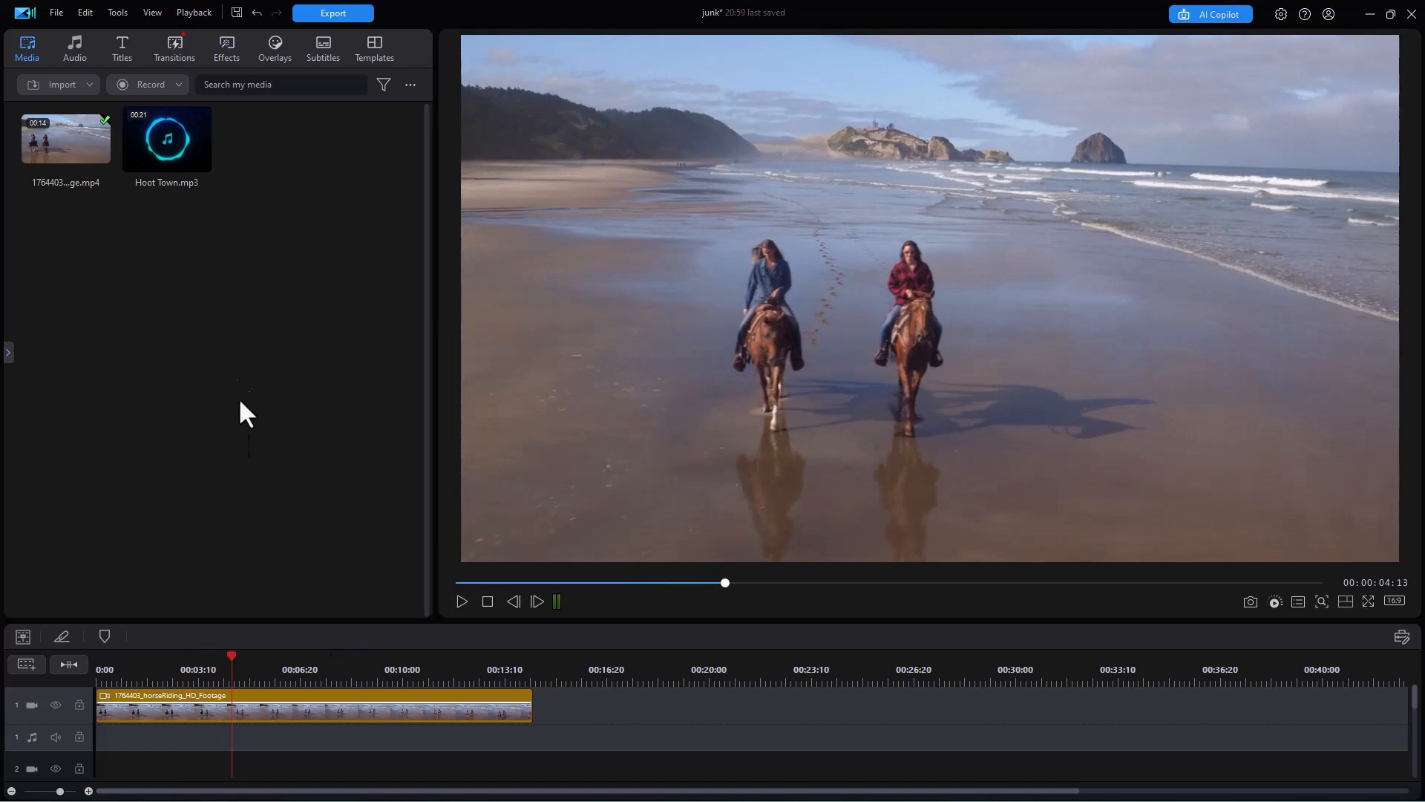
{"action": "left_click_drag", "start_coordinate": [162, 148], "coordinate": [67, 740]}
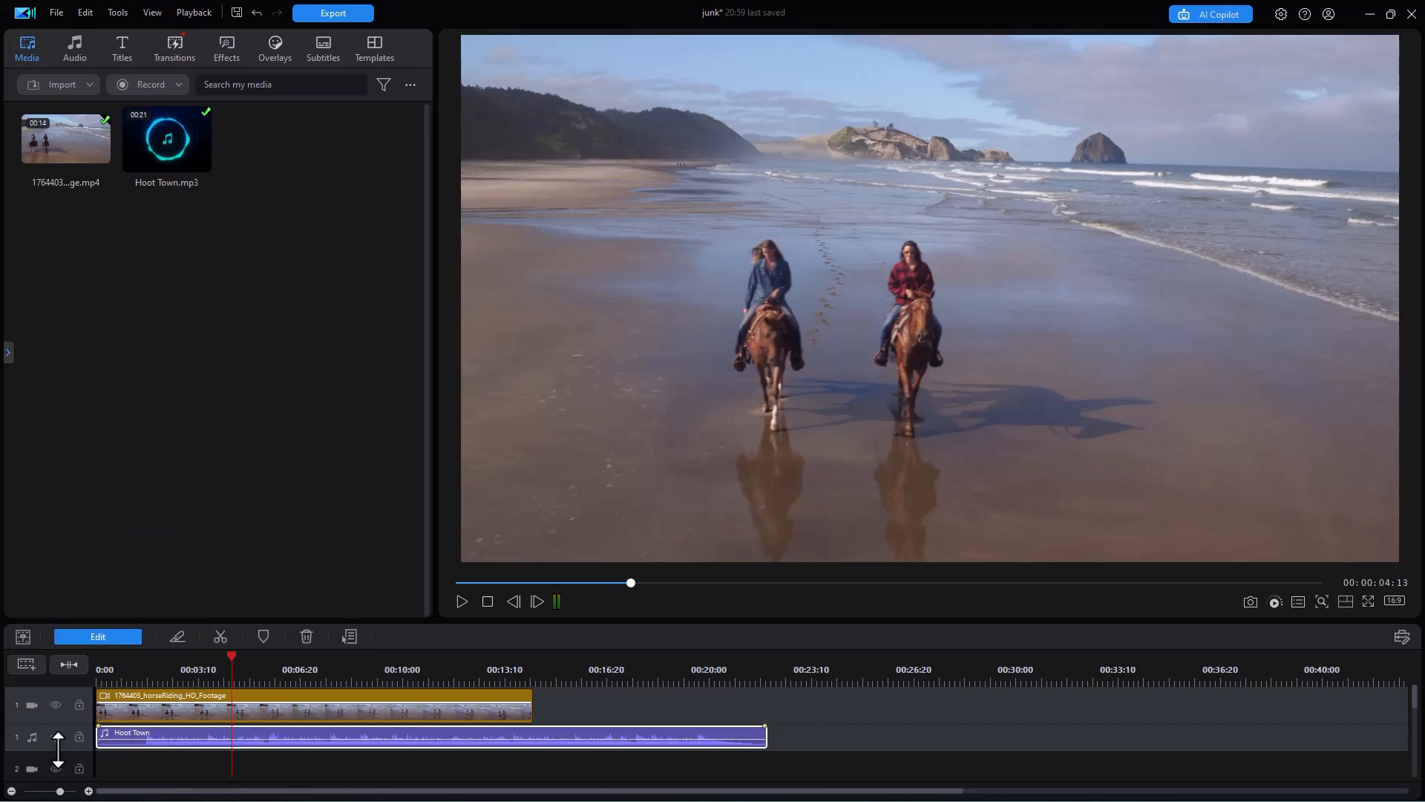
{"action": "left_click_drag", "start_coordinate": [56, 750], "coordinate": [48, 779]}
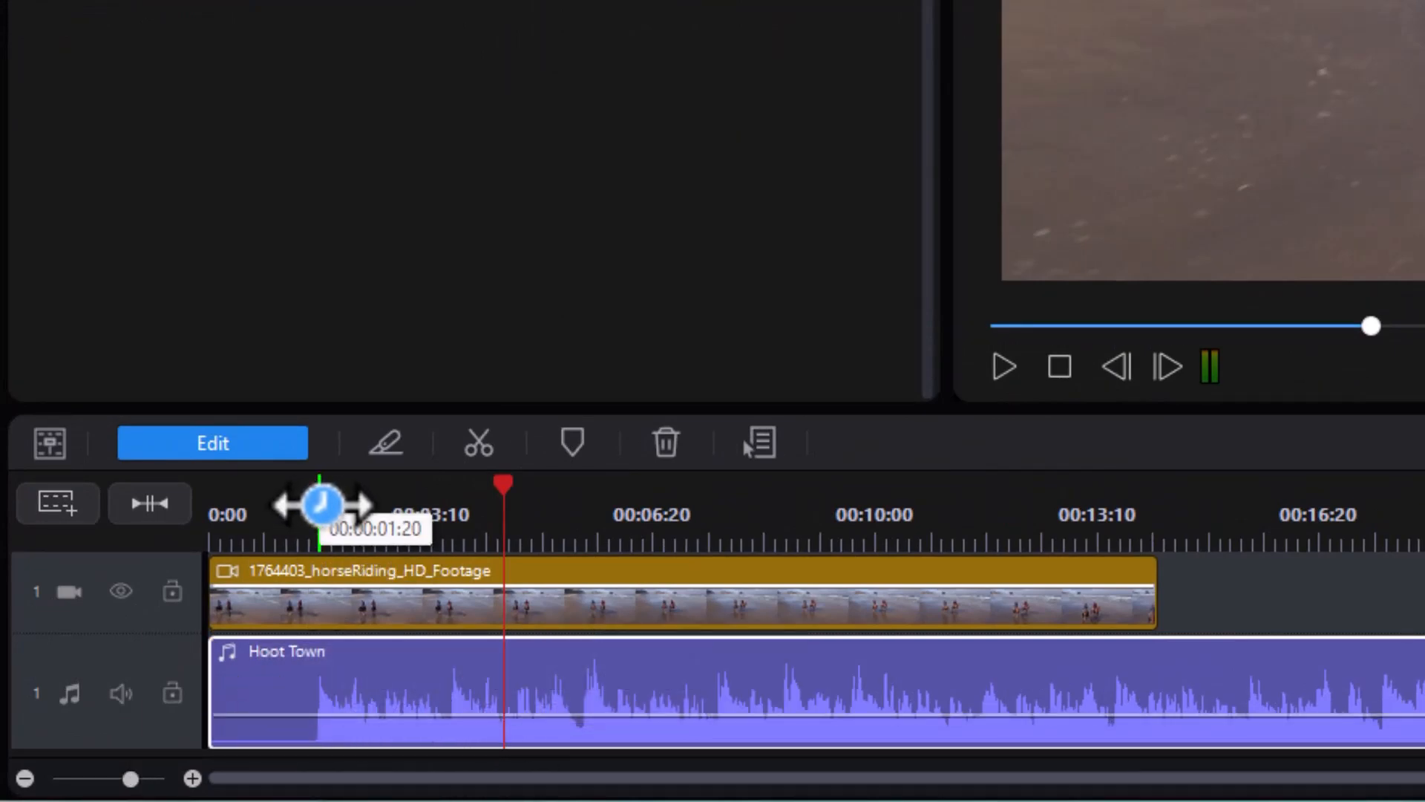
- Split the Hoot Town clip where its sound begins, at about 00:00:01:19, and cut out the silent opening piece, filling the gap
{"action": "left_click", "coordinate": [320, 505]}
{"action": "left_click_drag", "start_coordinate": [320, 505], "coordinate": [315, 520]}
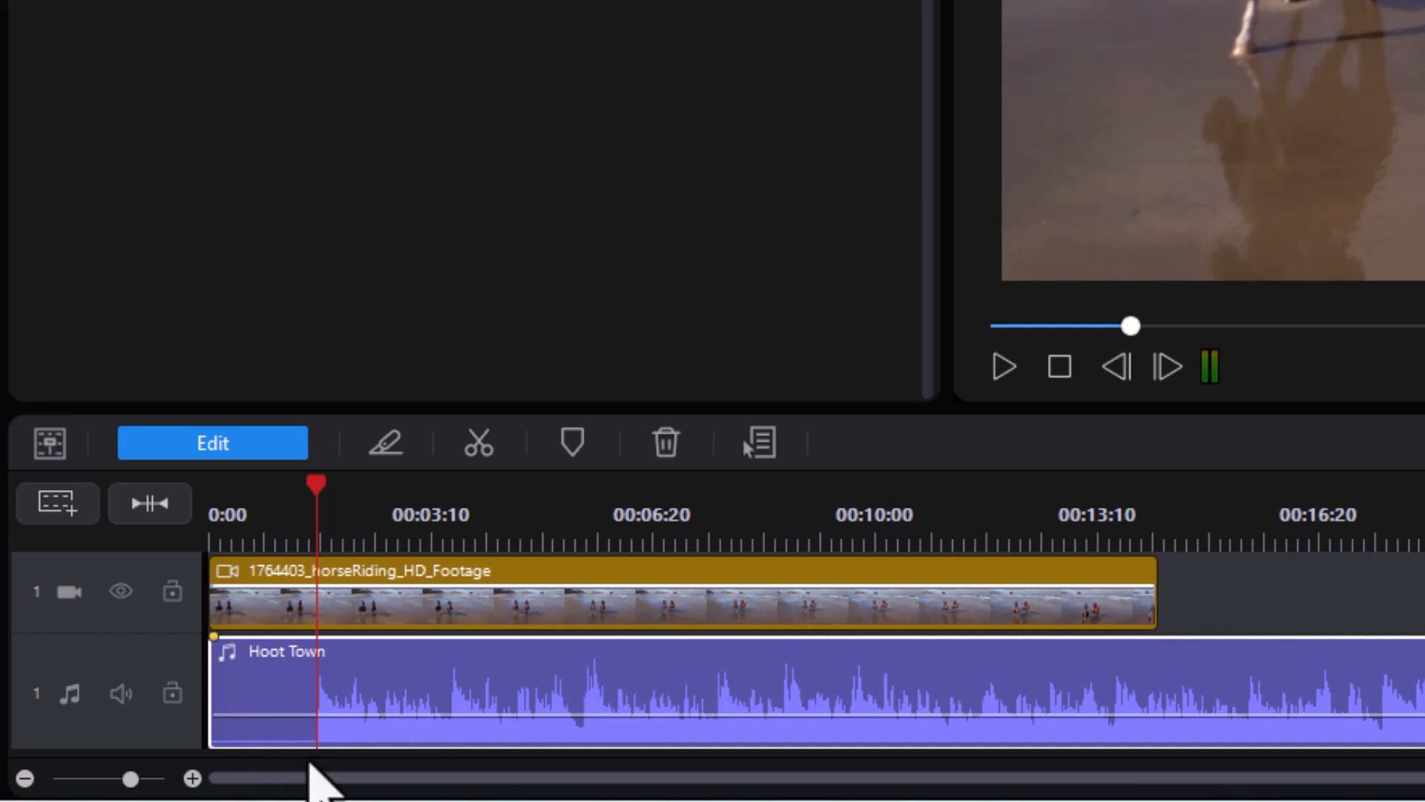
{"action": "key", "text": "ctrl+t"}
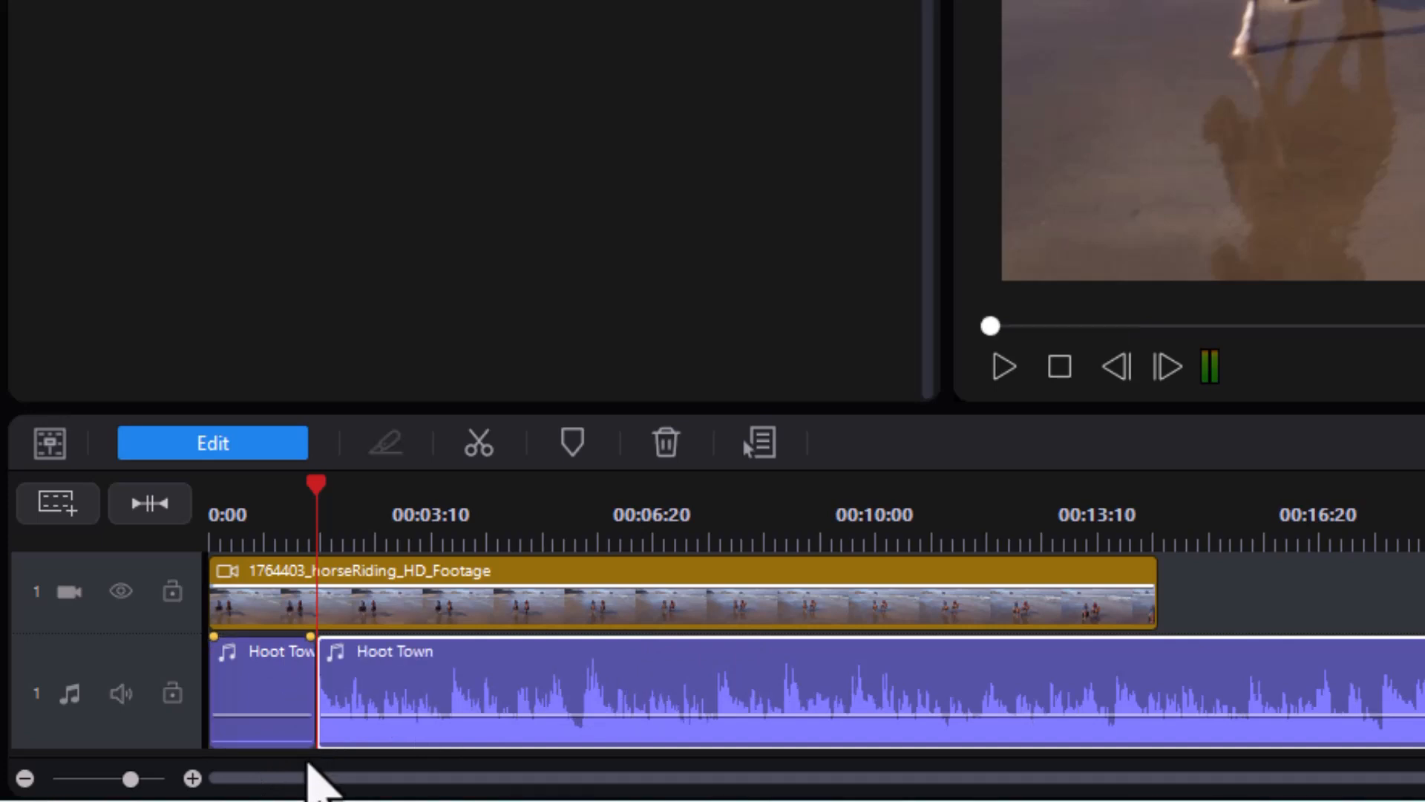
{"action": "left_click", "coordinate": [264, 686]}
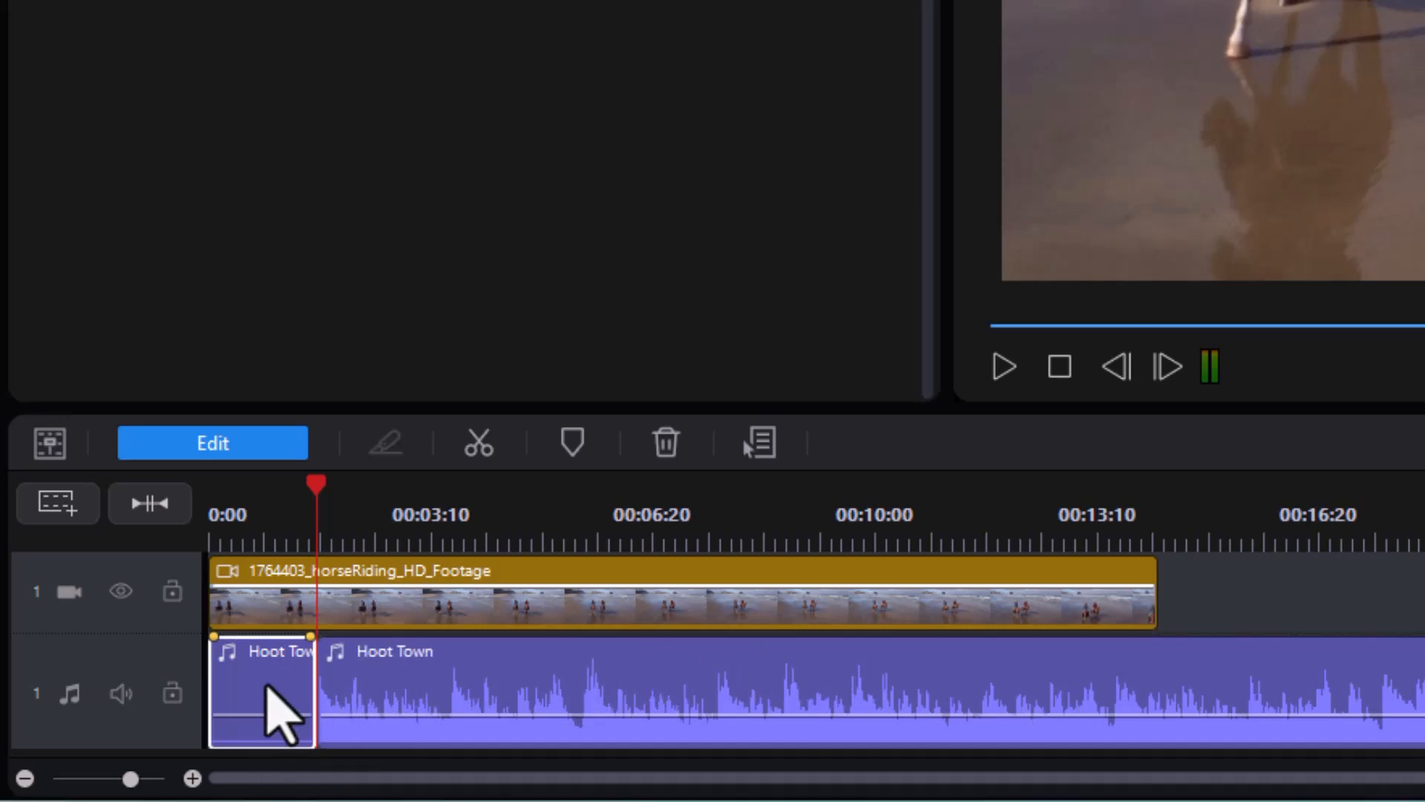
{"action": "right_click", "coordinate": [267, 687]}
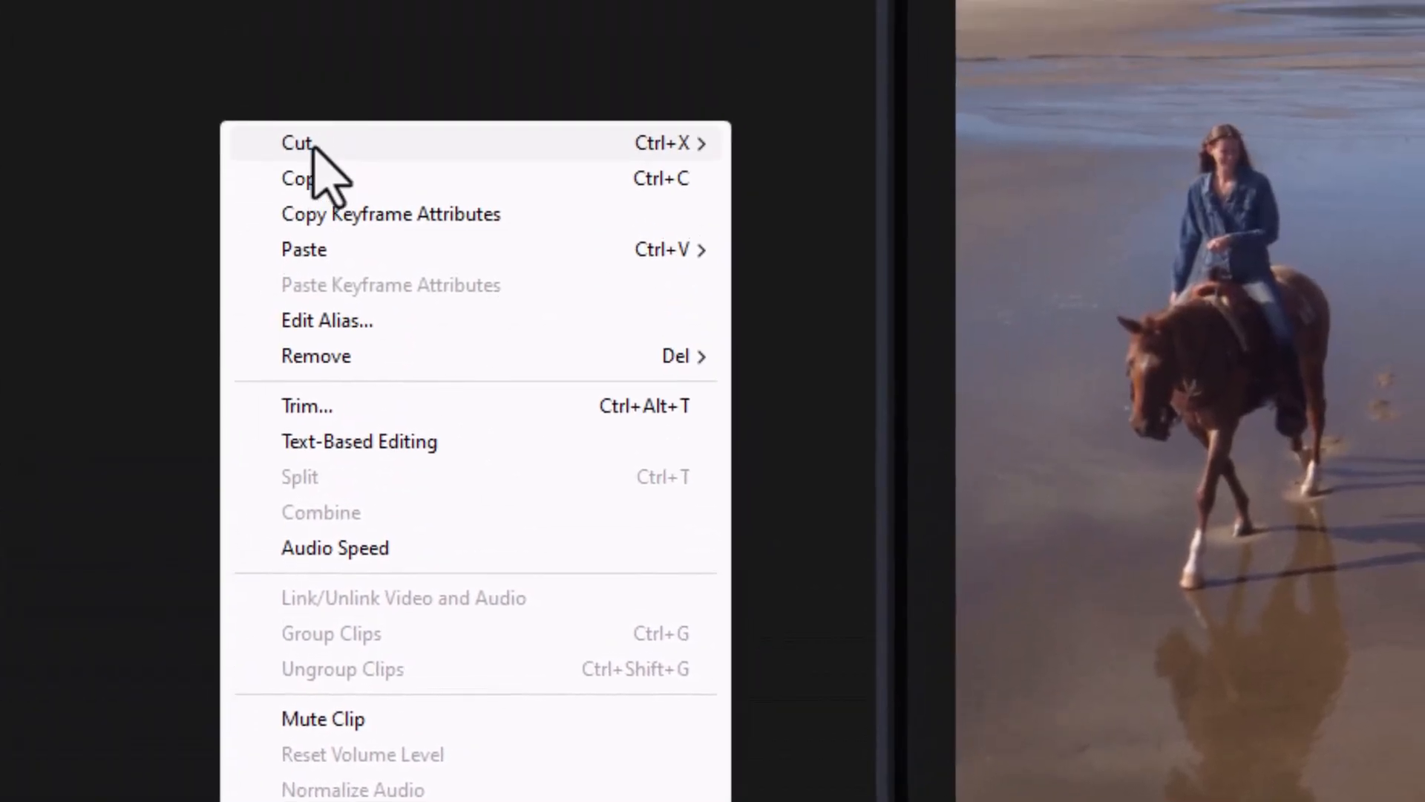
{"action": "mouse_move", "coordinate": [312, 143]}
{"action": "left_click", "coordinate": [871, 180]}
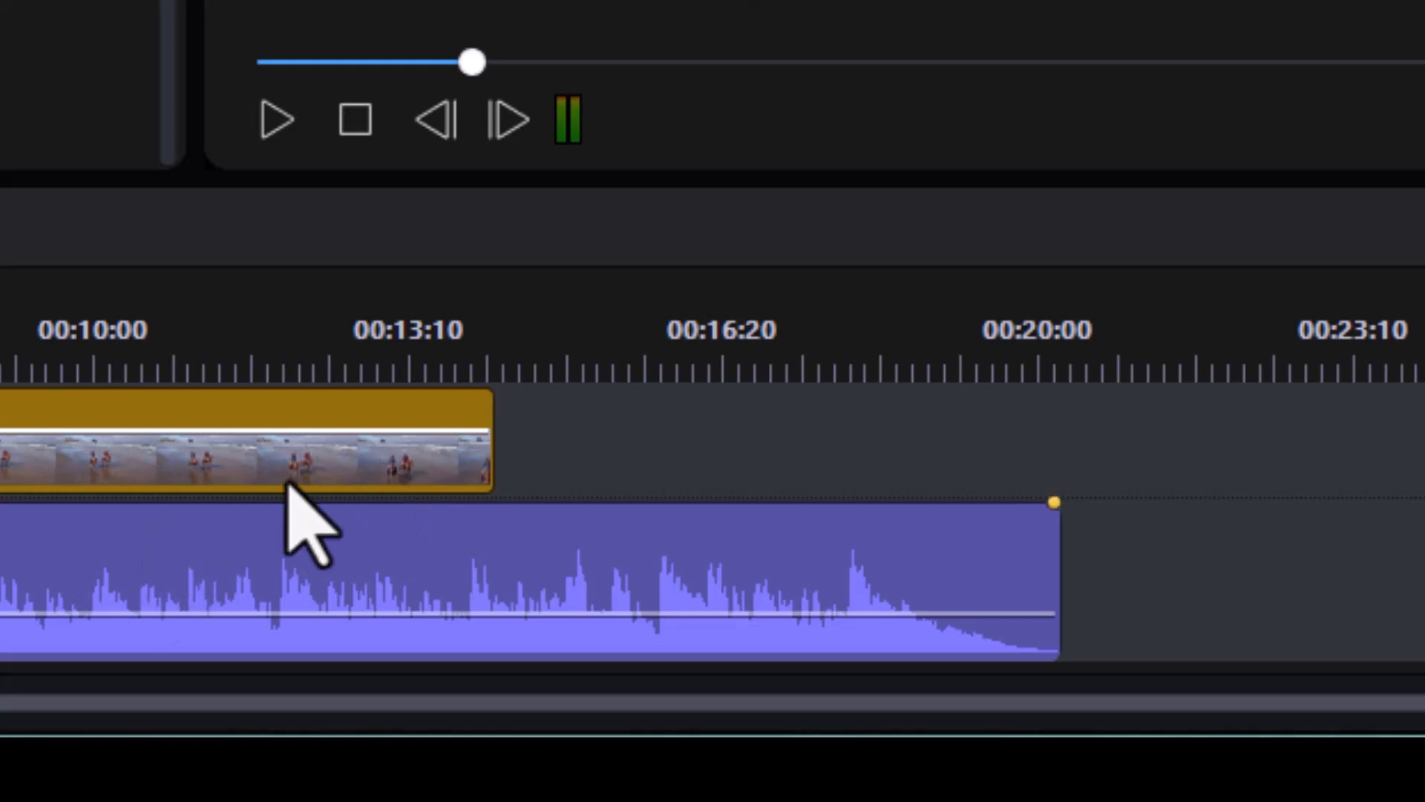
- Check the duration information in the properties of the Hoot Town clip
{"action": "right_click", "coordinate": [156, 562]}
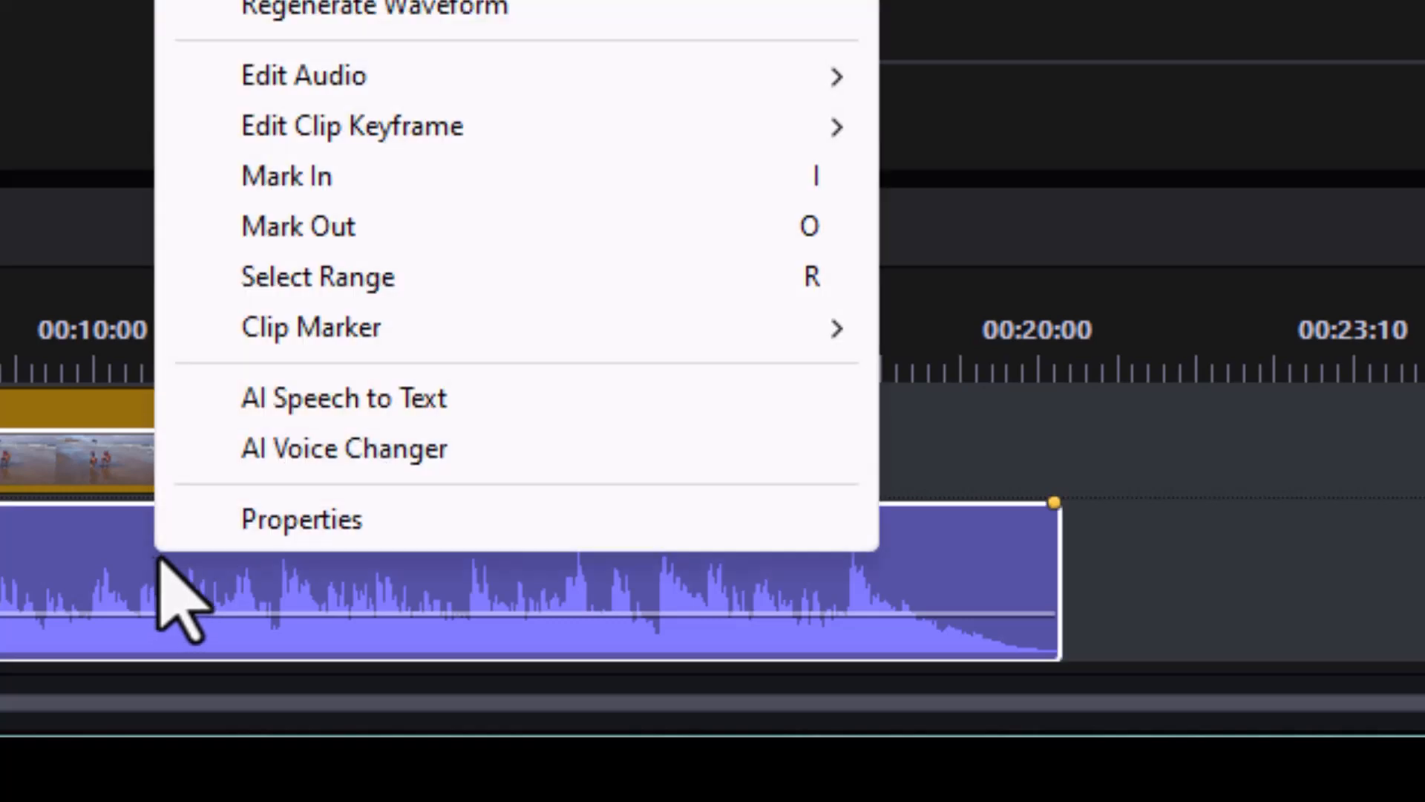
{"action": "left_click", "coordinate": [343, 520]}
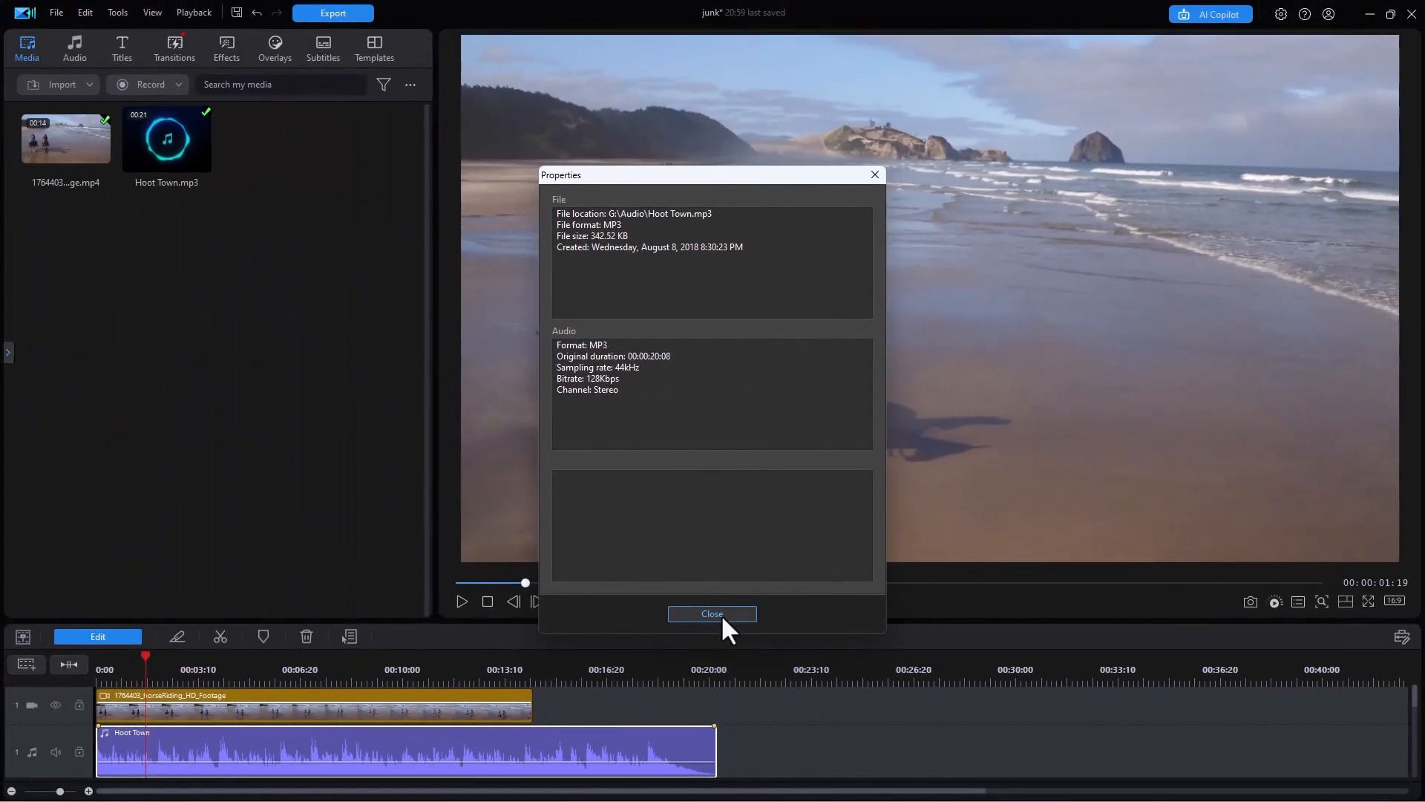
{"action": "left_click", "coordinate": [720, 625]}
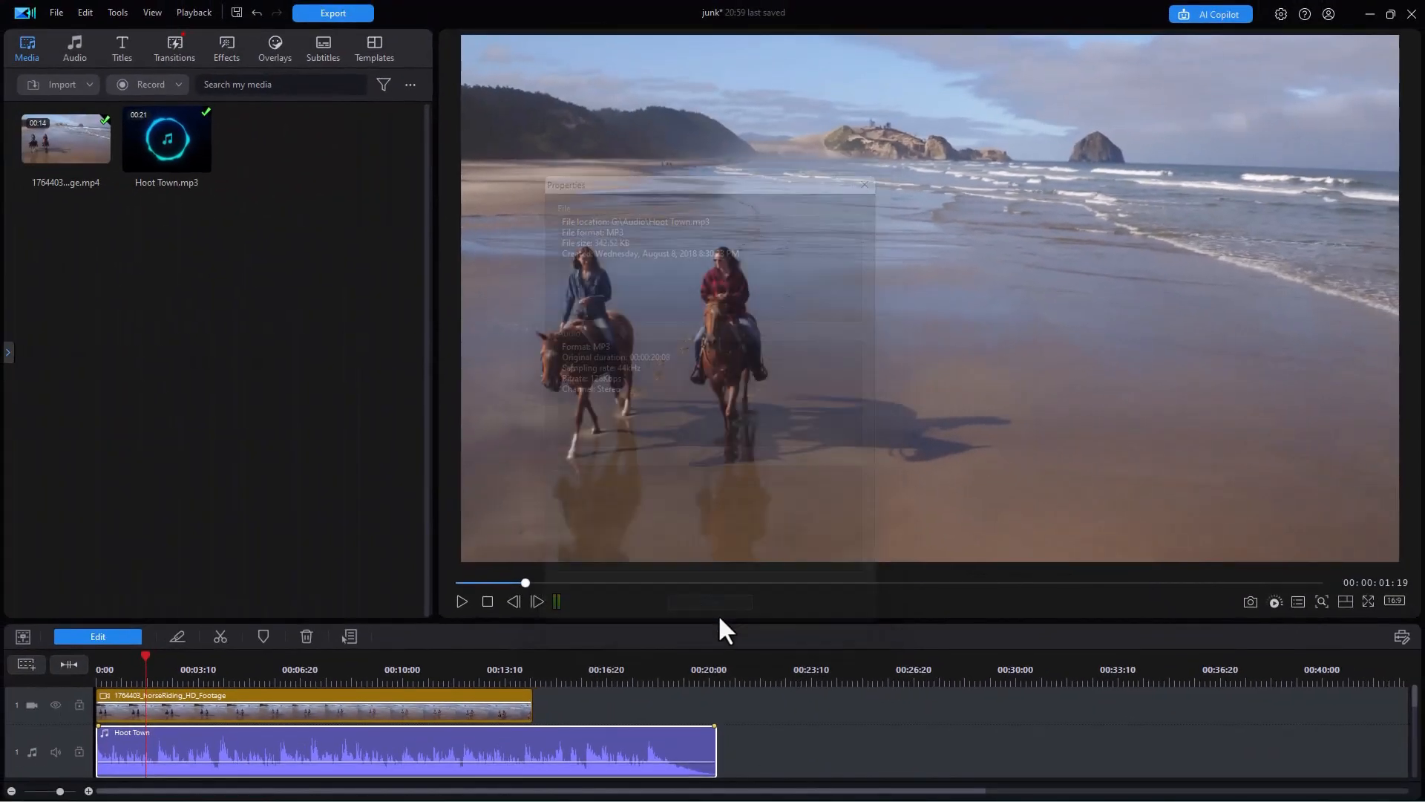
- Slow the horse riding clip with Uniform Speed by setting the seconds of its new duration to 20
{"action": "left_click", "coordinate": [383, 702]}
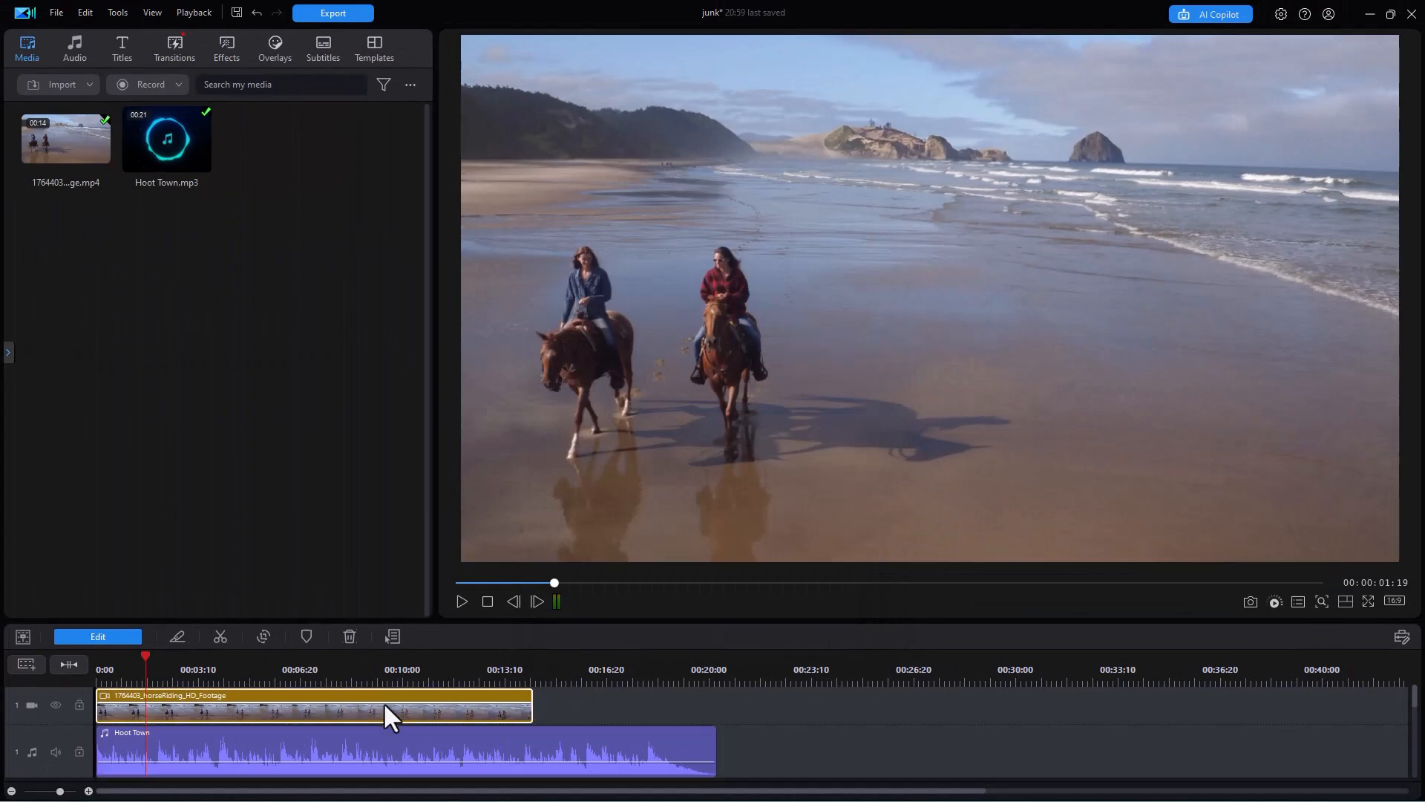
{"action": "left_click", "coordinate": [105, 637]}
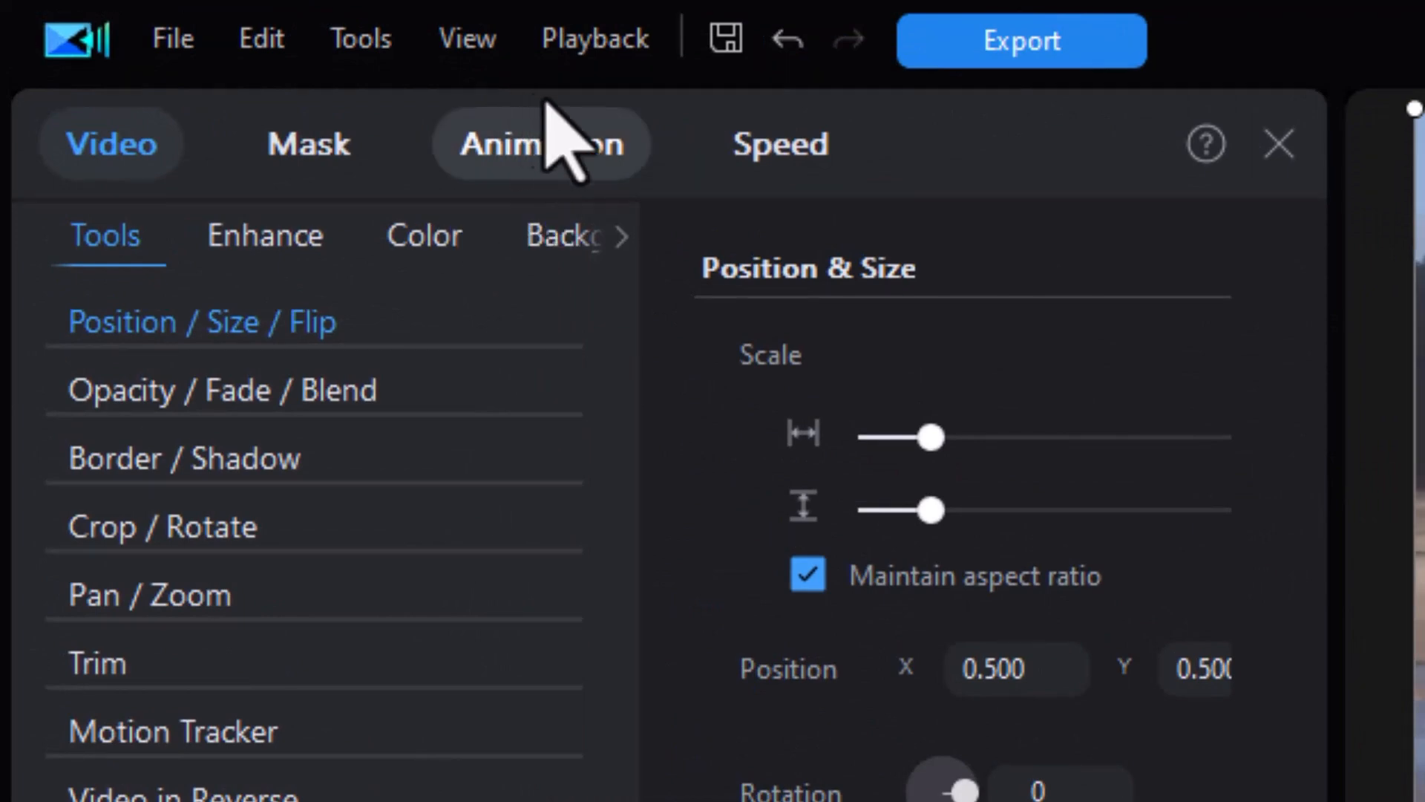
{"action": "left_click", "coordinate": [806, 152]}
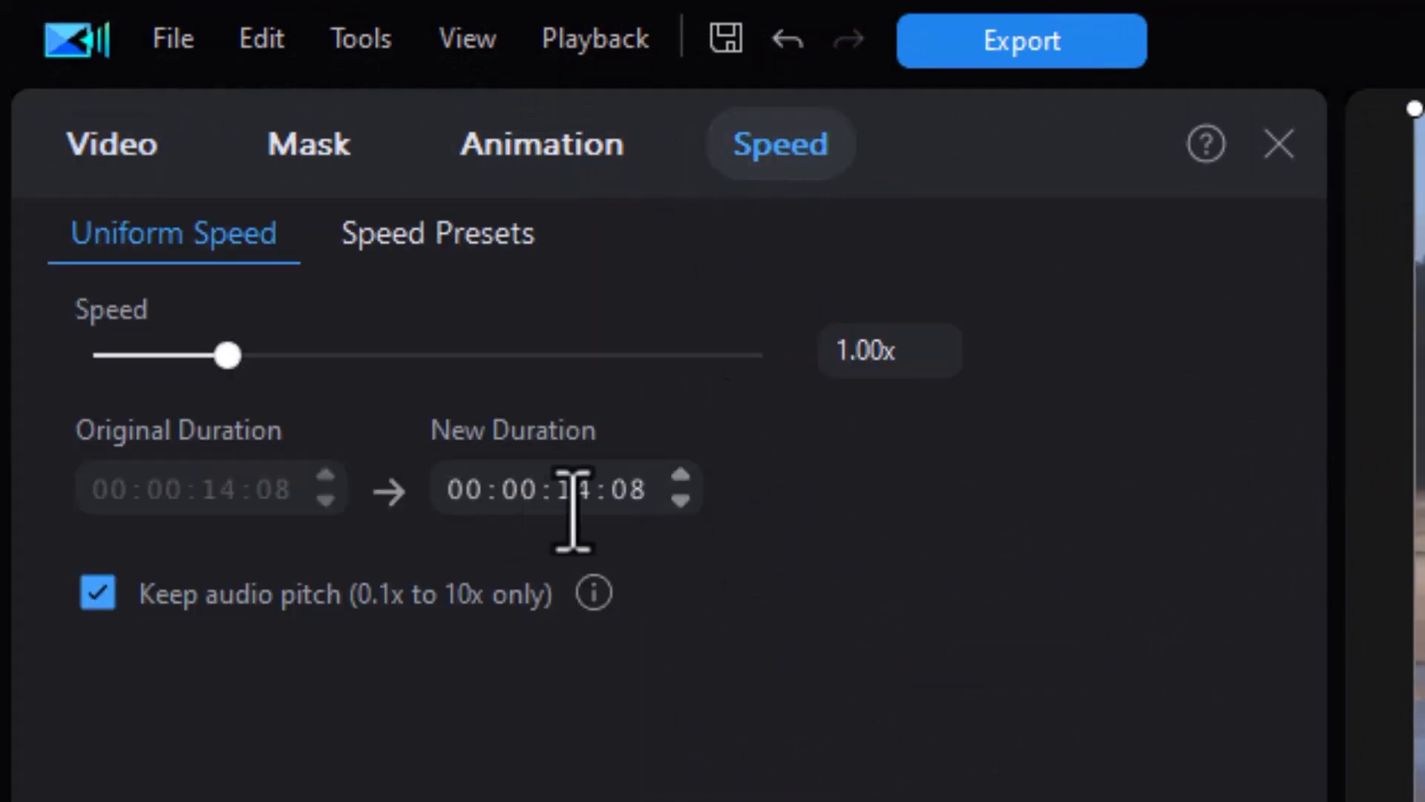
{"action": "left_click", "coordinate": [568, 487]}
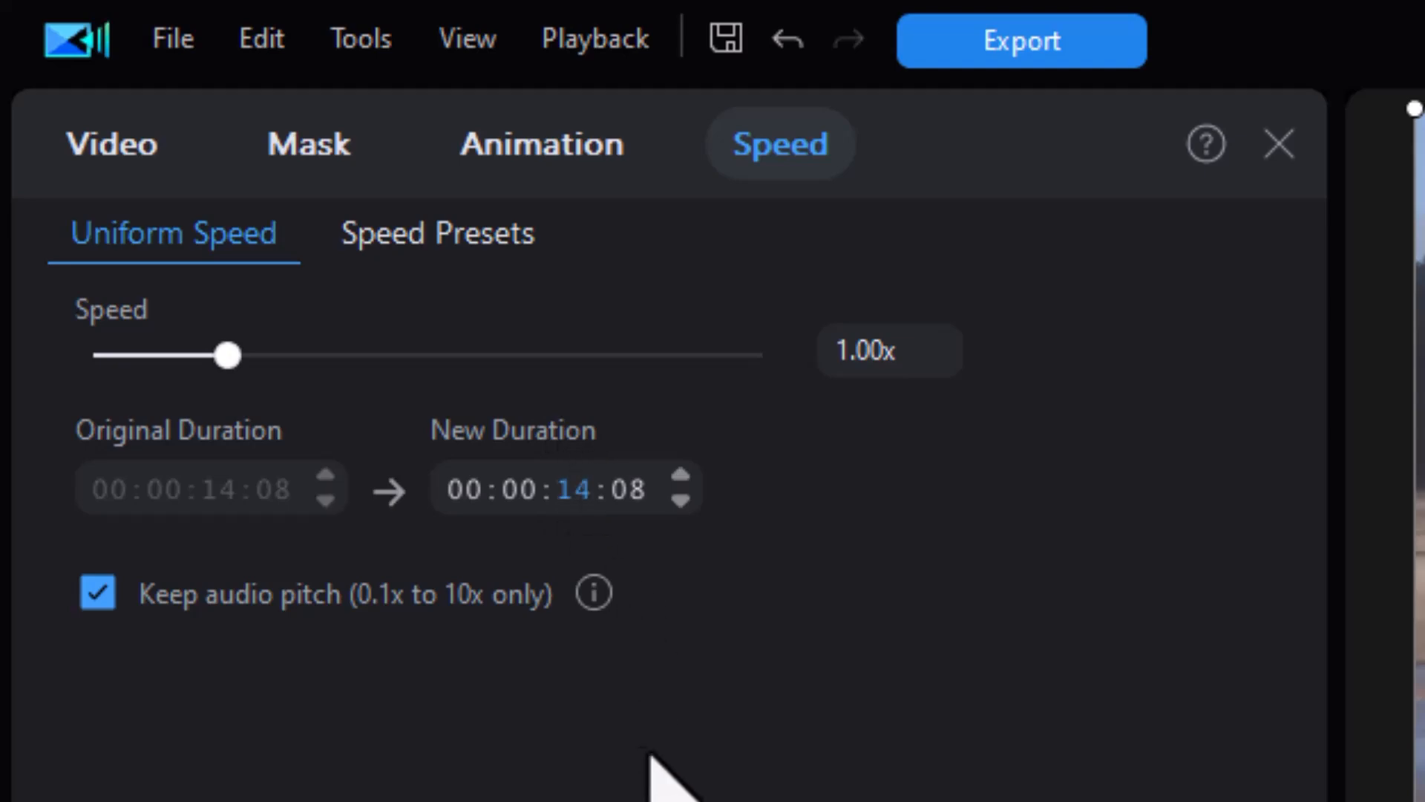
{"action": "type", "text": "2"}
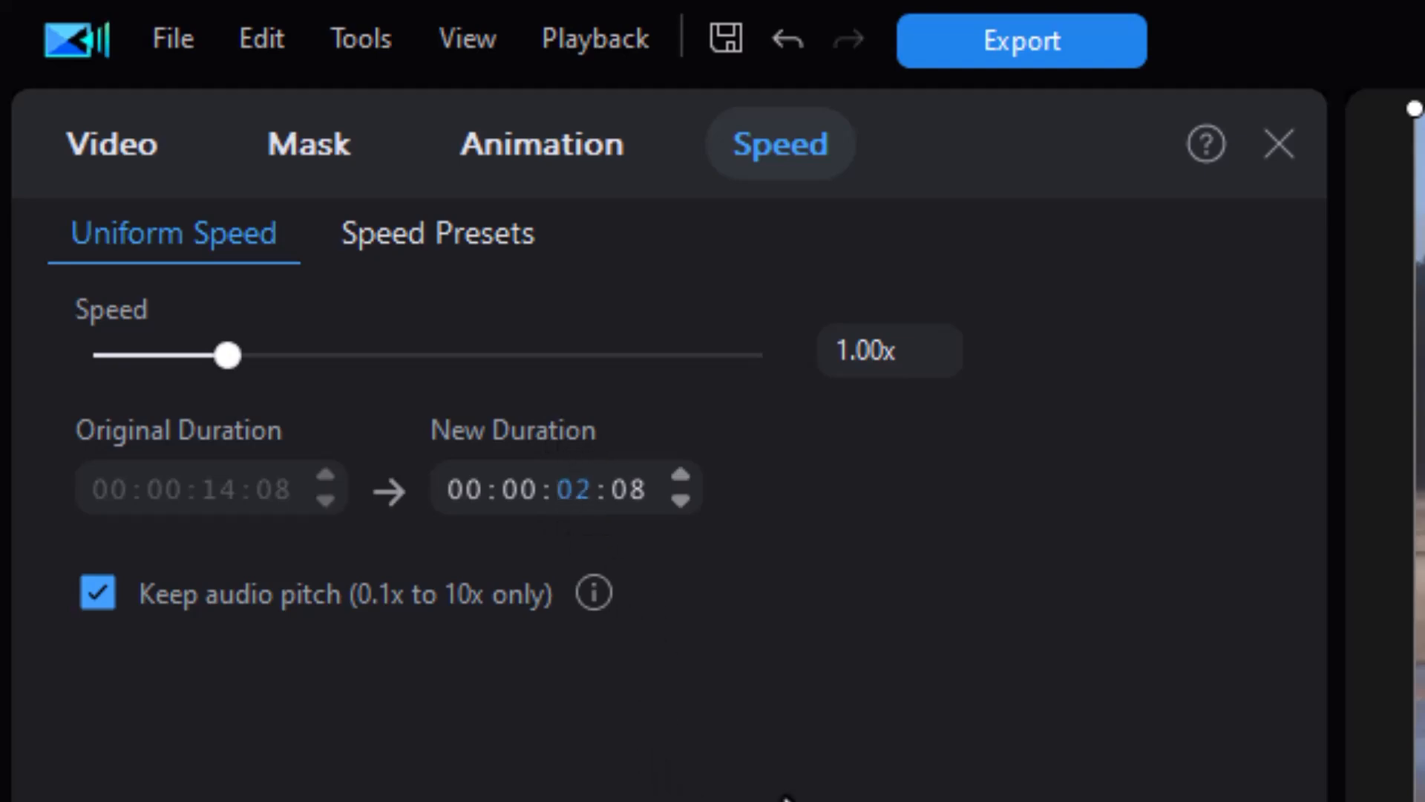
{"action": "type", "text": "0"}
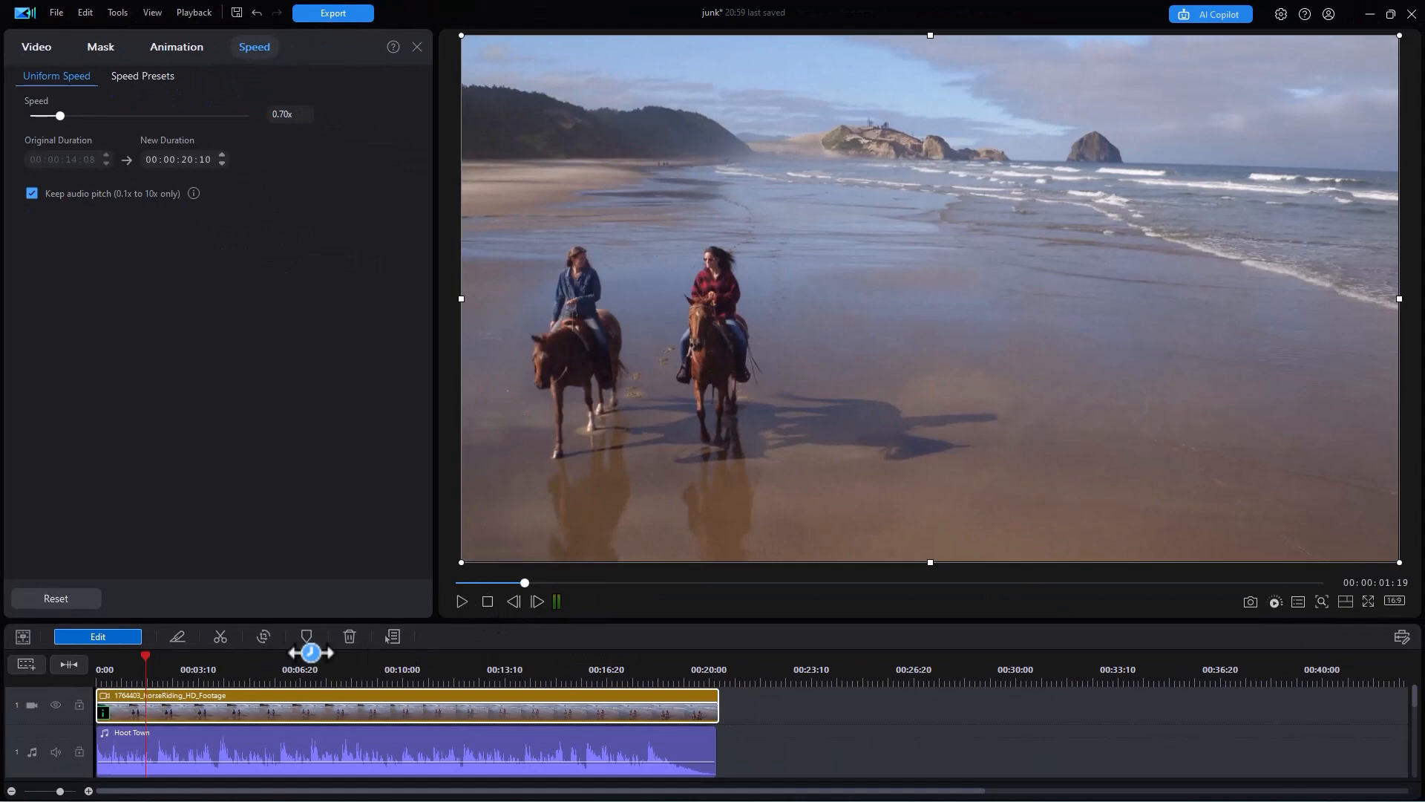
- Play the timeline from the start and add nine timeline markers on the strong beats of the music, about two seconds apart
{"action": "left_click", "coordinate": [92, 662]}
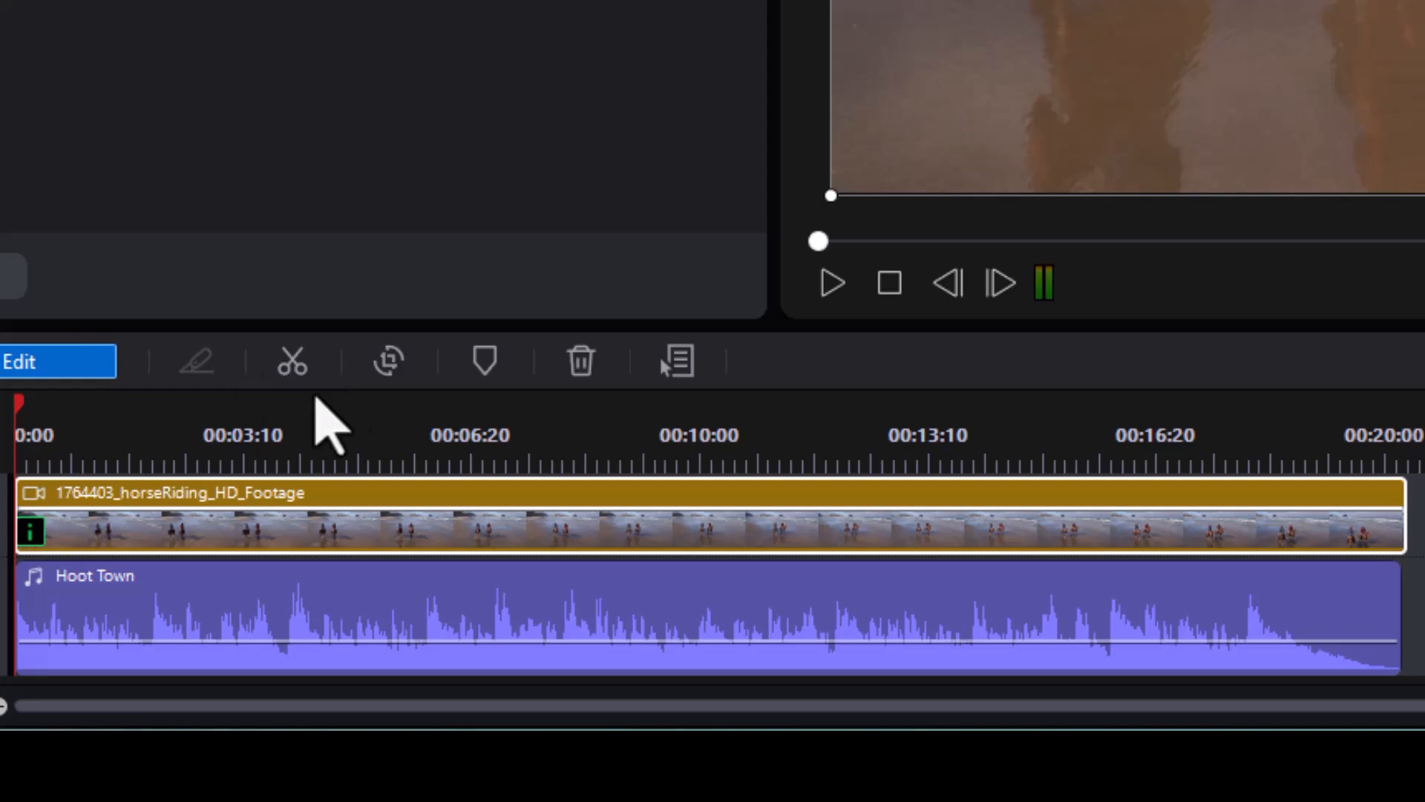
{"action": "left_click", "coordinate": [412, 426]}
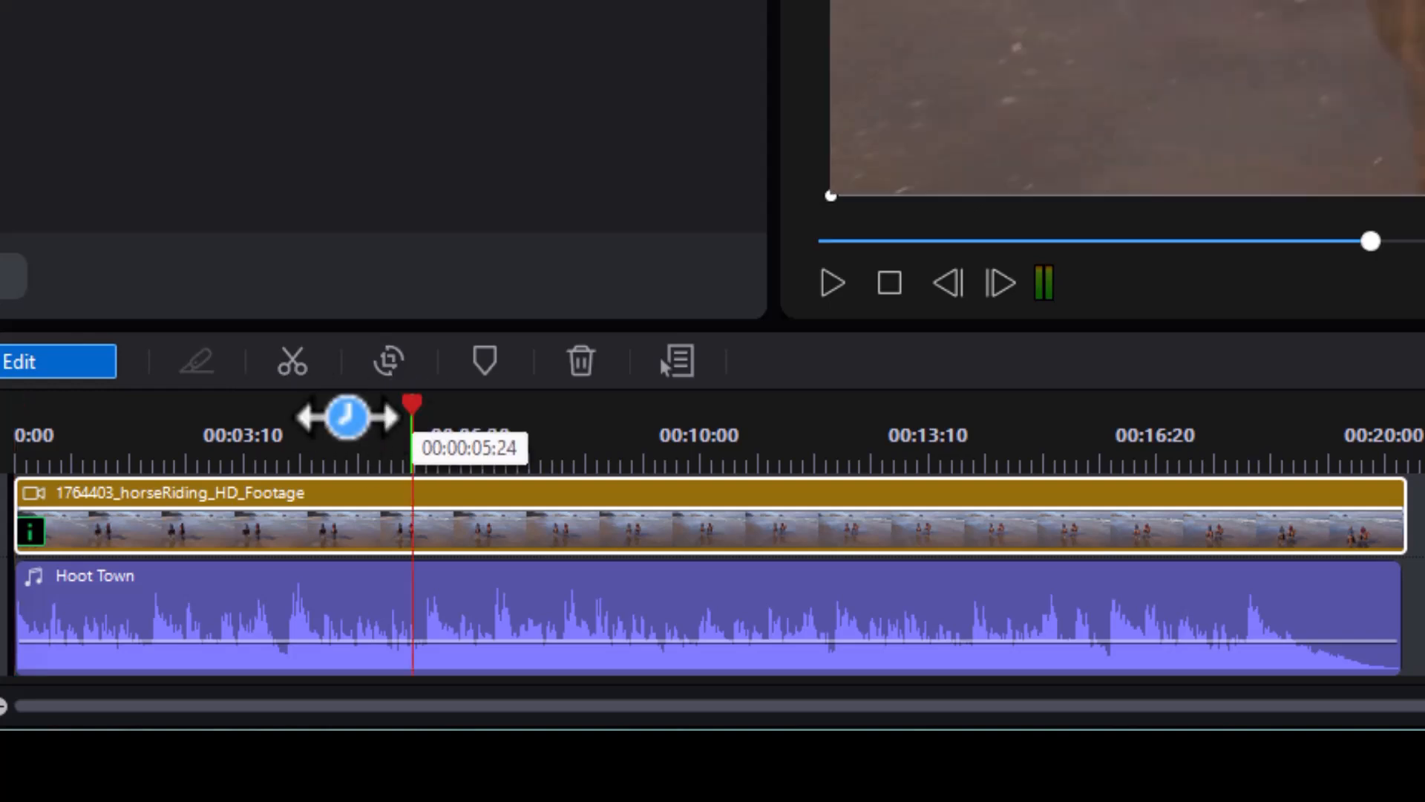
{"action": "left_click", "coordinate": [1416, 628]}
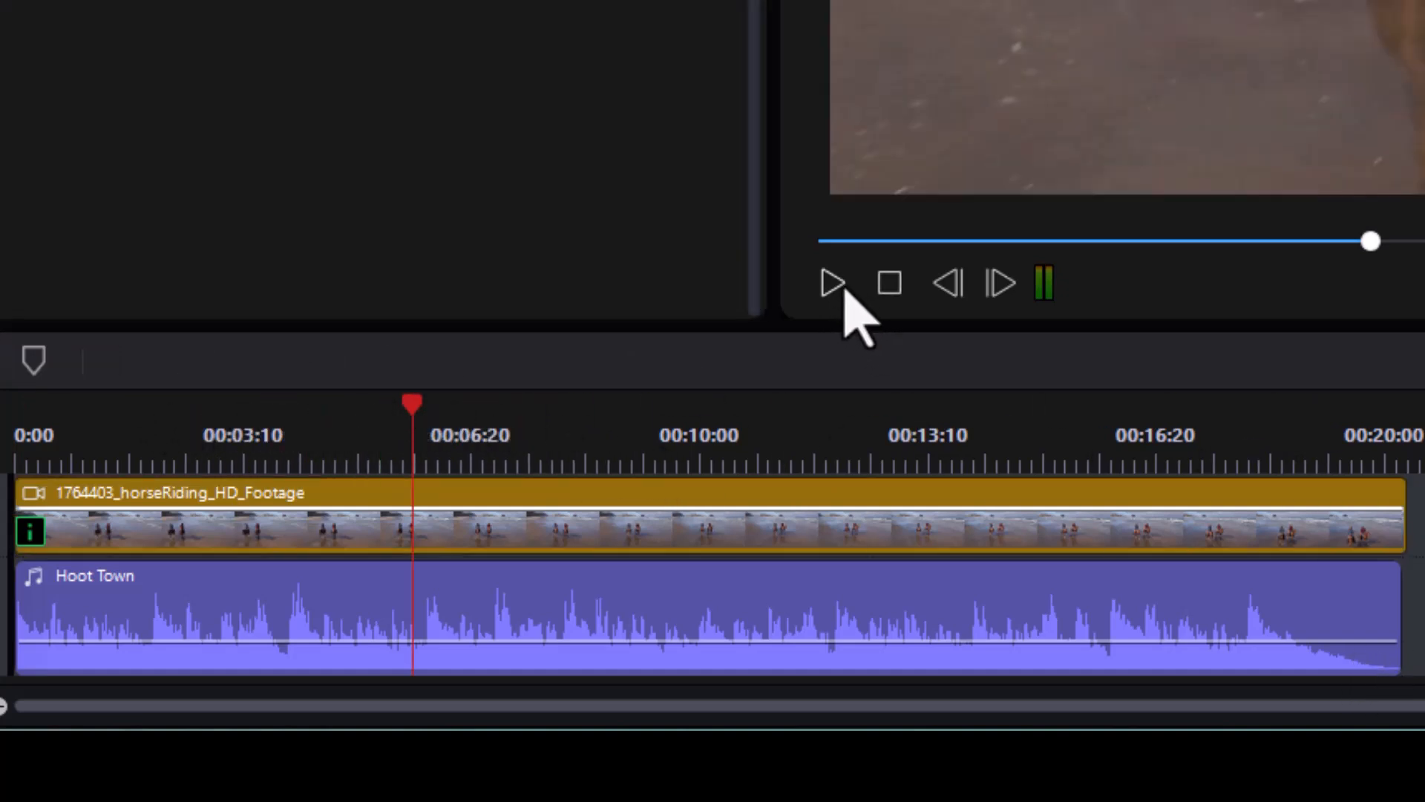
{"action": "left_click", "coordinate": [889, 283]}
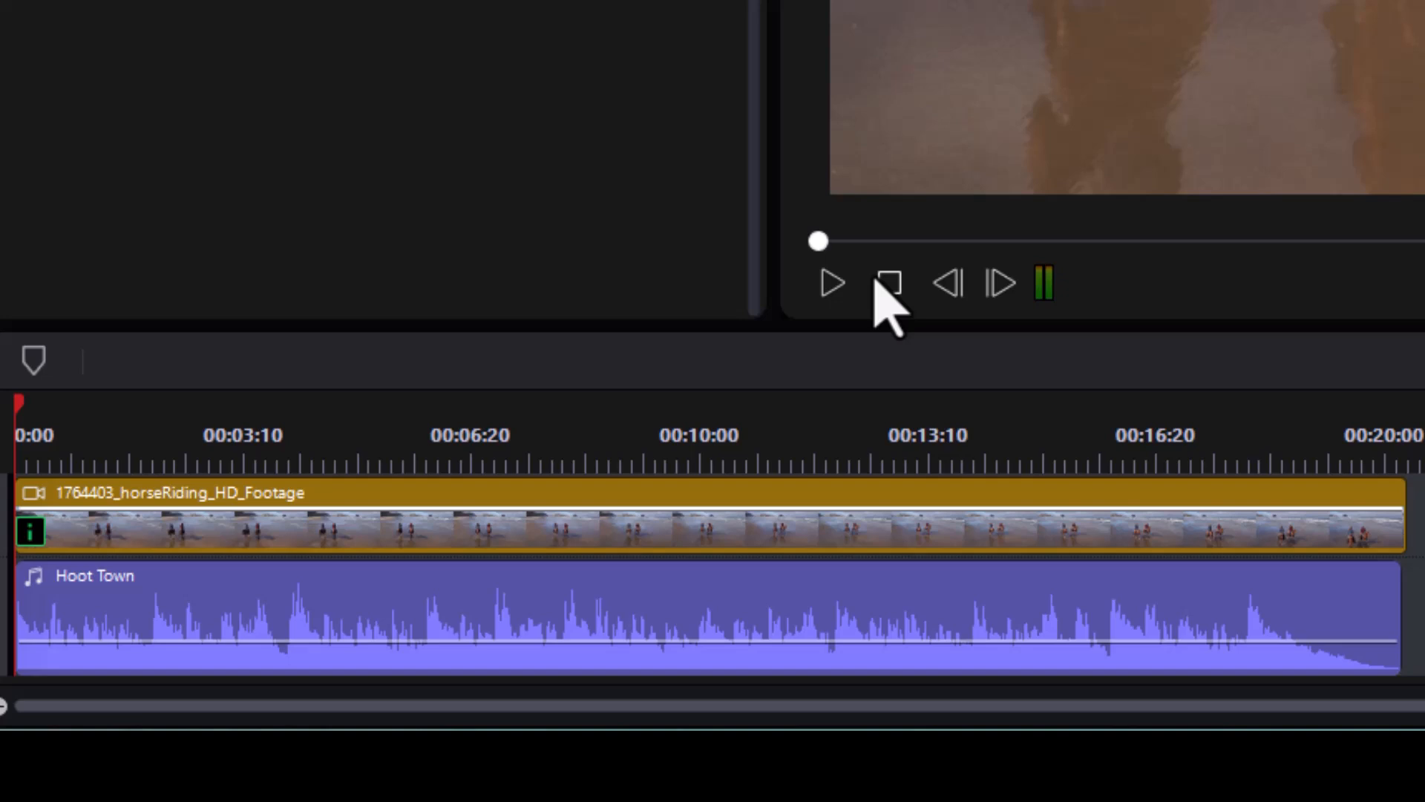
{"action": "key", "text": "space"}
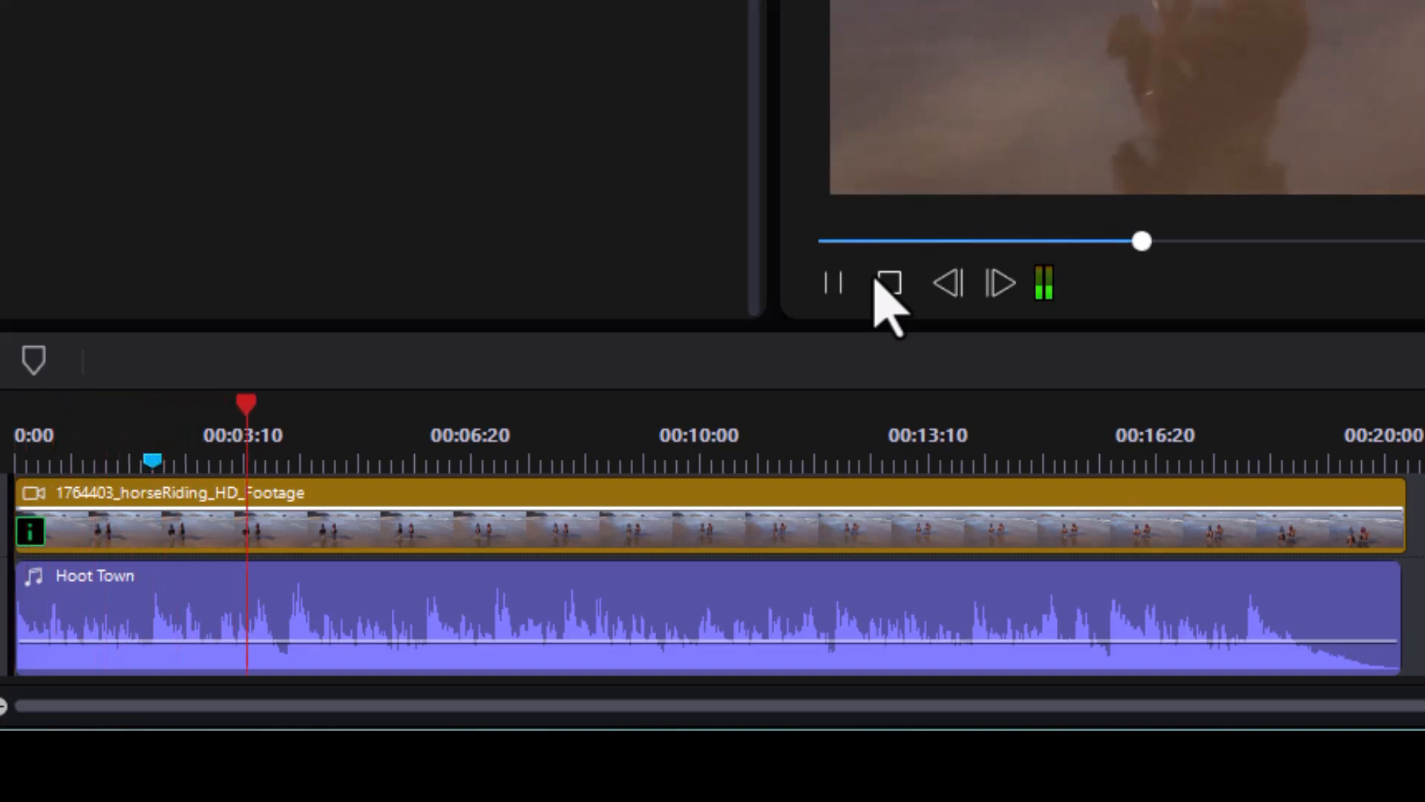
{"action": "key", "text": "m"}
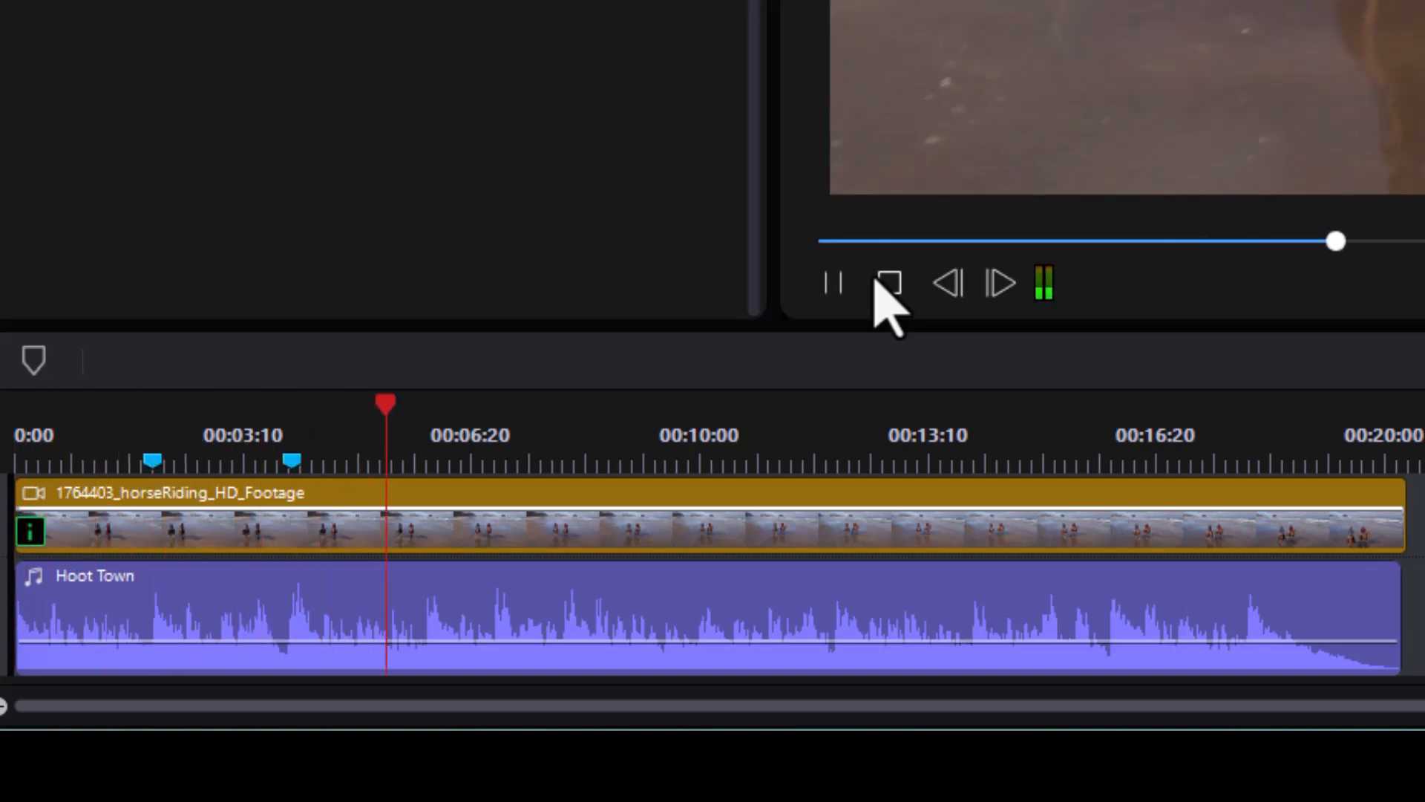
{"action": "key", "text": "m"}
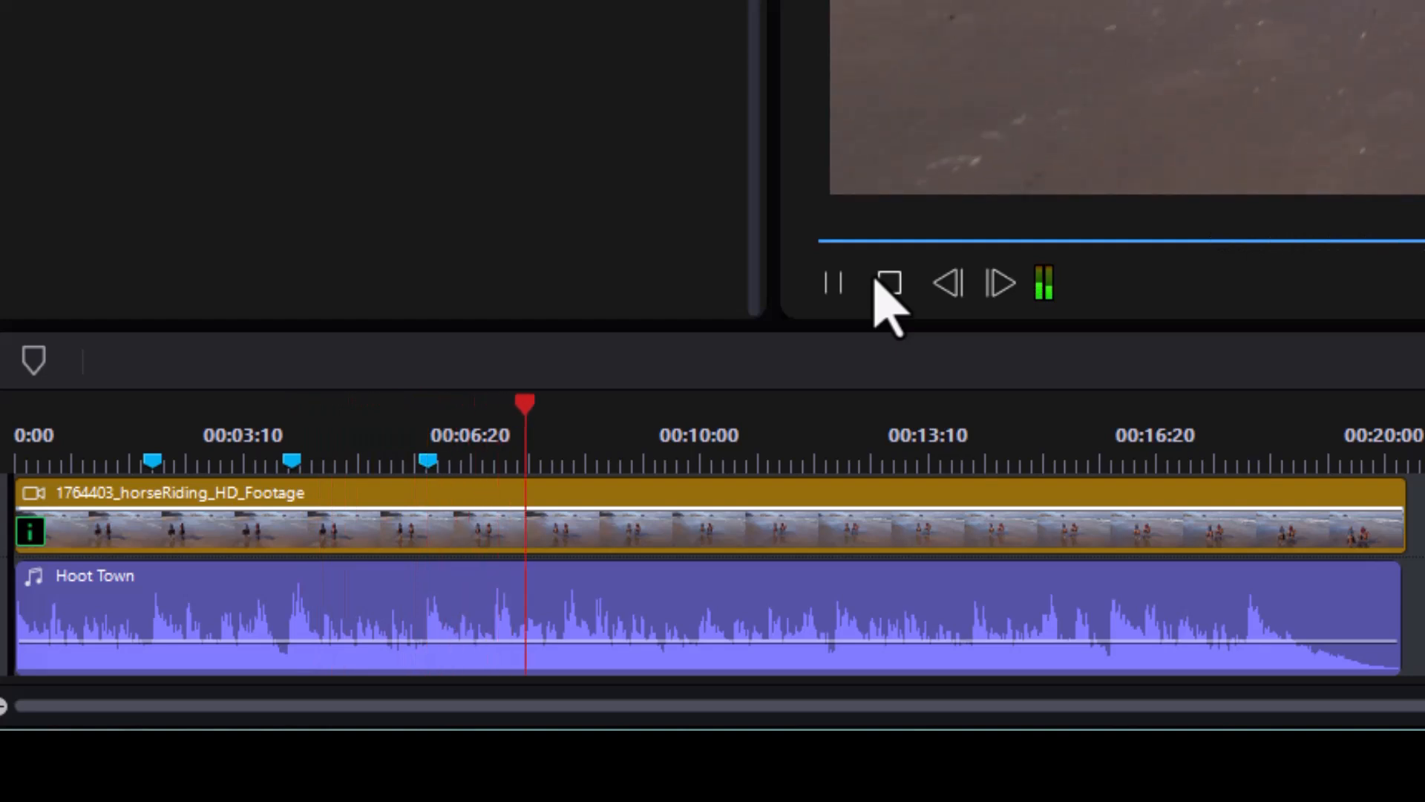
{"action": "key", "text": "m"}
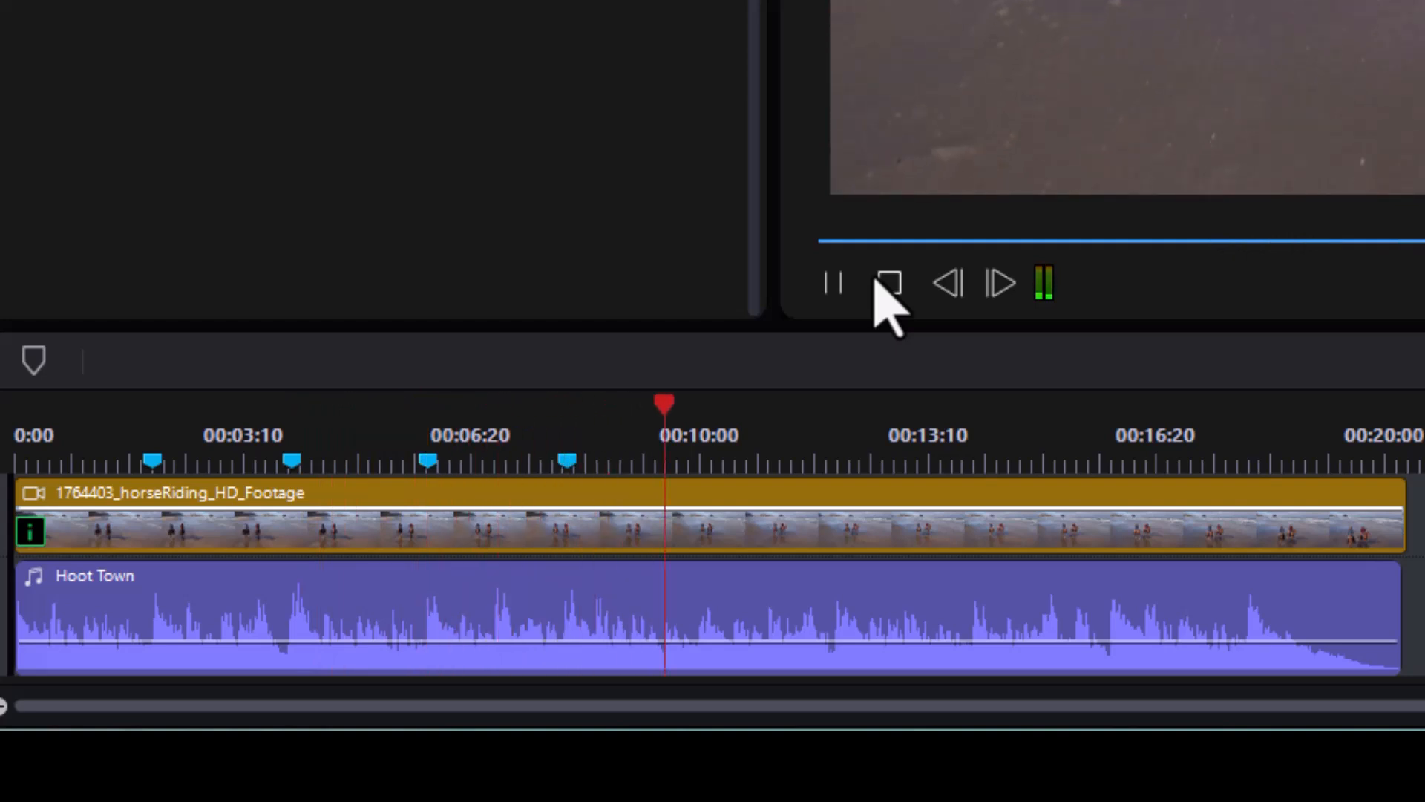
{"action": "key", "text": "m"}
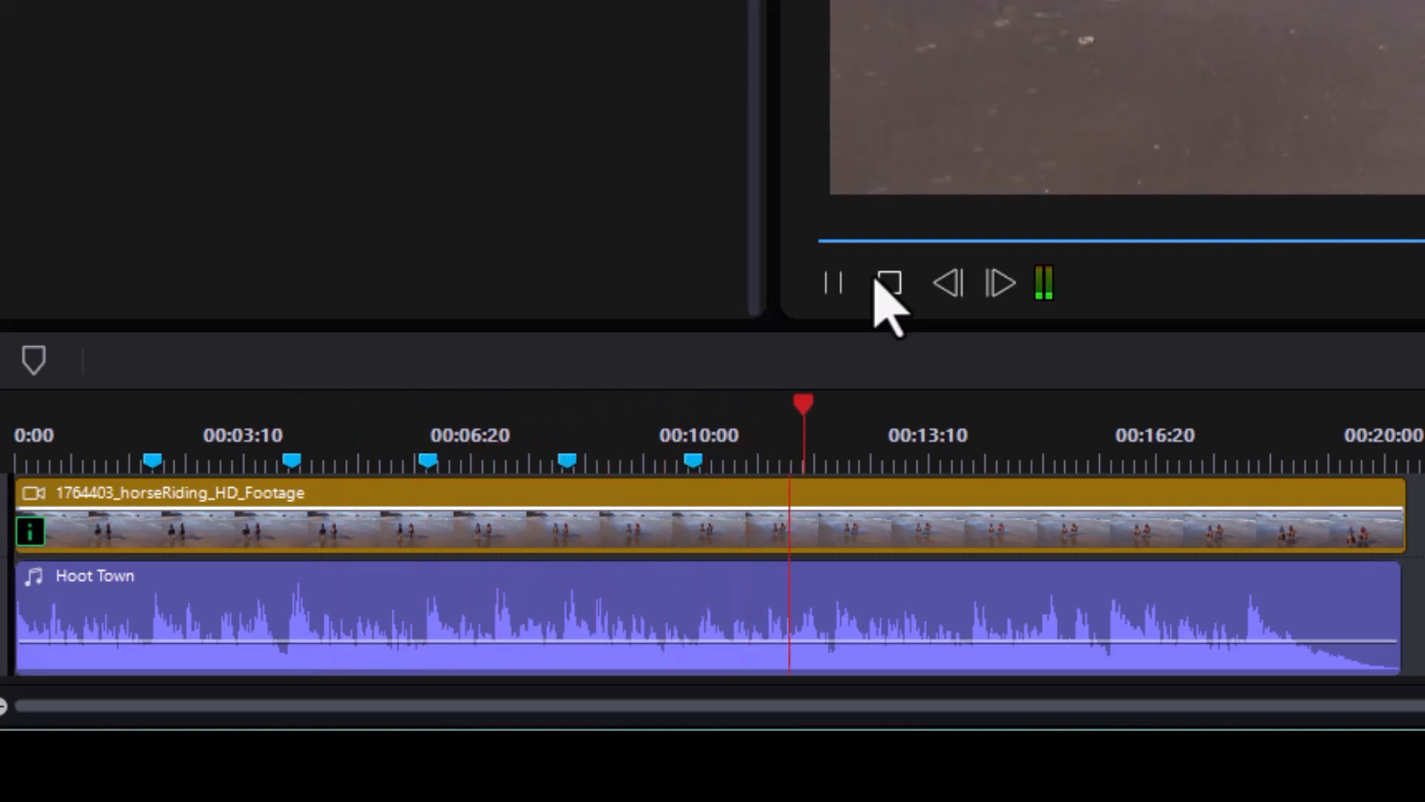
{"action": "key", "text": "m"}
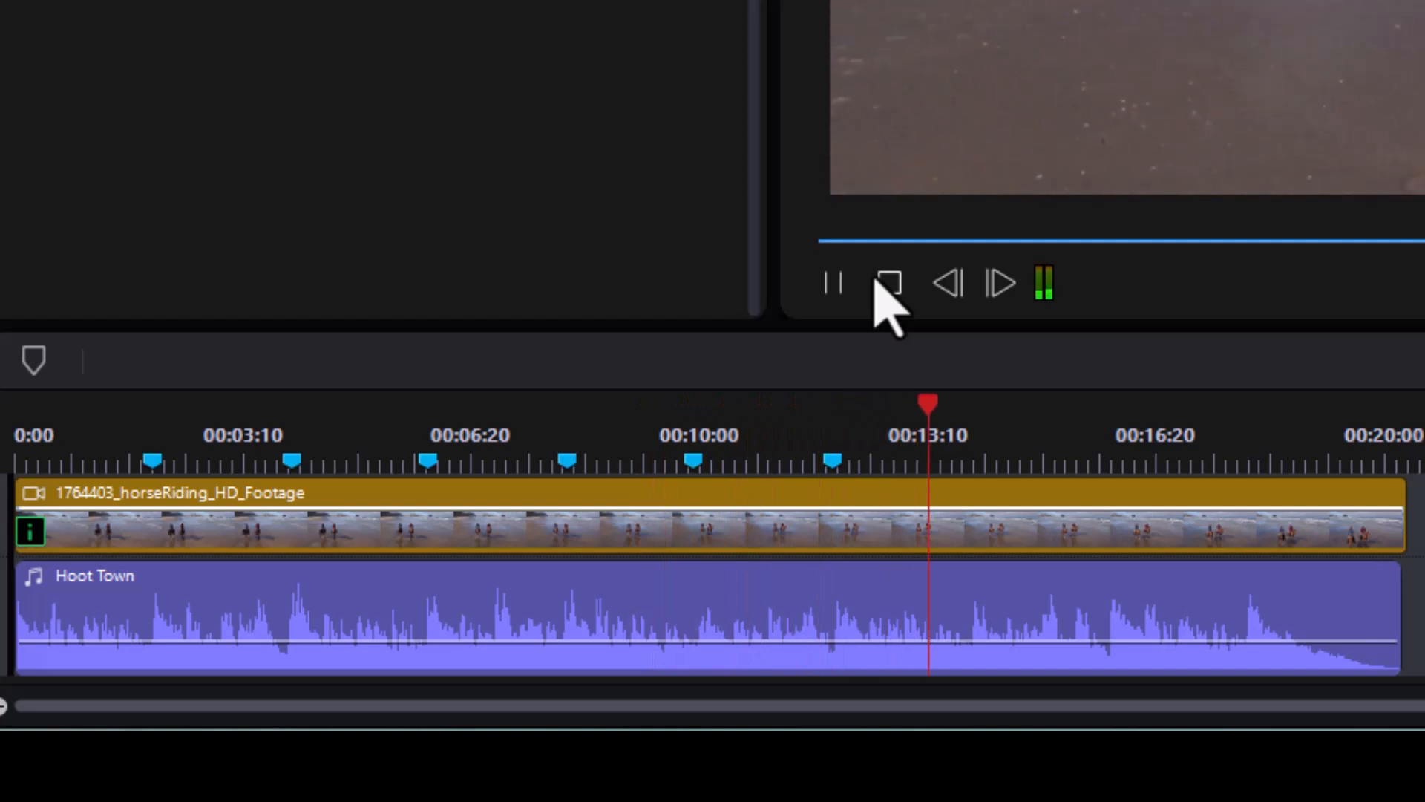
{"action": "key", "text": "m"}
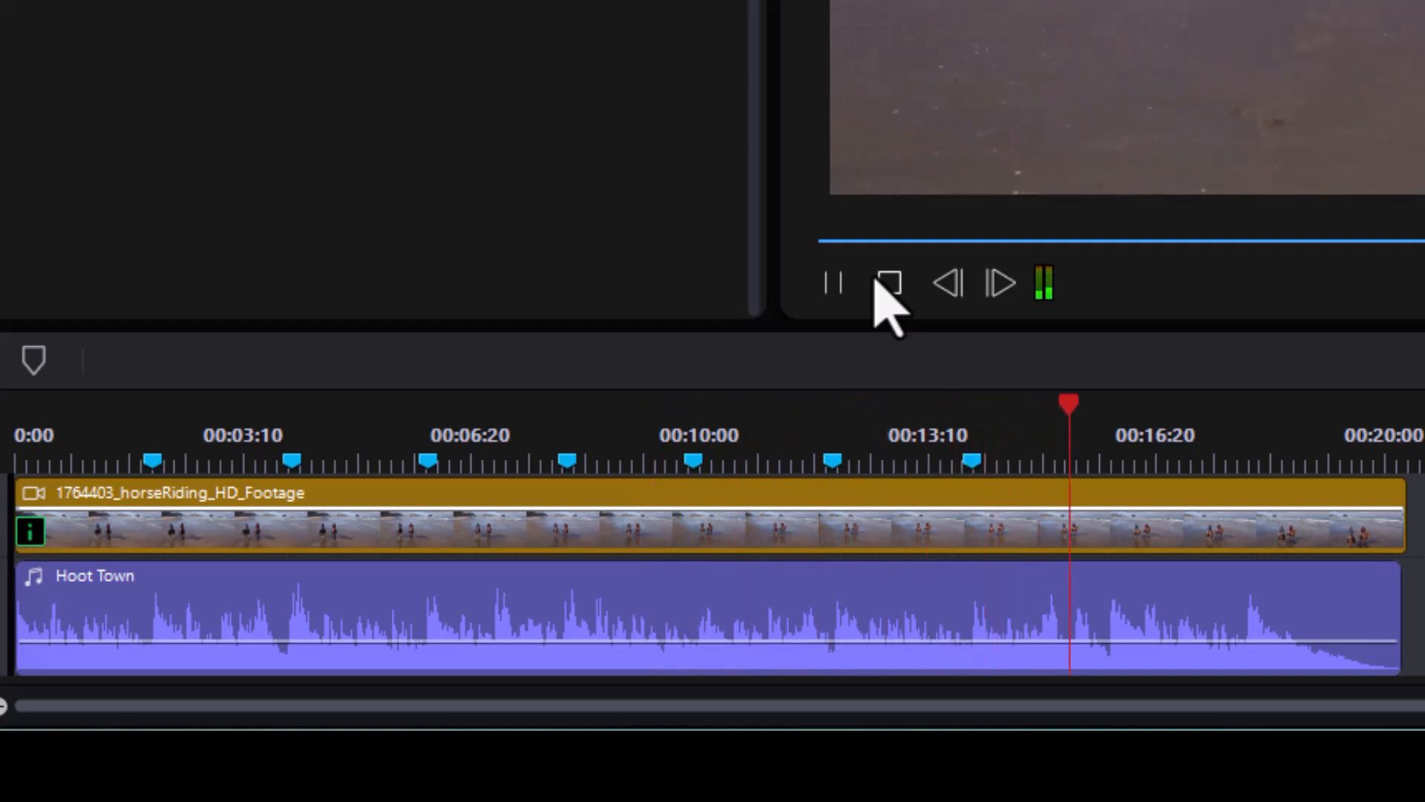
{"action": "key", "text": "m"}
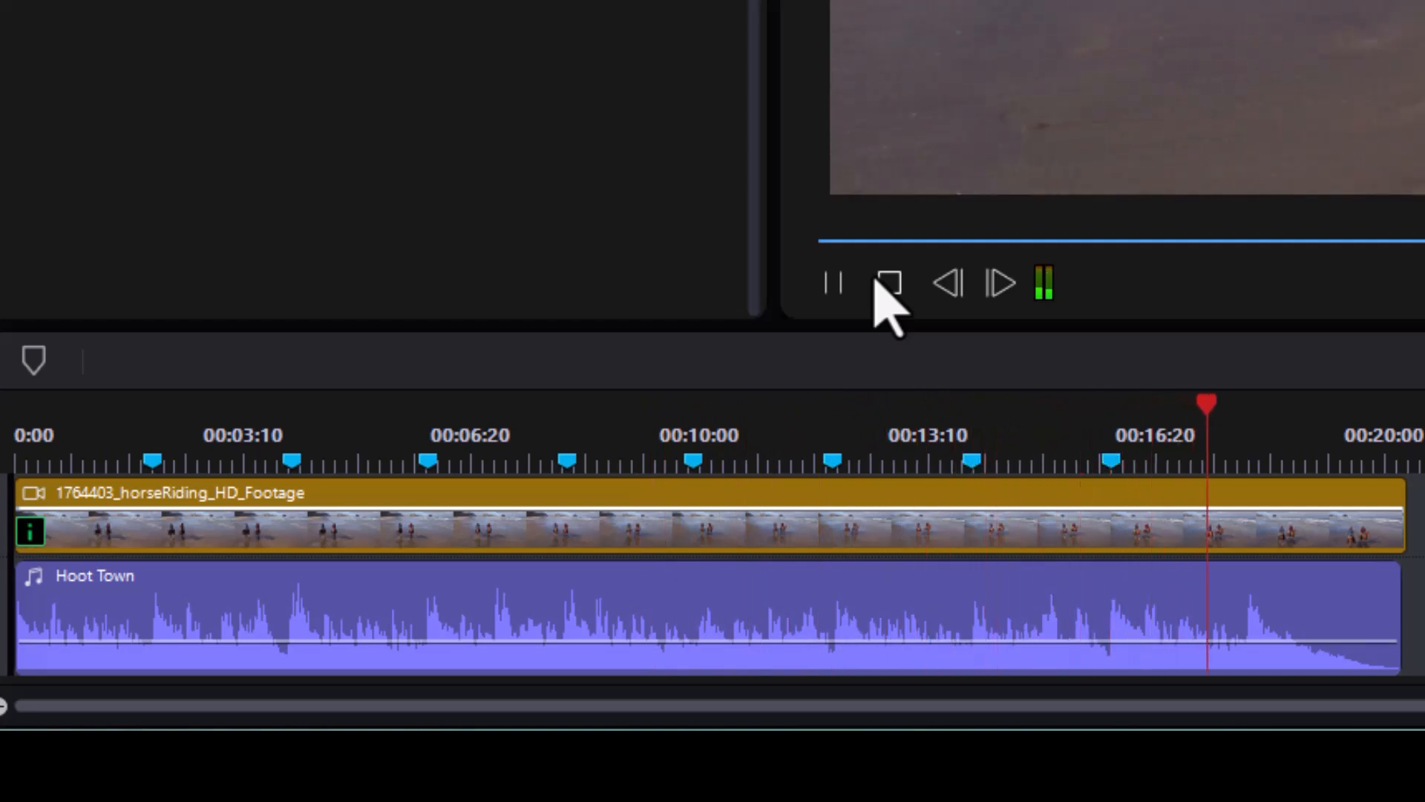
{"action": "key", "text": "m"}
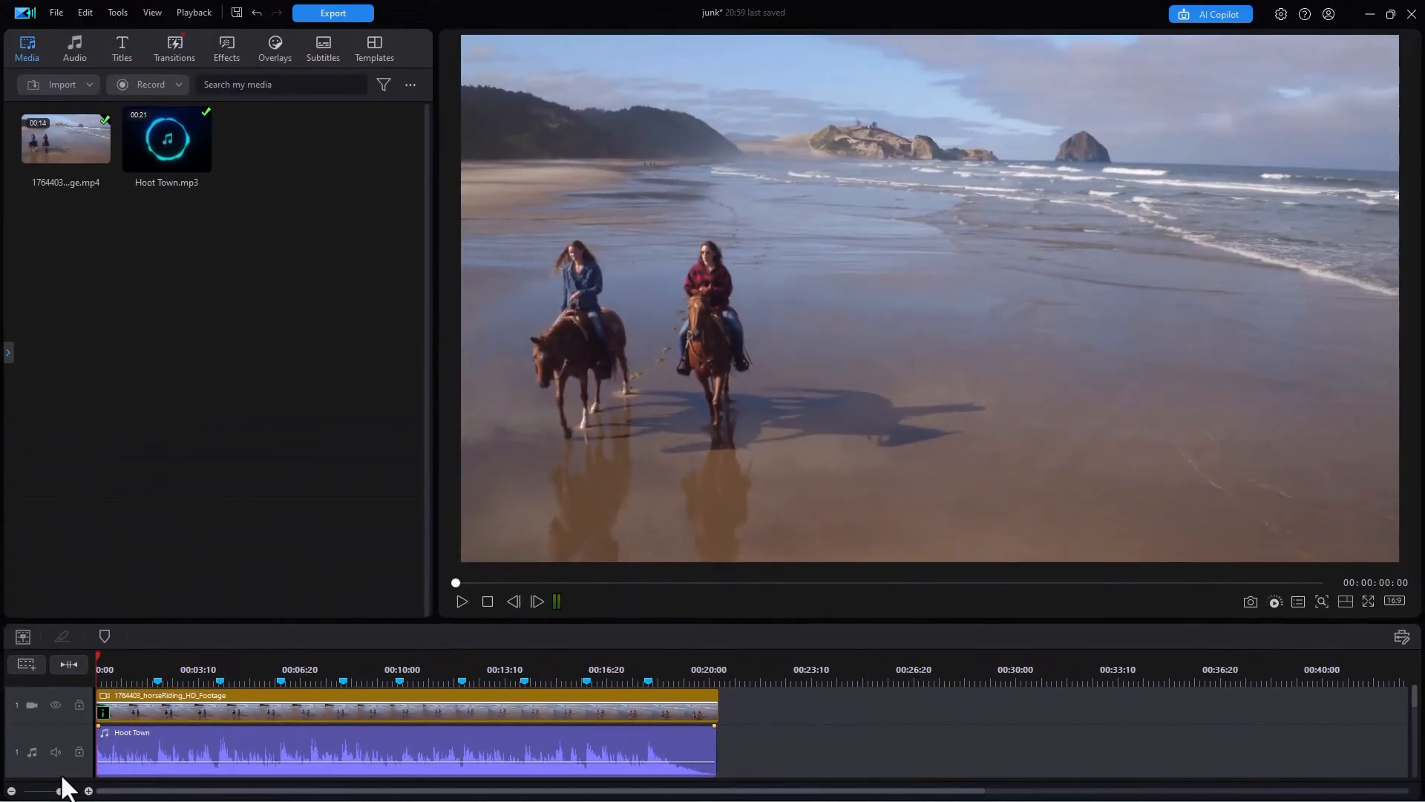
- Reduce the audio track's height and place the custom title 1BWC at the start of video track 2
{"action": "left_click_drag", "start_coordinate": [64, 777], "coordinate": [64, 770]}
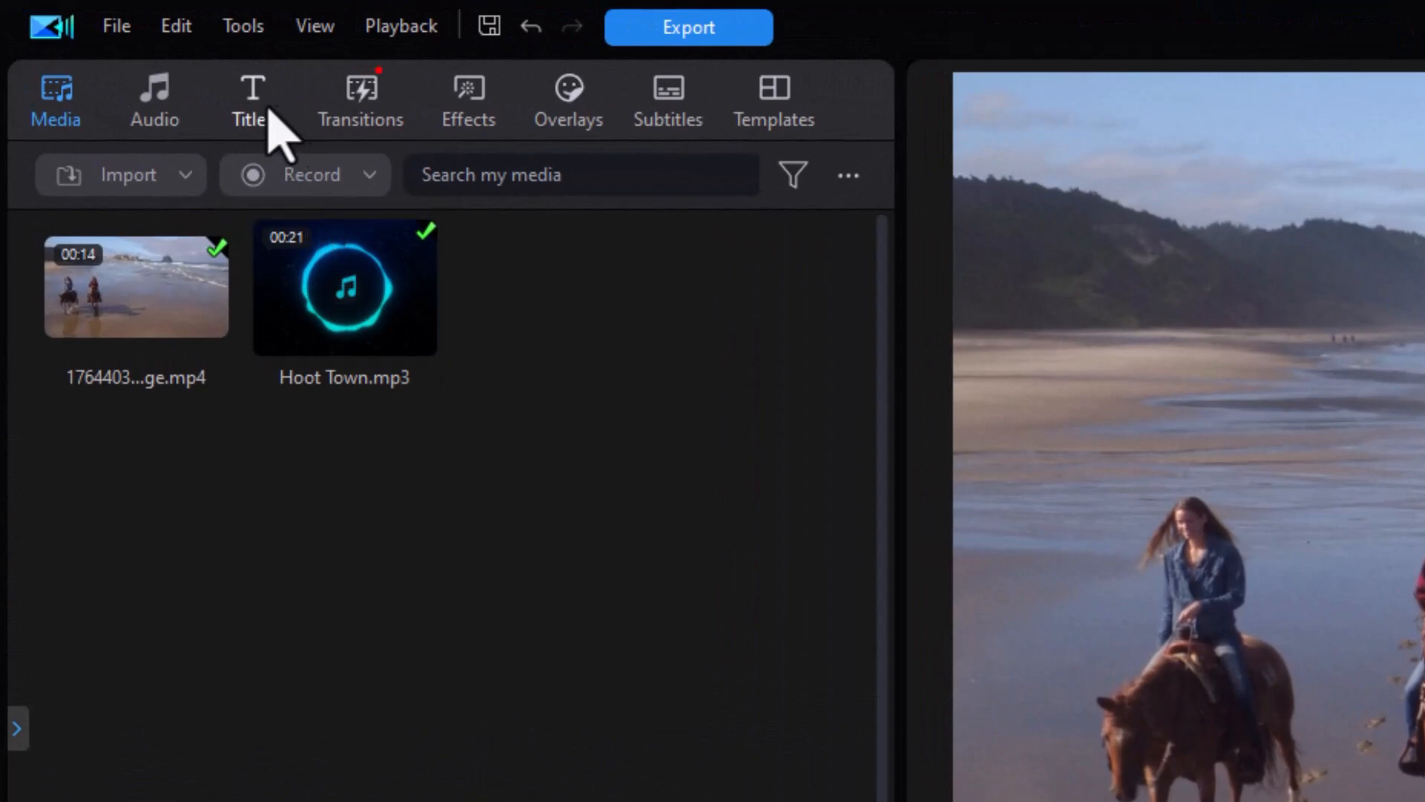
{"action": "left_click", "coordinate": [256, 120]}
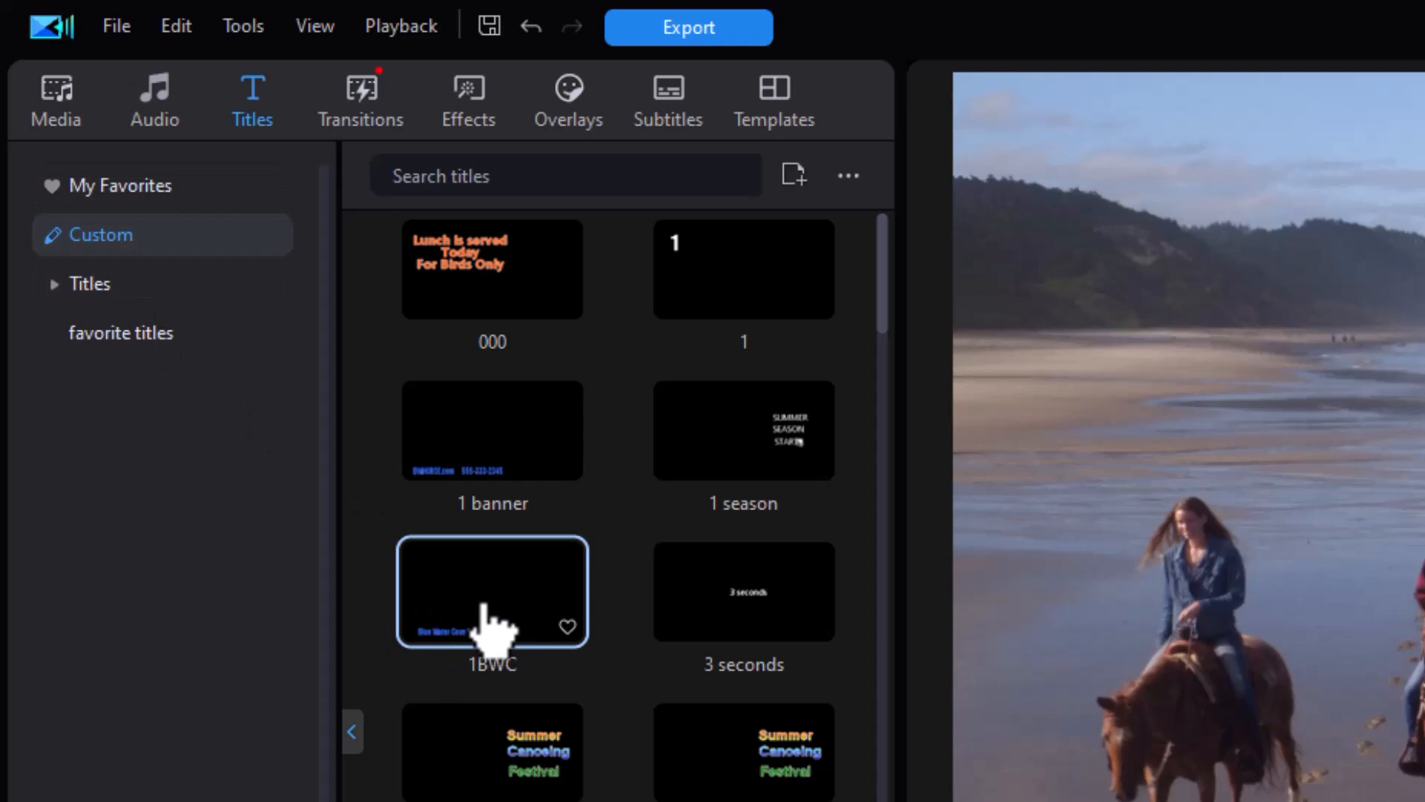
{"action": "left_click_drag", "start_coordinate": [490, 609], "coordinate": [342, 801]}
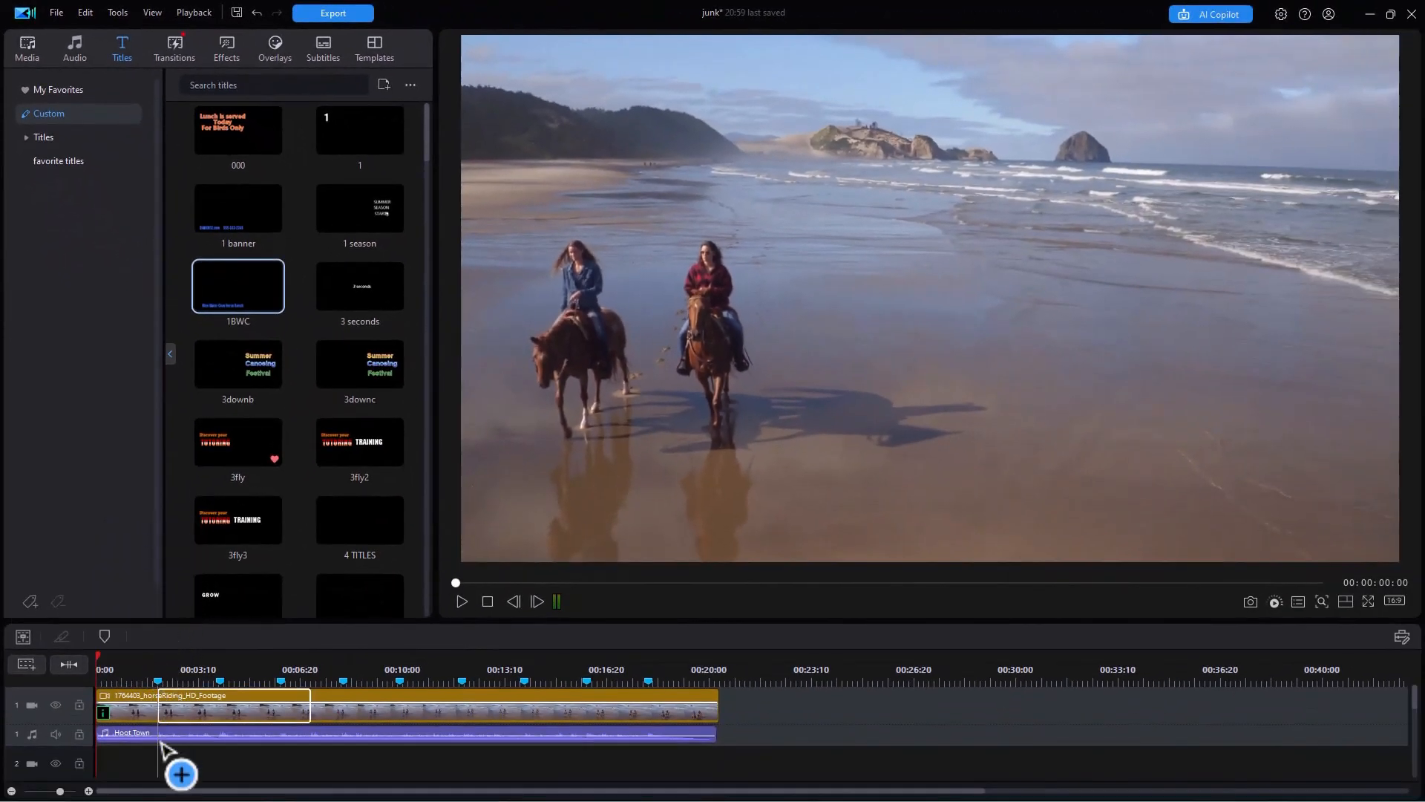
{"action": "left_click_drag", "start_coordinate": [160, 741], "coordinate": [89, 751]}
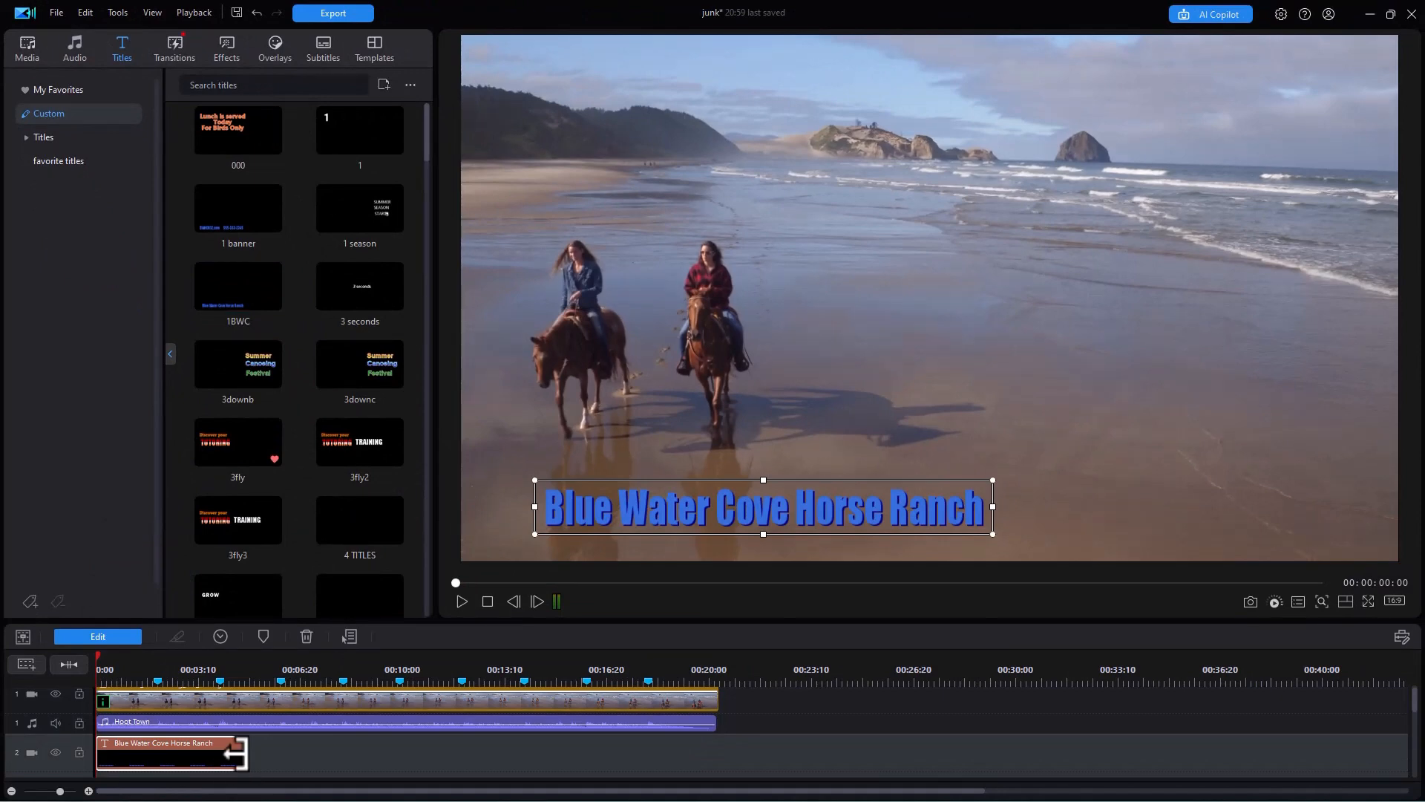
- Extend the Blue Water Cove Horse Ranch title to the end of the Hoot Town music and open it in advanced editing mode
{"action": "left_click_drag", "start_coordinate": [236, 754], "coordinate": [702, 765]}
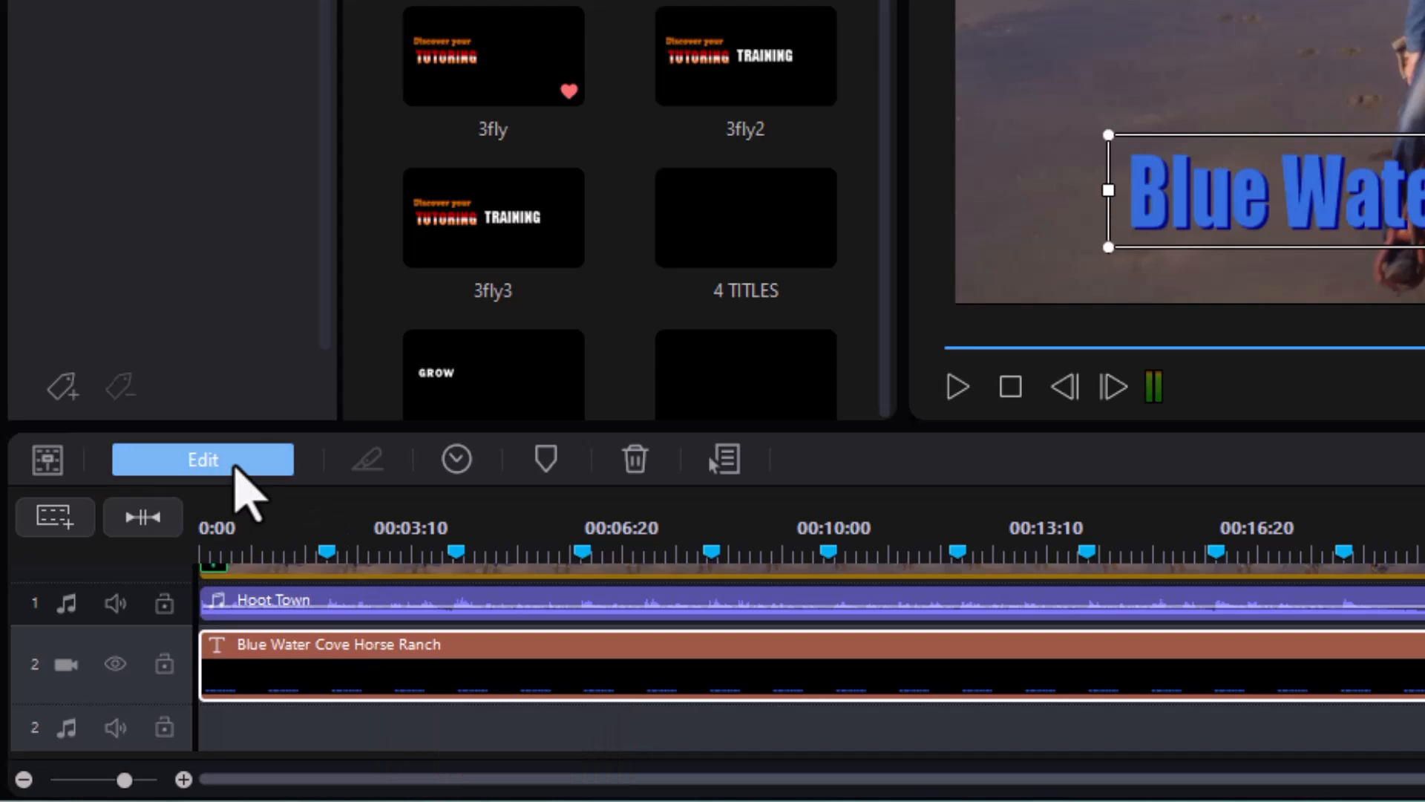
{"action": "left_click", "coordinate": [234, 468]}
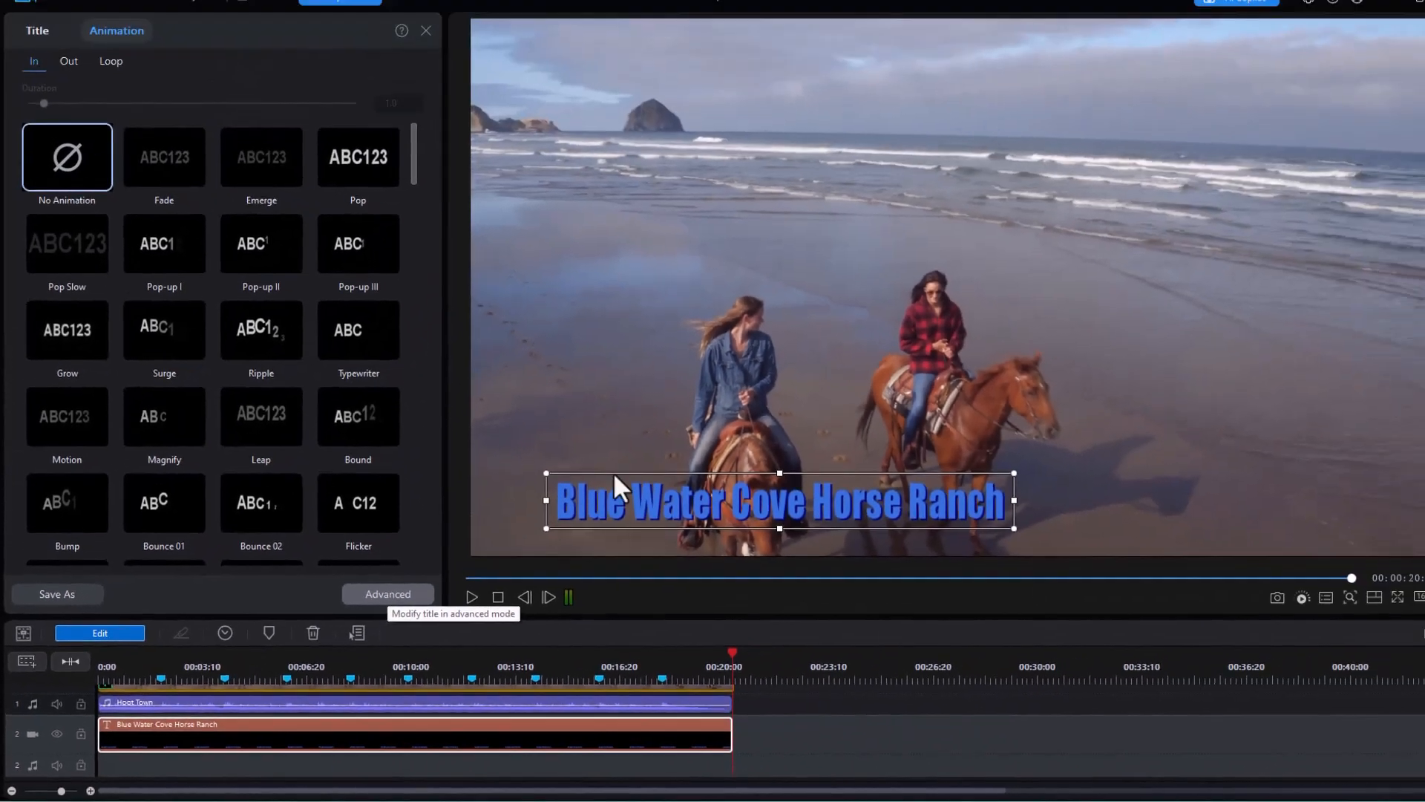
{"action": "left_click", "coordinate": [788, 382]}
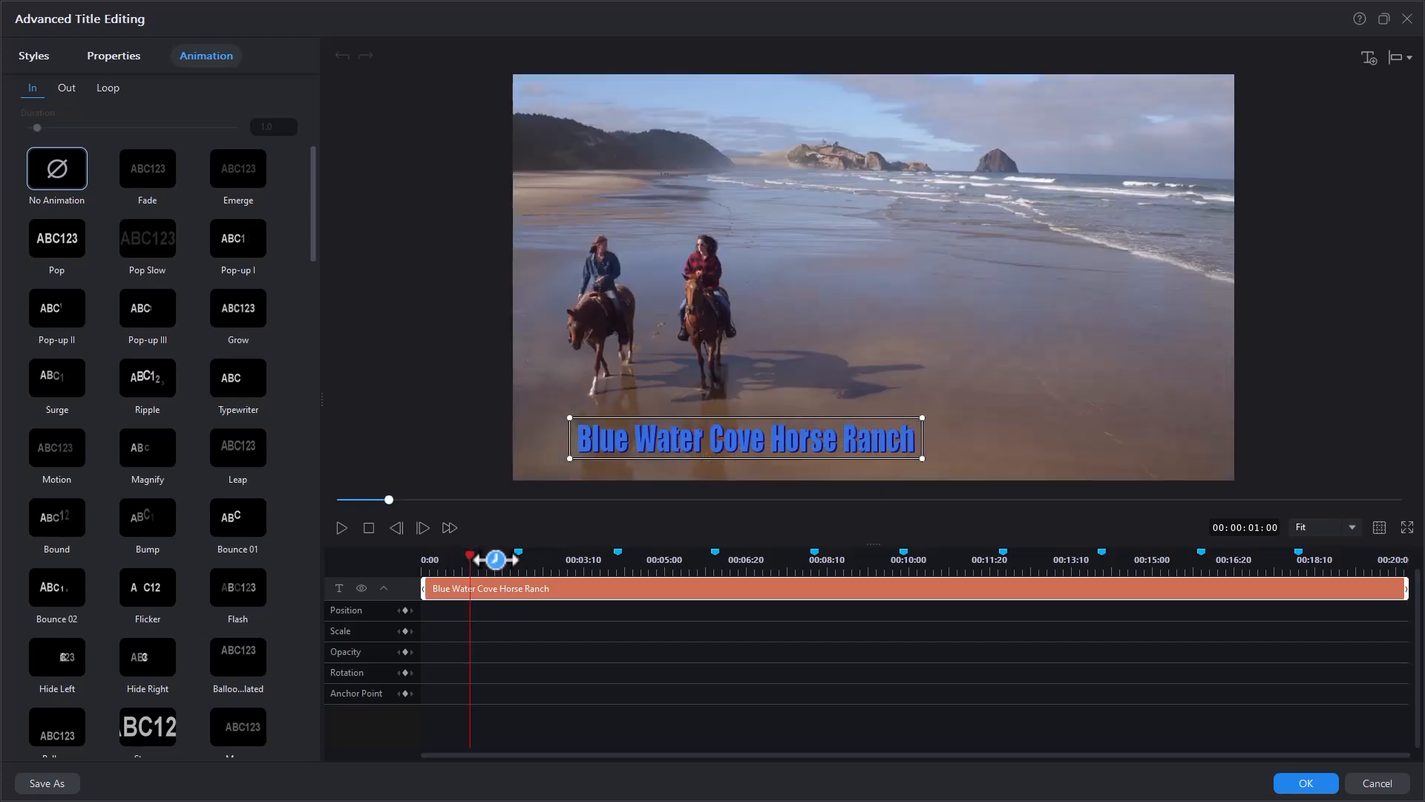
- Add position keyframes to the Blue Water Cove Horse Ranch title at 00:00:00:15 and at its very start
{"action": "left_click", "coordinate": [1253, 527]}
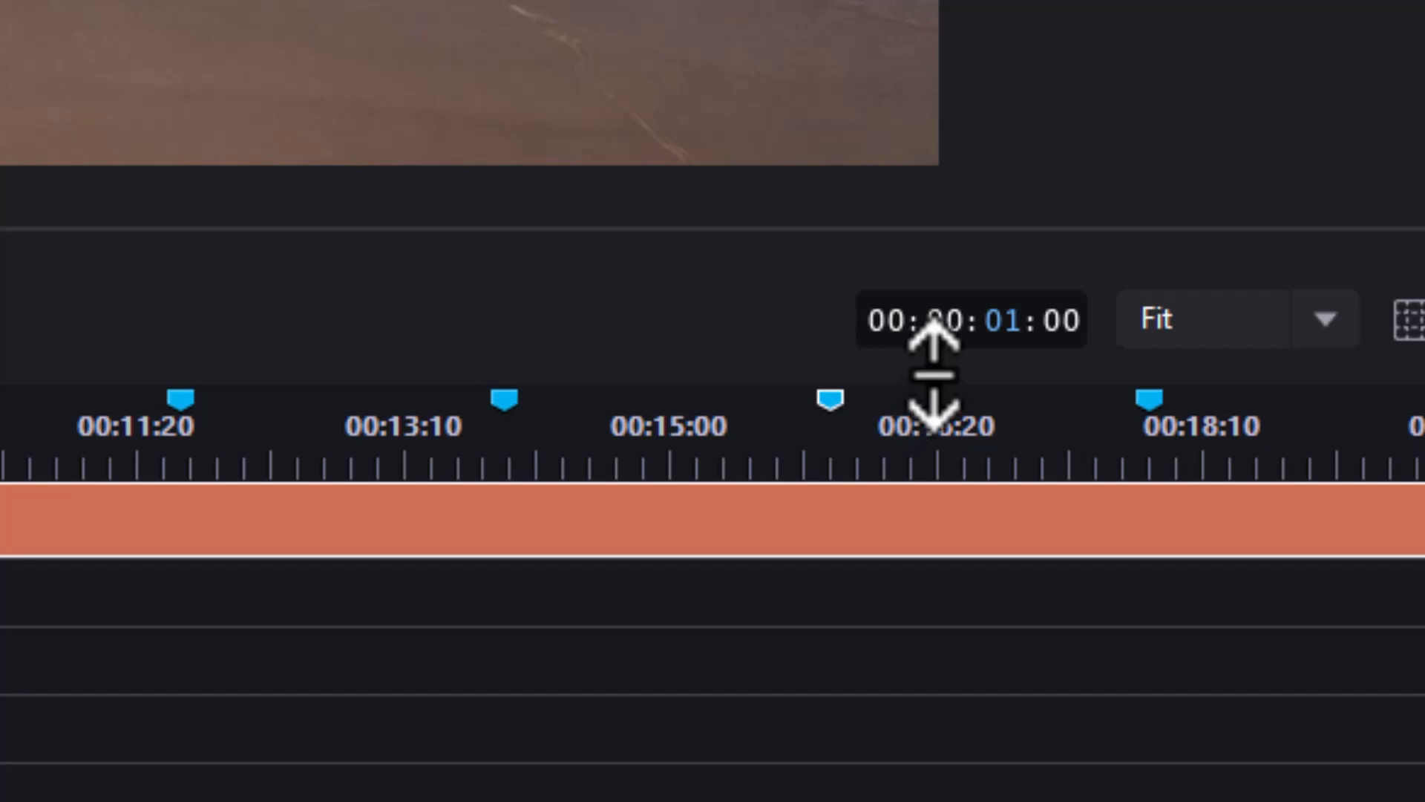
{"action": "type", "text": "0"}
{"action": "left_click", "coordinate": [1052, 320]}
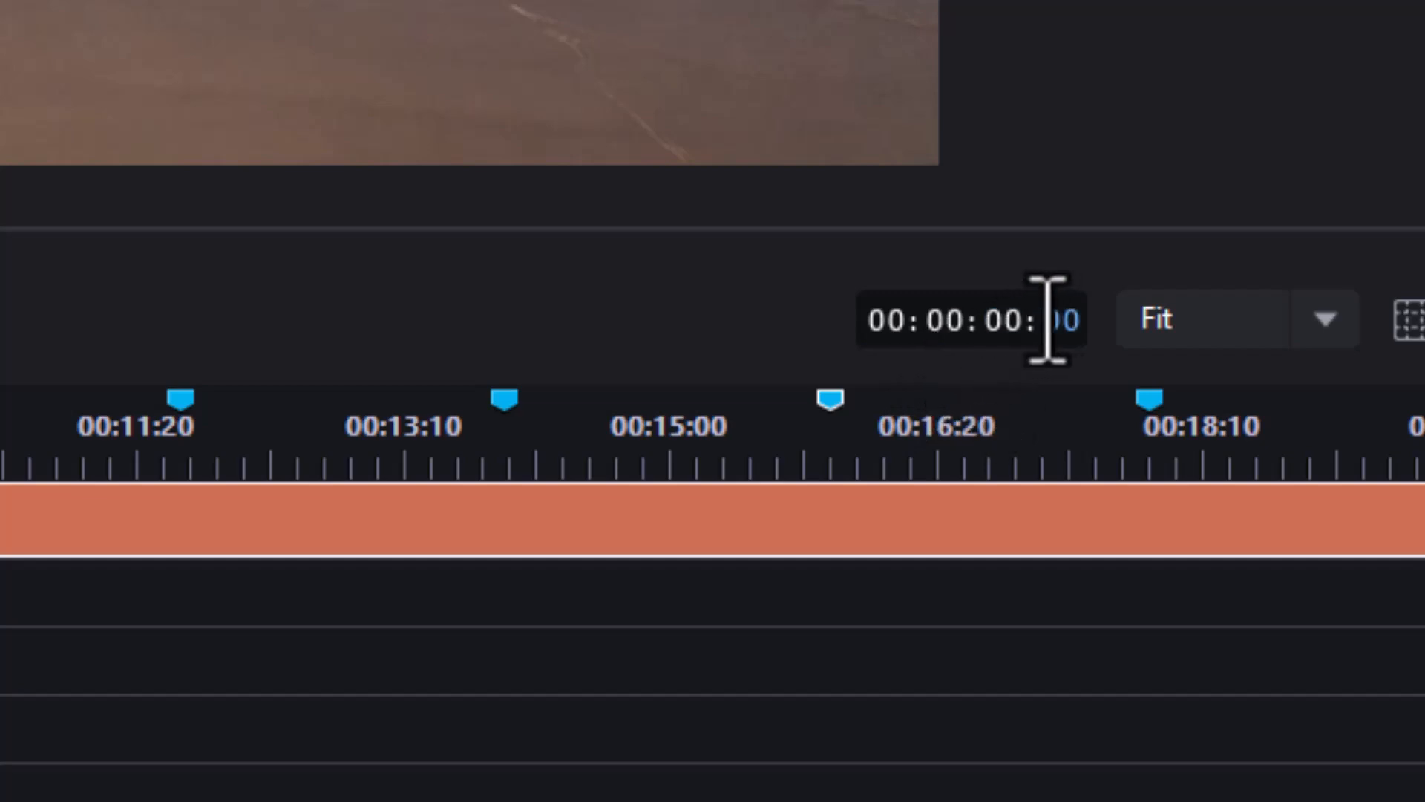
{"action": "type", "text": "15"}
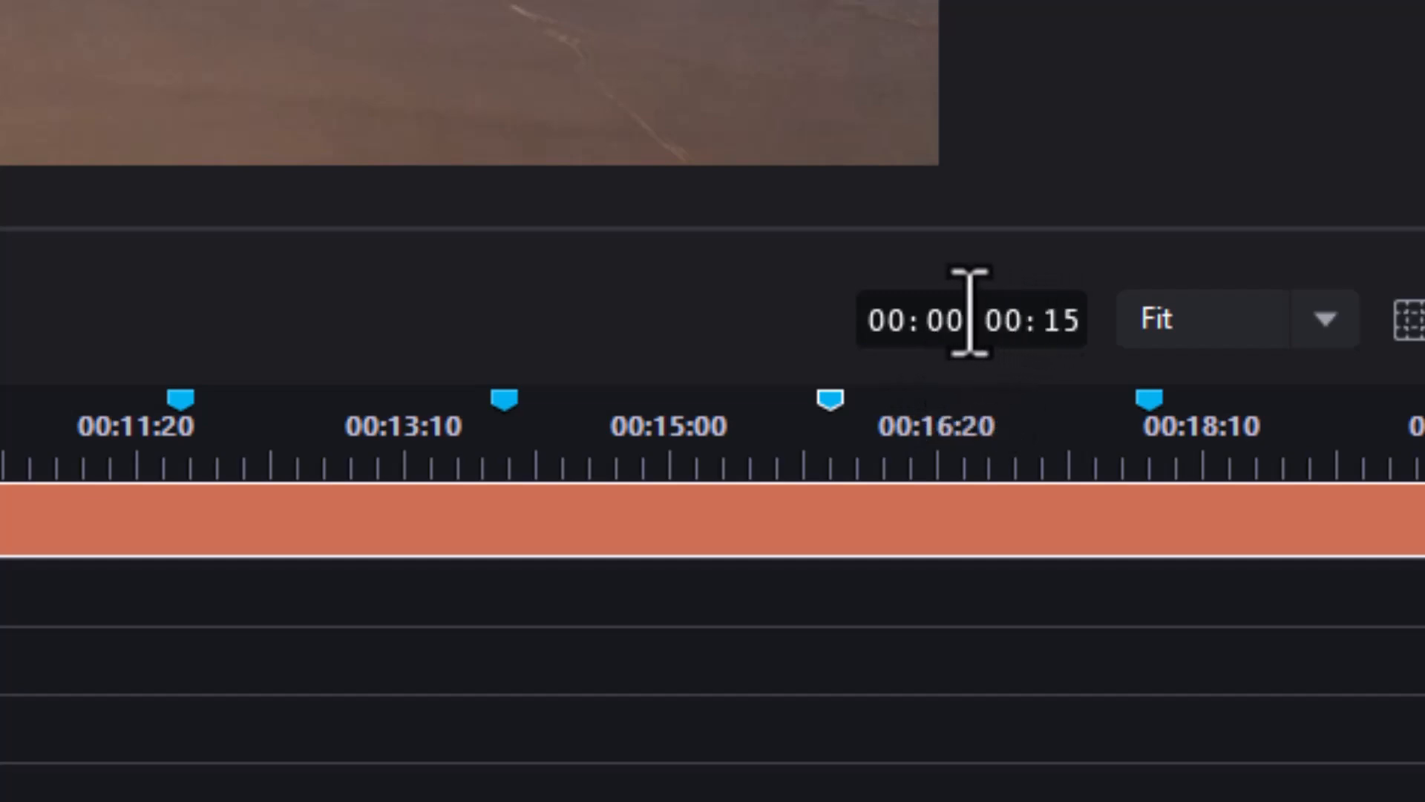
{"action": "key", "text": "Return"}
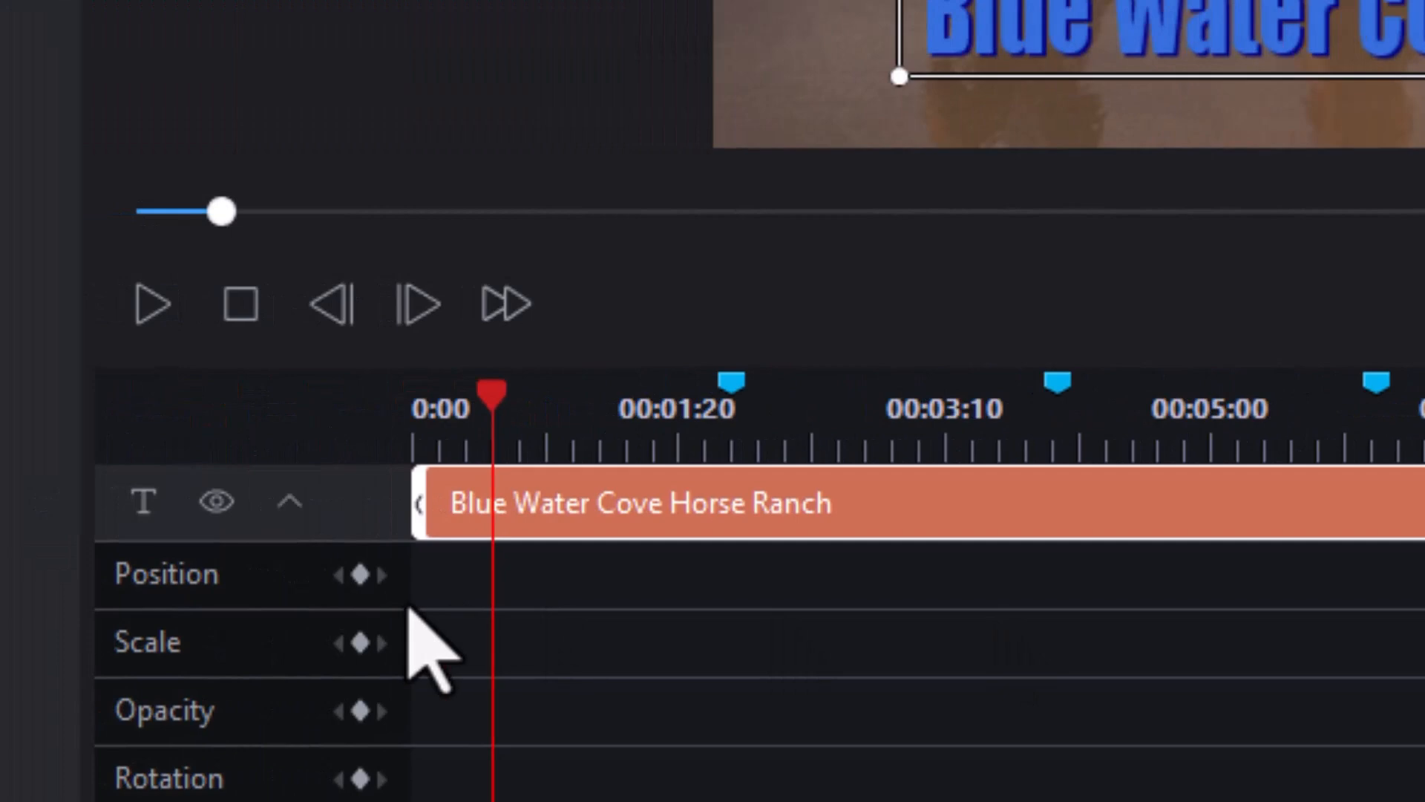
{"action": "left_click_drag", "start_coordinate": [891, 433], "coordinate": [1424, 460]}
{"action": "scroll", "coordinate": [918, 460], "scroll_direction": "left", "scroll_amount": 3}
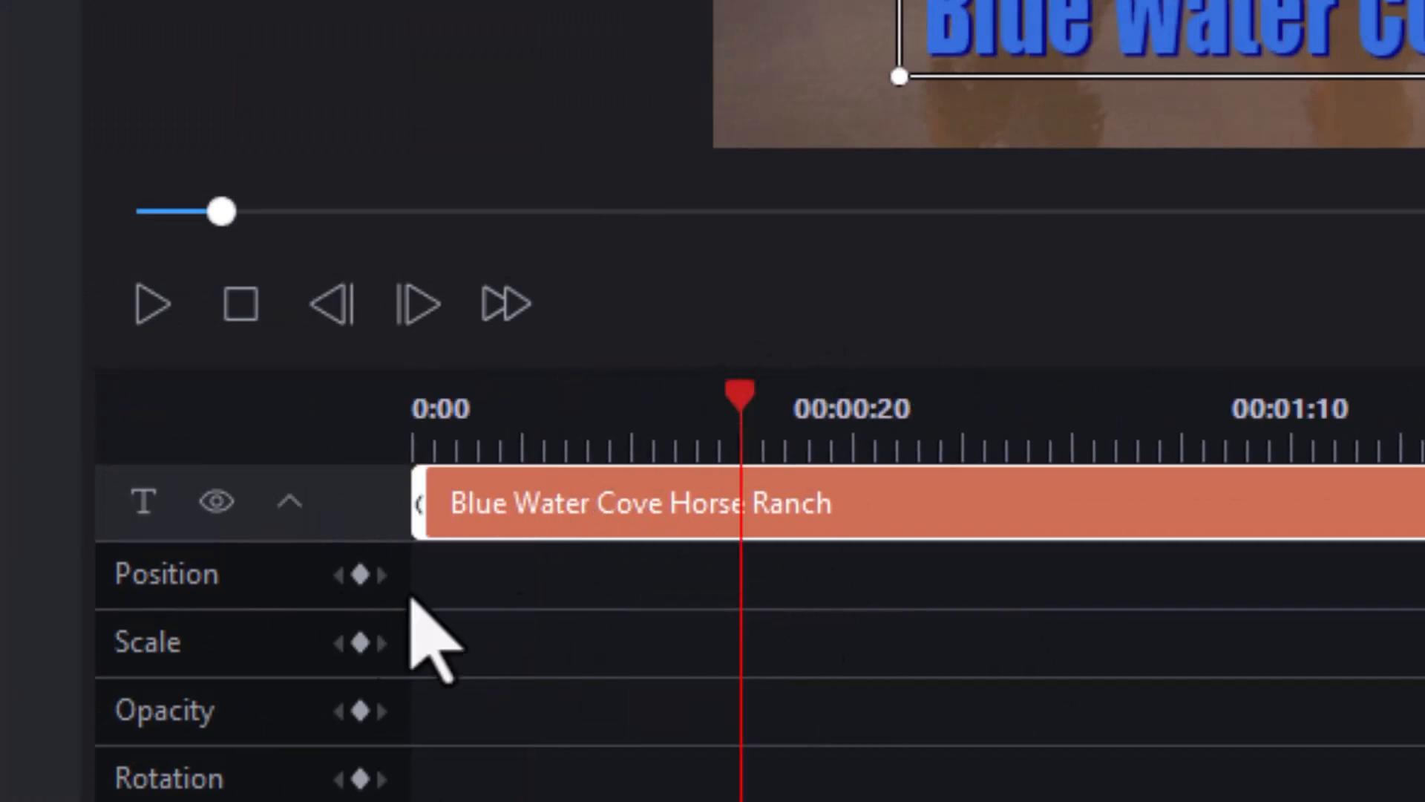
{"action": "left_click", "coordinate": [355, 578]}
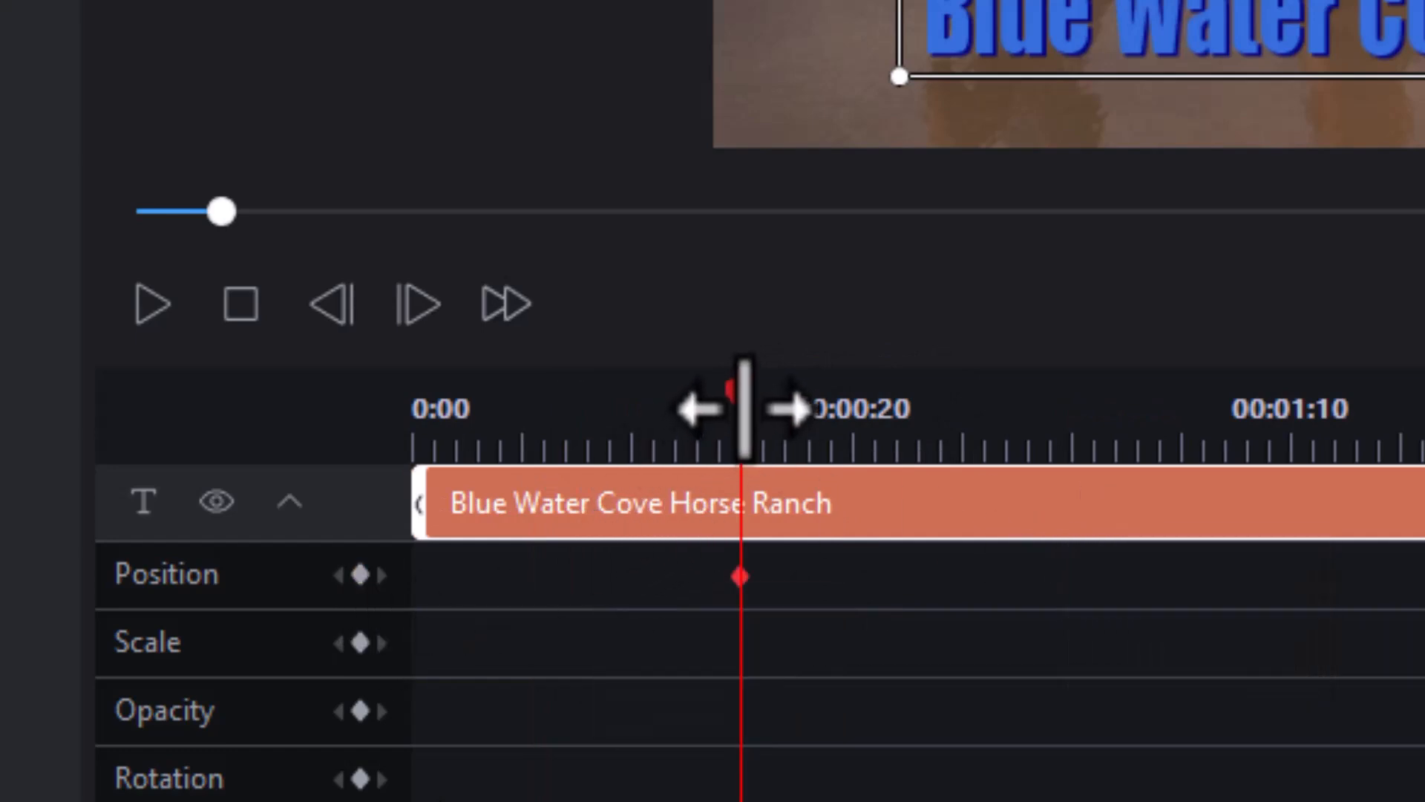
{"action": "left_click_drag", "start_coordinate": [737, 407], "coordinate": [252, 414]}
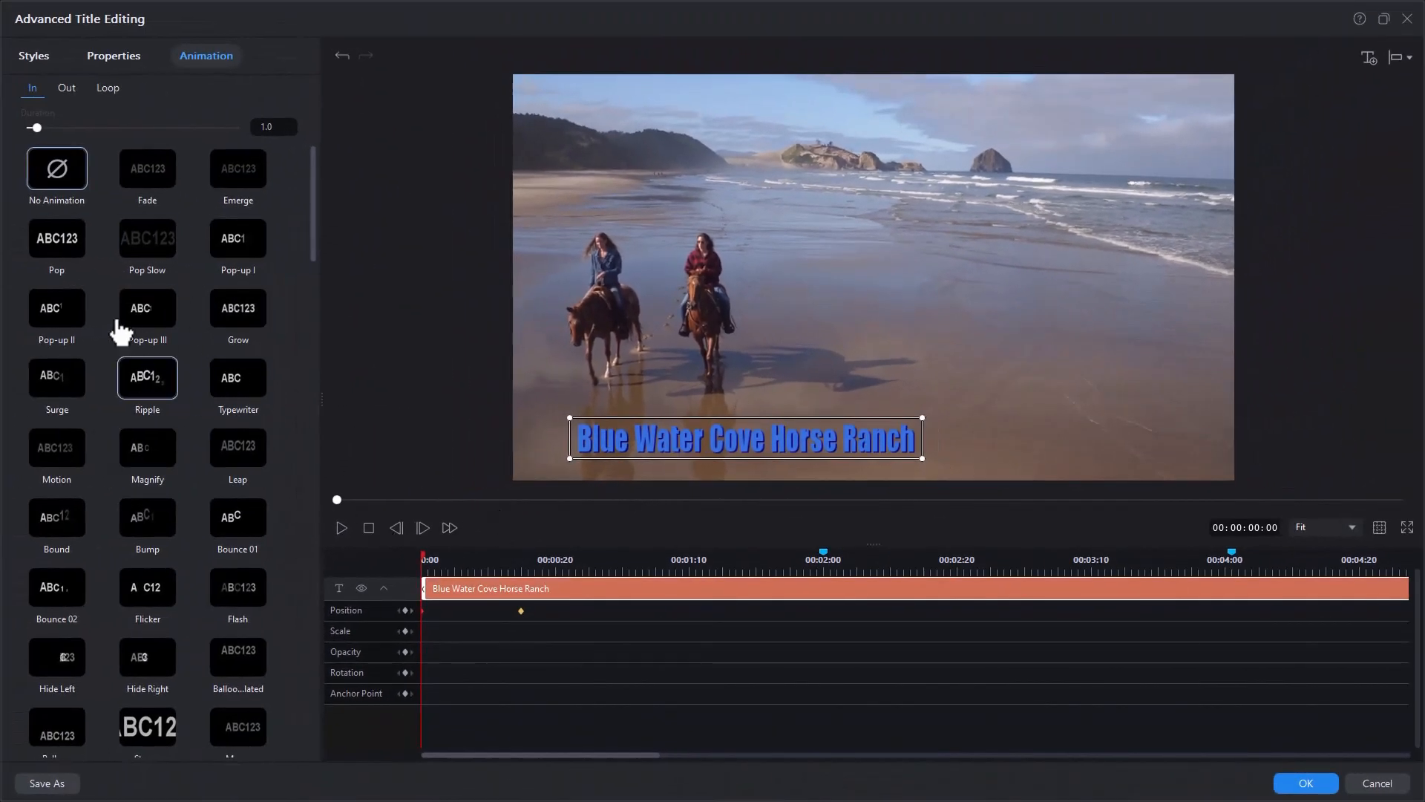
- Move the title off the right edge of the frame at its first keyframe, with position X 1.245 and Y 0.896
{"action": "left_click", "coordinate": [101, 55]}
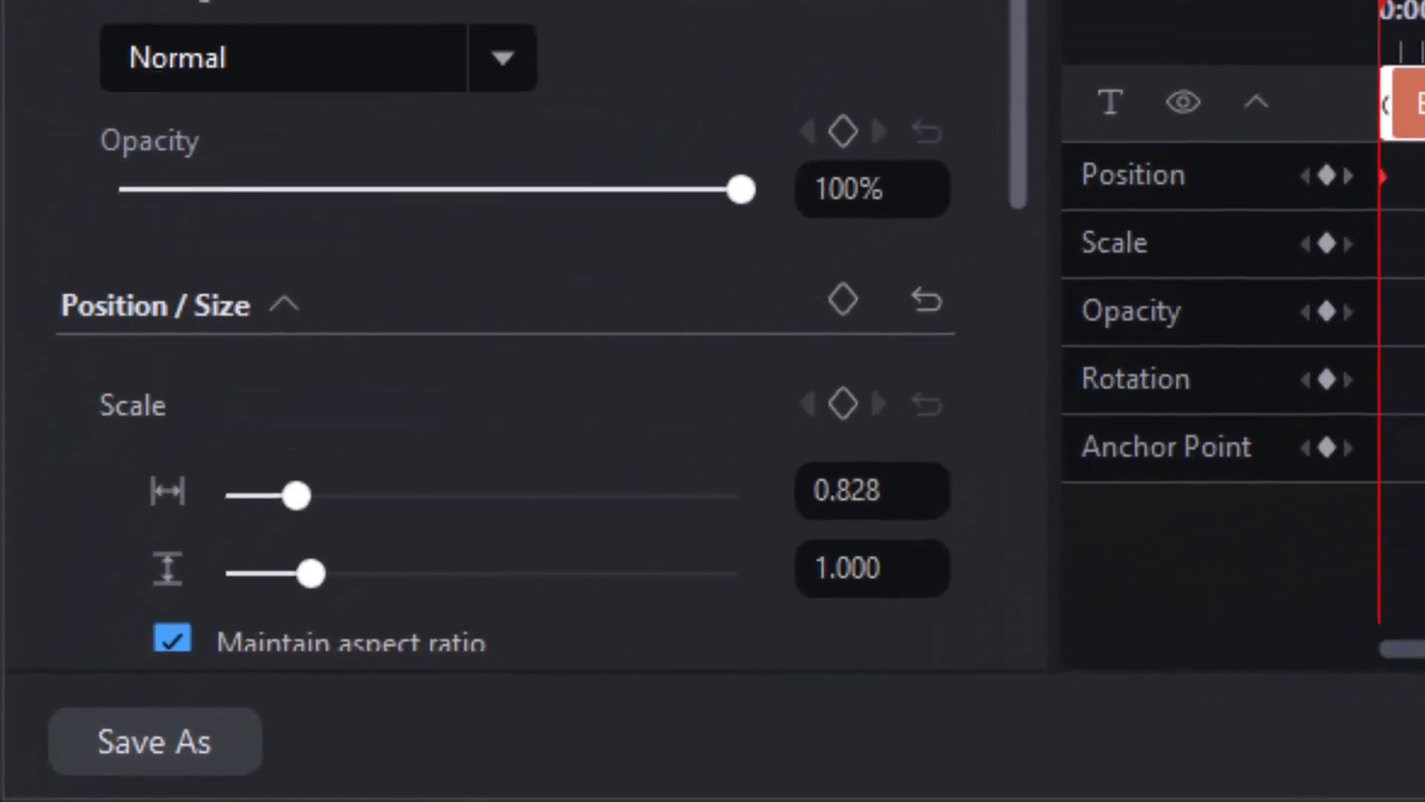
{"action": "scroll", "coordinate": [553, 460], "scroll_direction": "down", "scroll_amount": 5}
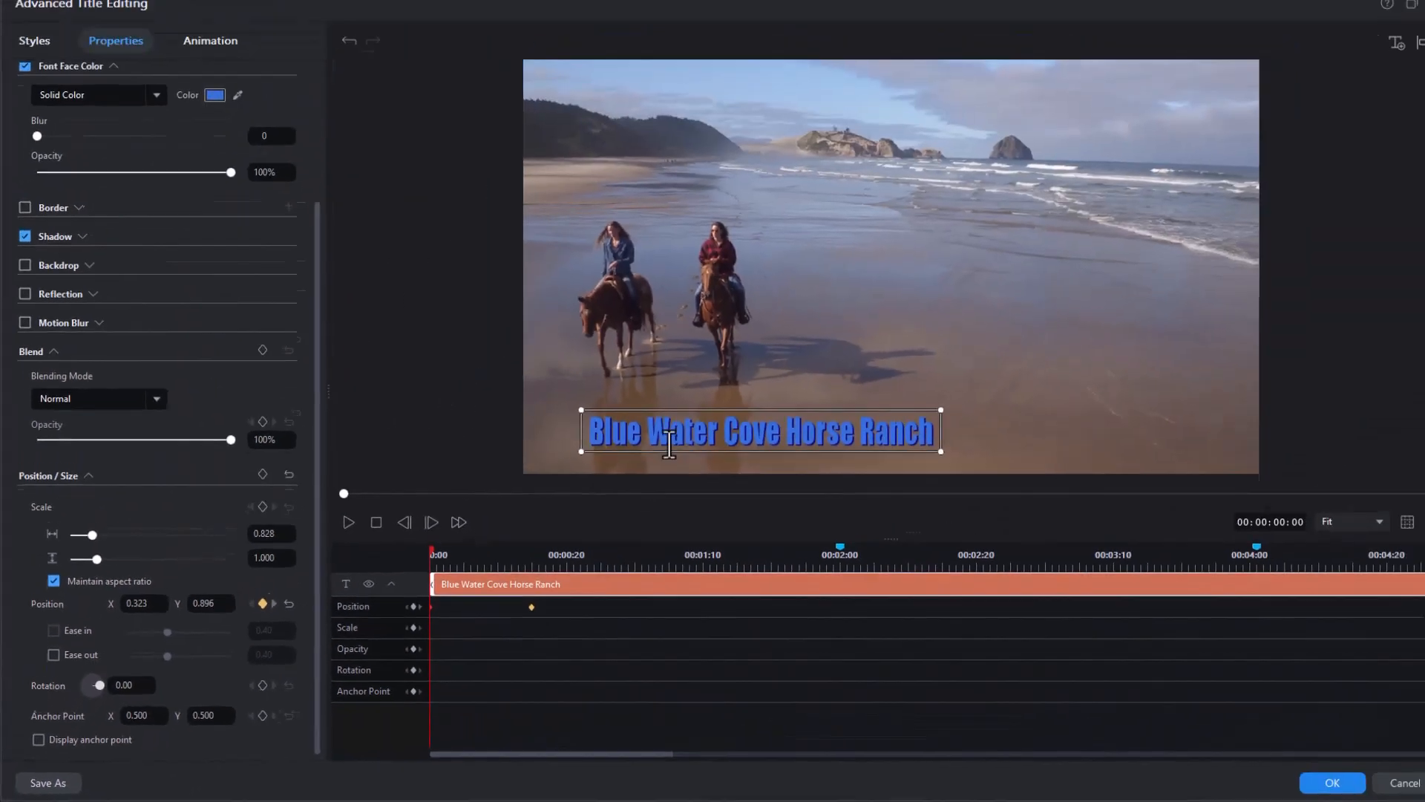
{"action": "left_click_drag", "start_coordinate": [675, 418], "coordinate": [1348, 417]}
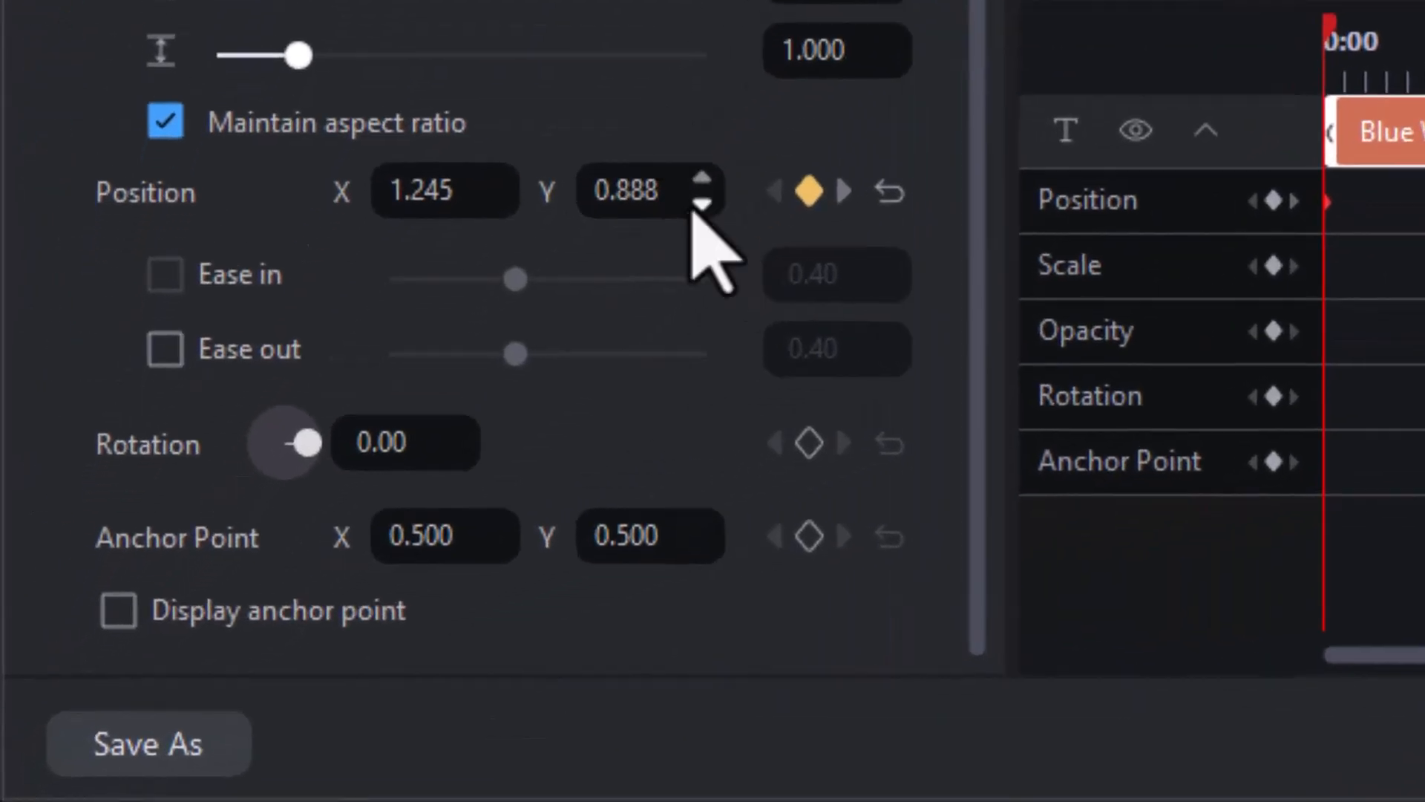
{"action": "left_click", "coordinate": [702, 181]}
{"action": "left_click", "coordinate": [702, 182]}
{"action": "left_click", "coordinate": [701, 180]}
{"action": "left_click", "coordinate": [701, 181]}
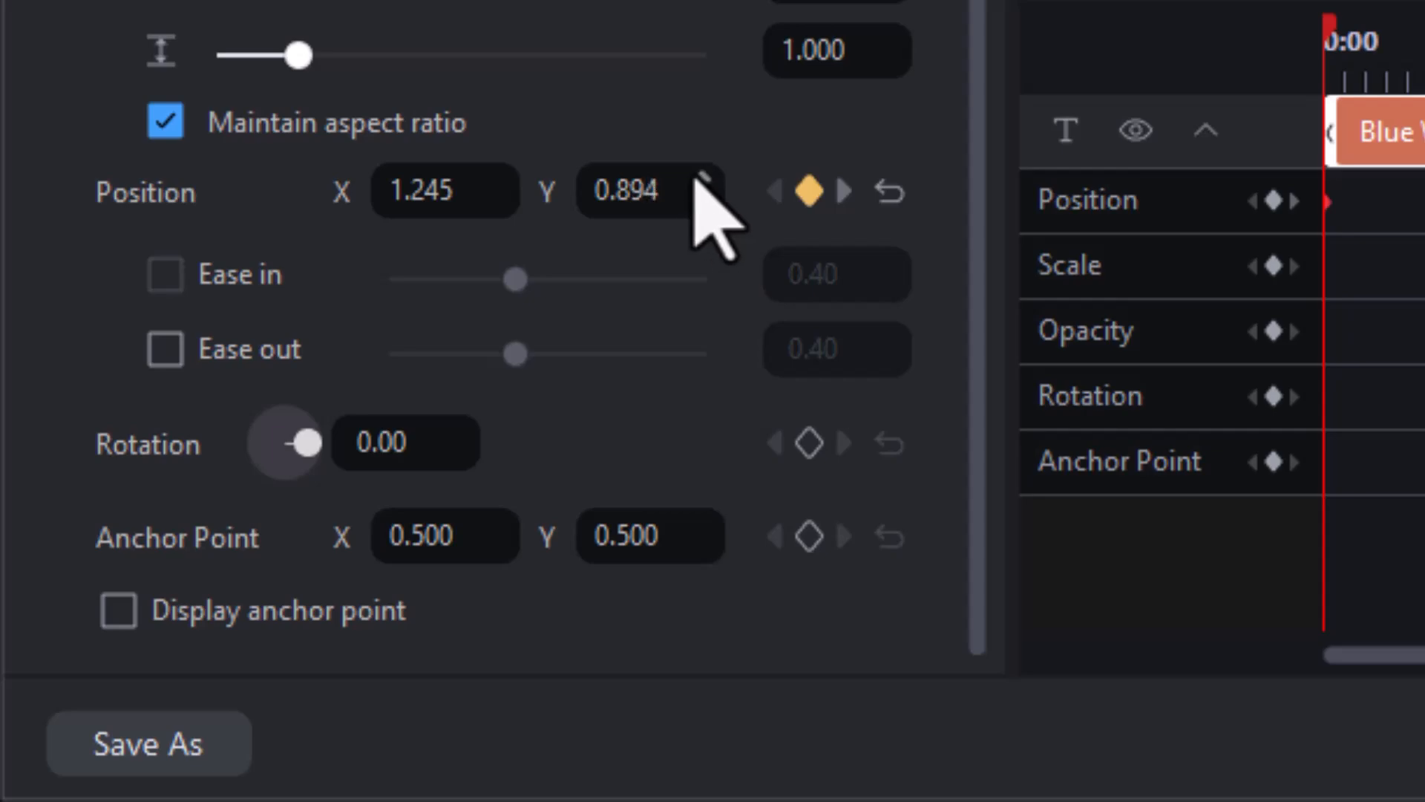
{"action": "left_click", "coordinate": [701, 182]}
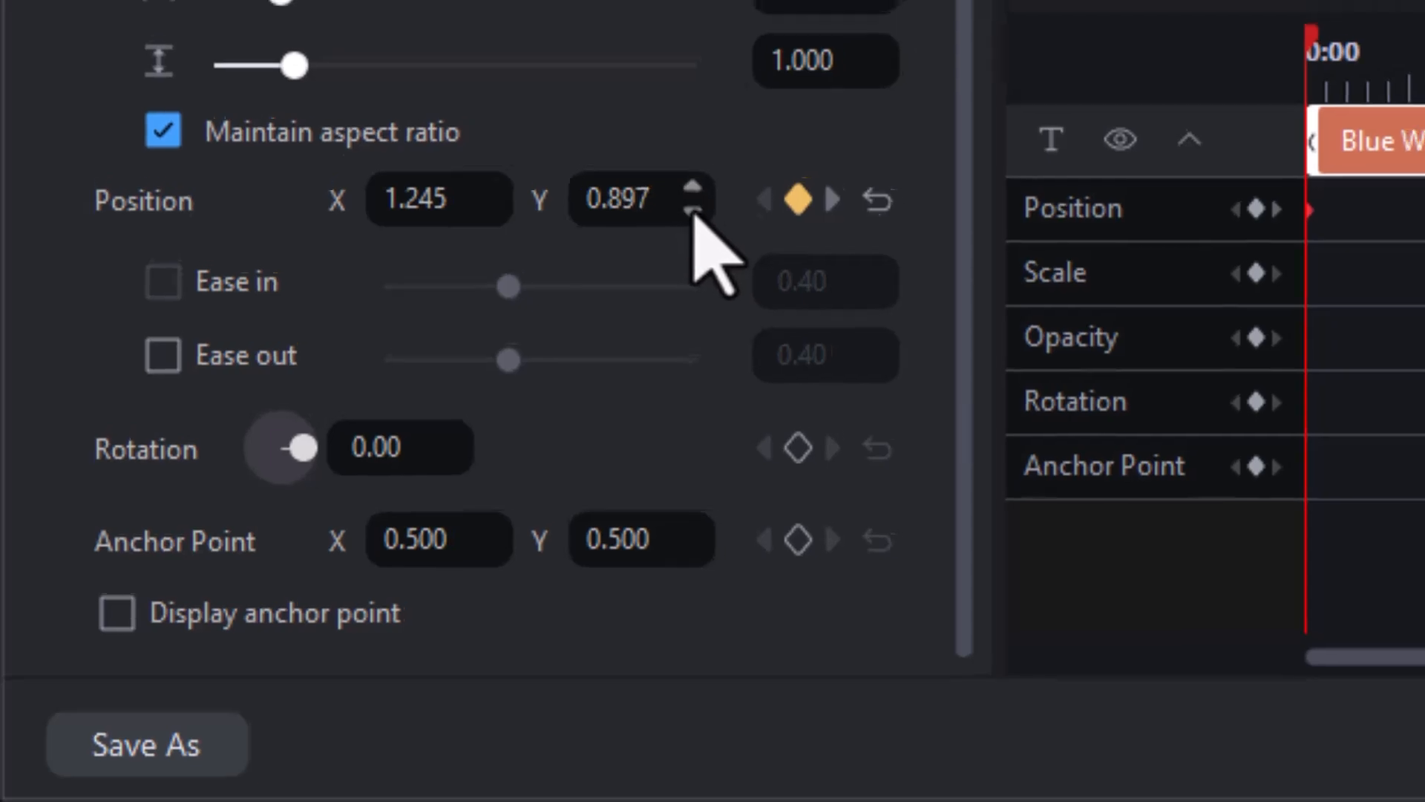
{"action": "left_click", "coordinate": [702, 200]}
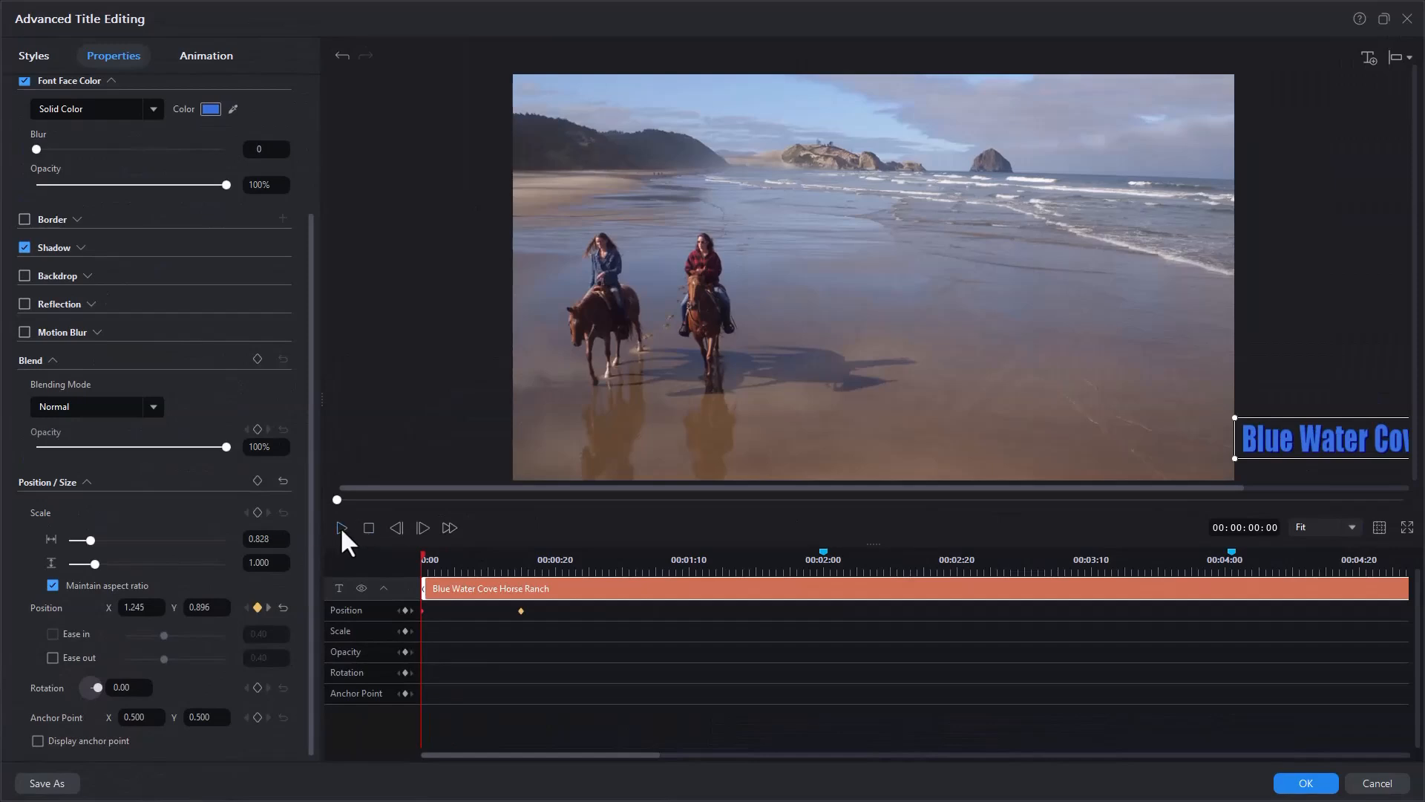
- Preview the title's slide-in motion and apply the advanced title edits
{"action": "left_click", "coordinate": [339, 527]}
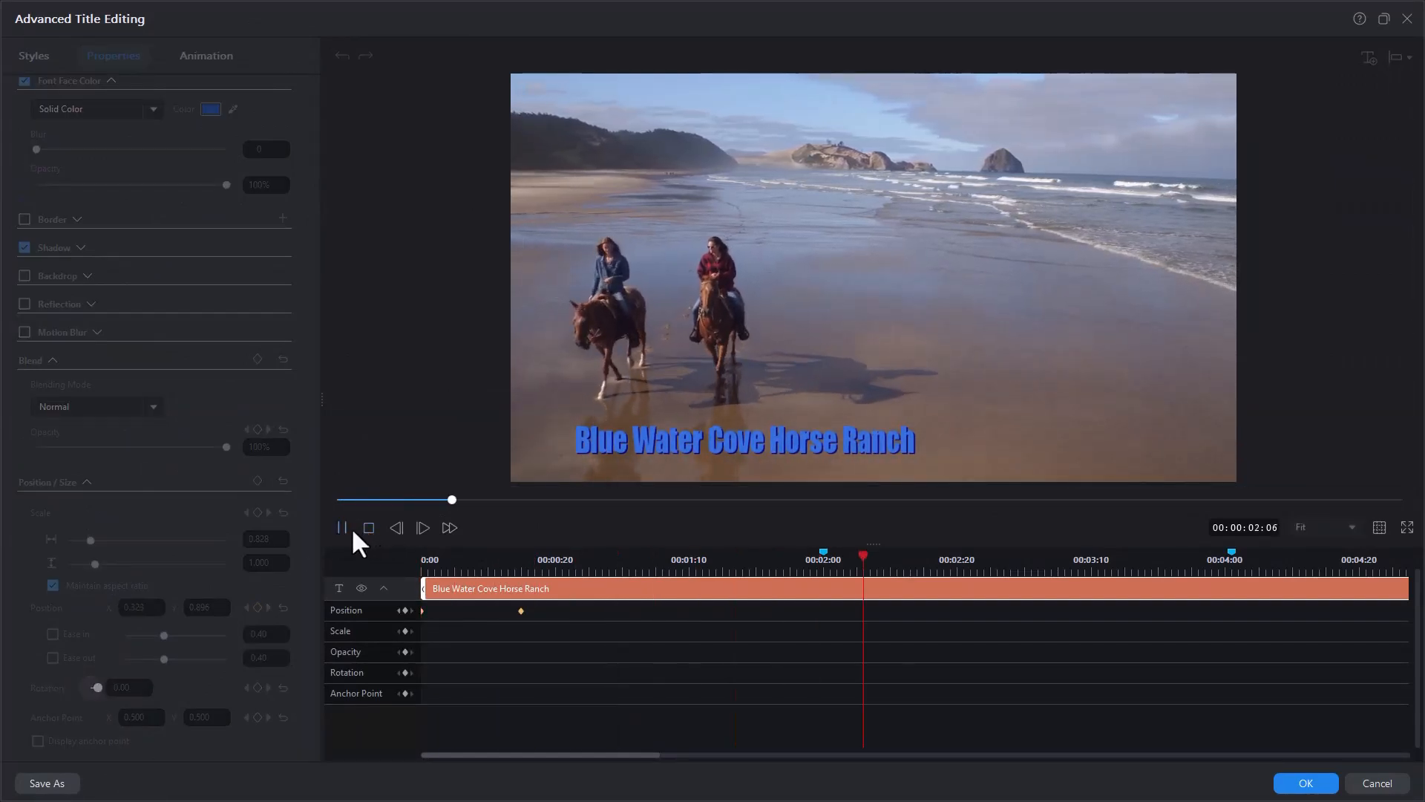
{"action": "left_click", "coordinate": [341, 527]}
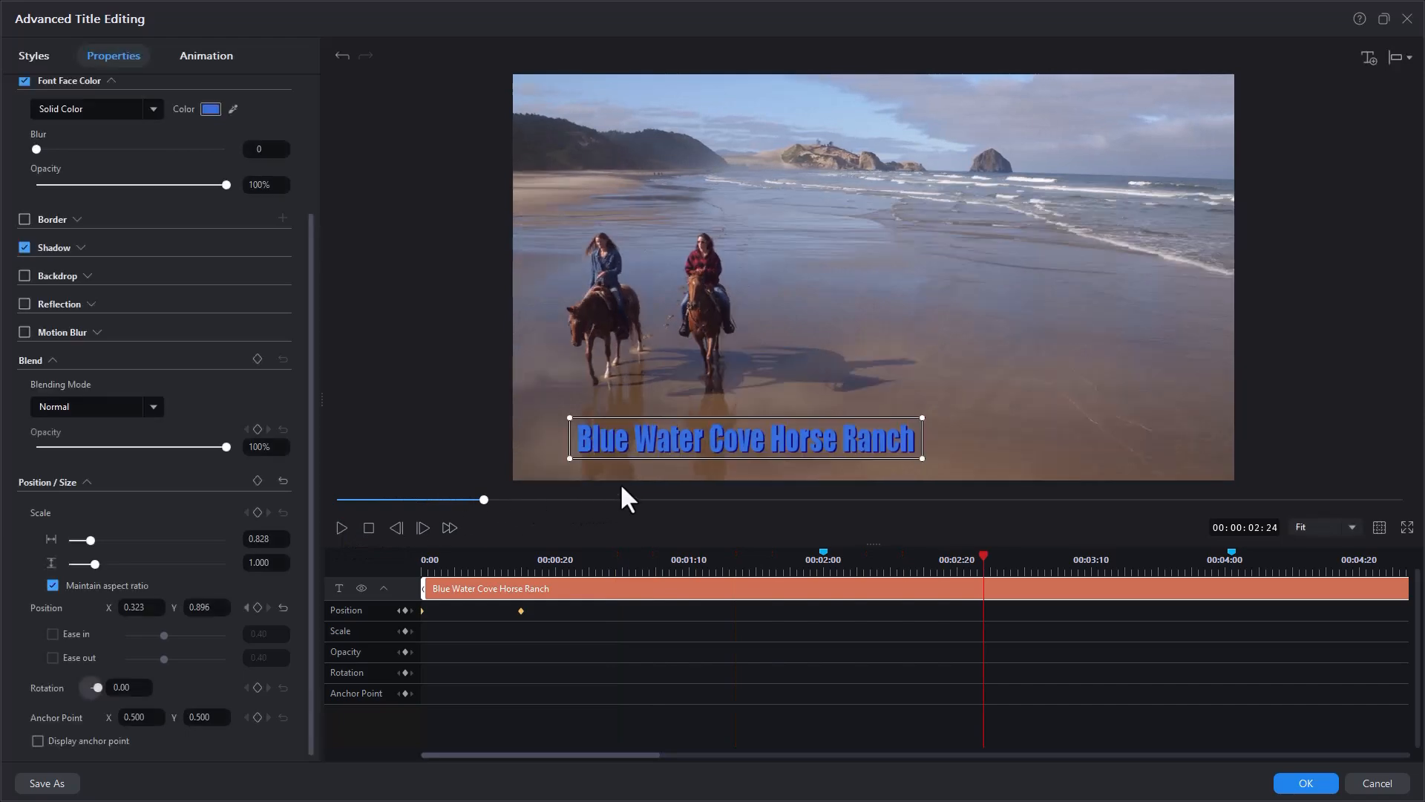
{"action": "left_click", "coordinate": [1299, 783]}
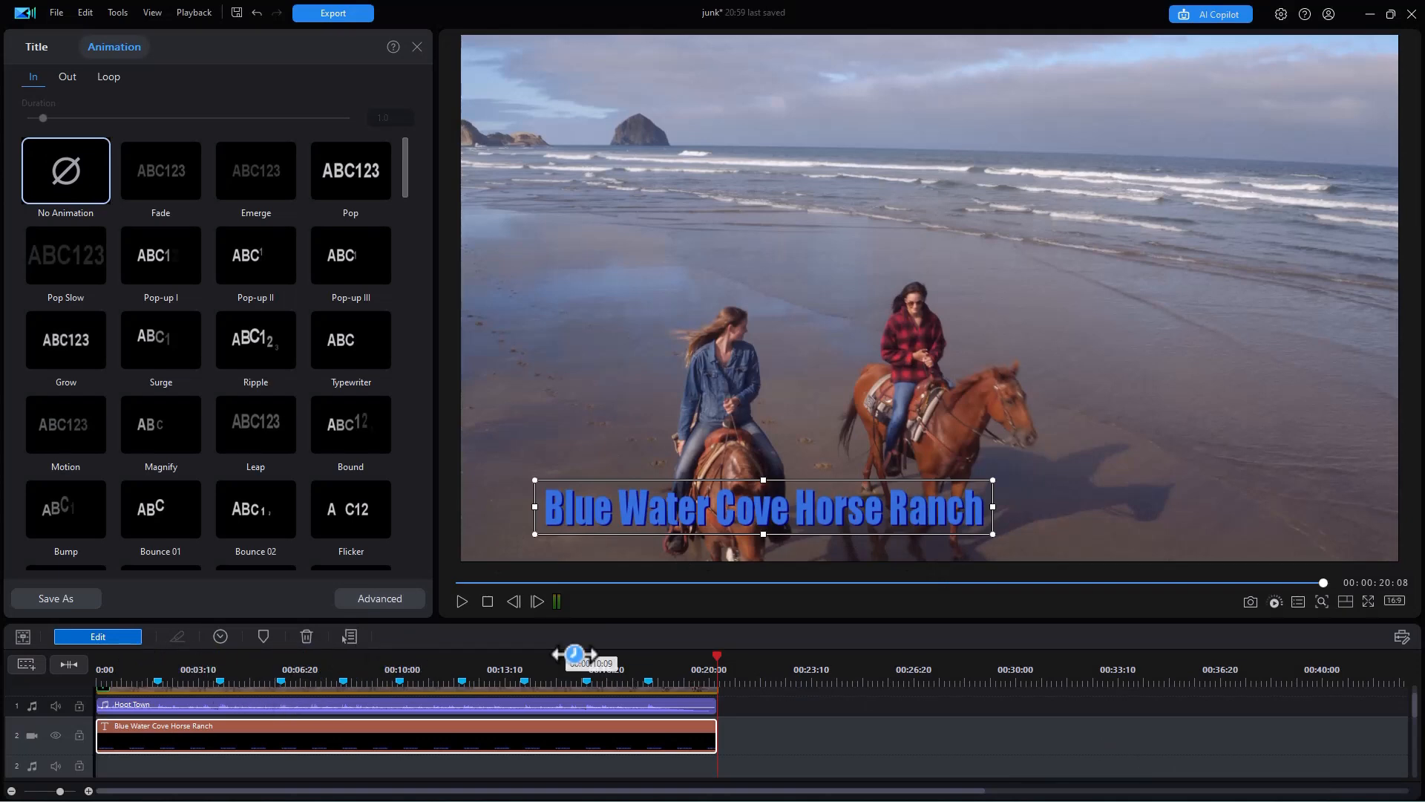
- Play the timeline from the start past the second marker and split the title at that marker, at 00:00:04:01
{"action": "left_click", "coordinate": [488, 599]}
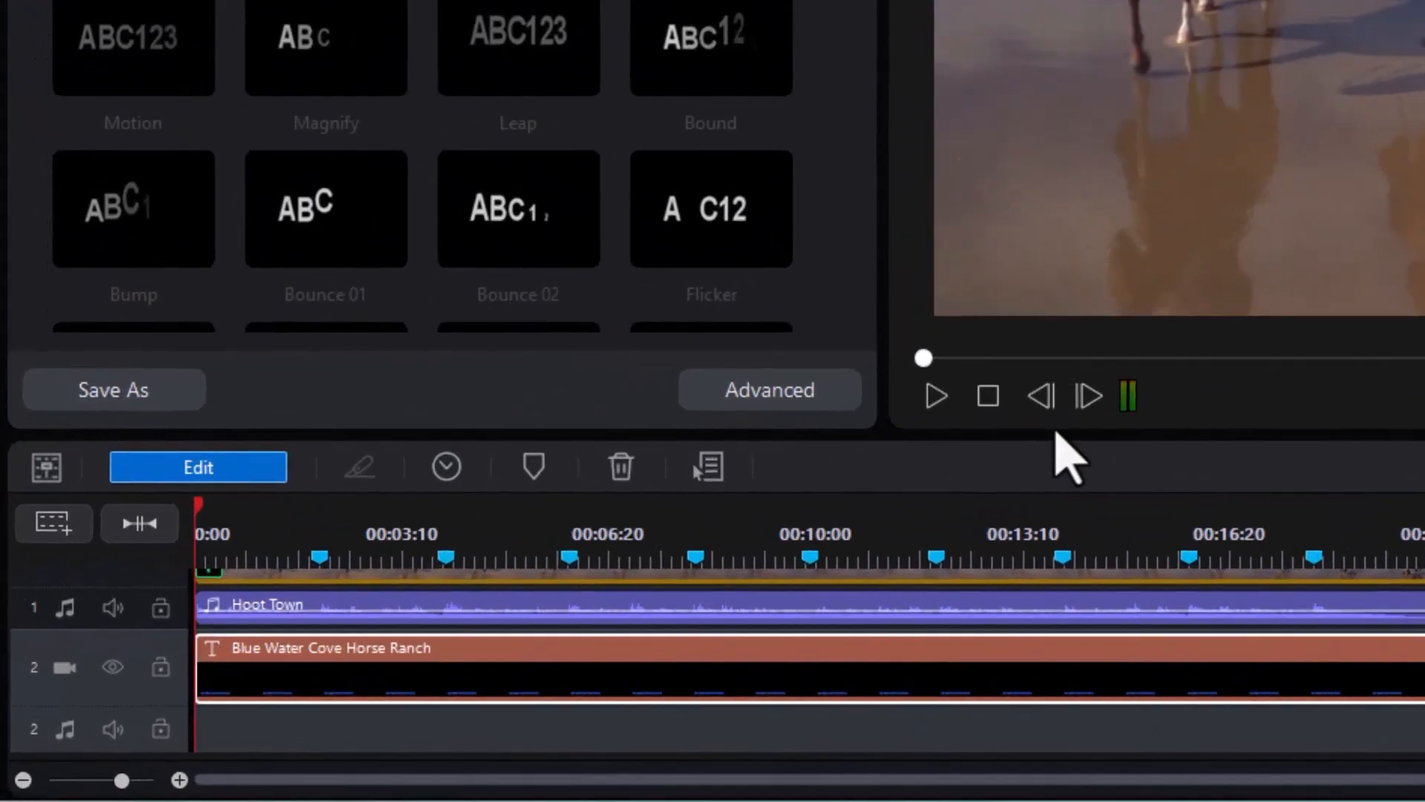
{"action": "key", "text": "space"}
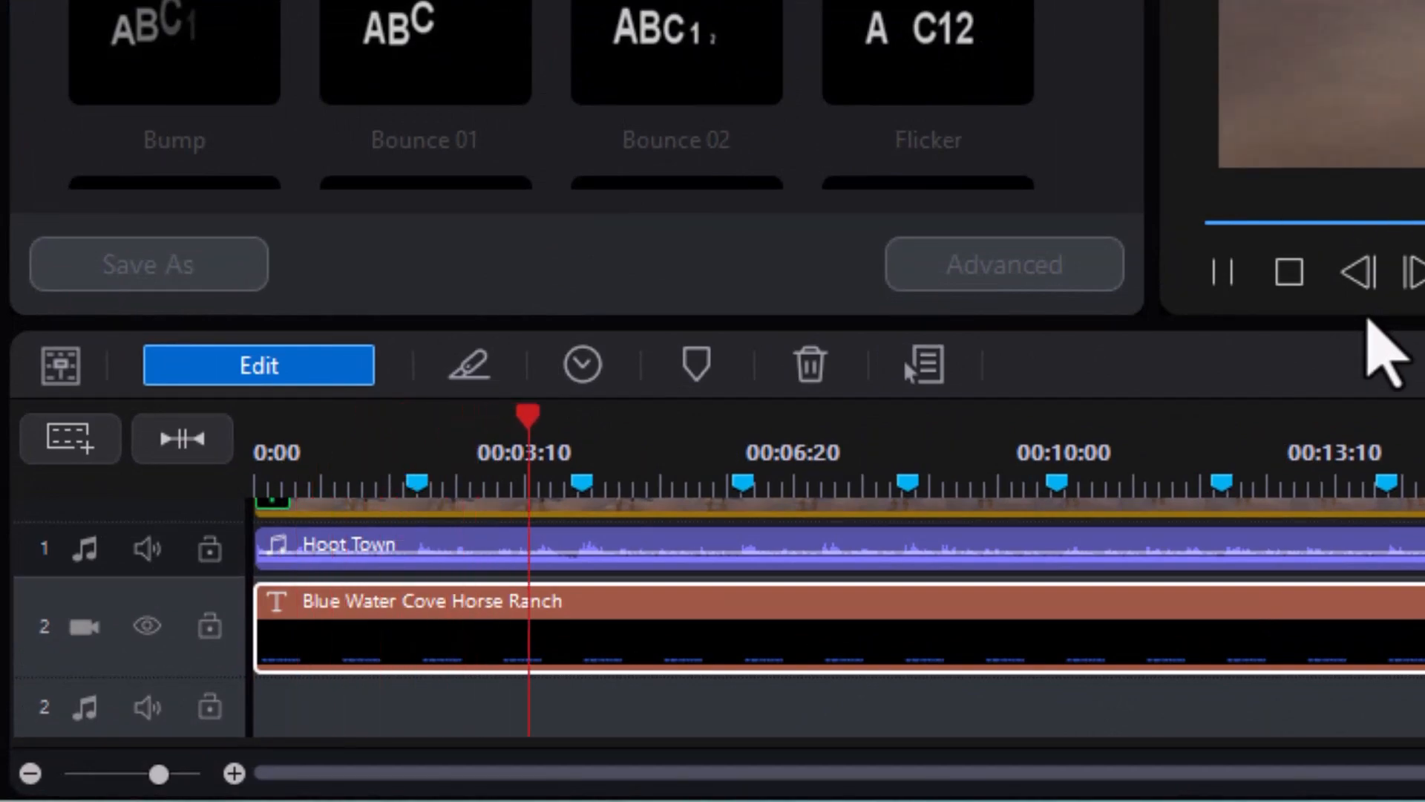
{"action": "key", "text": "space"}
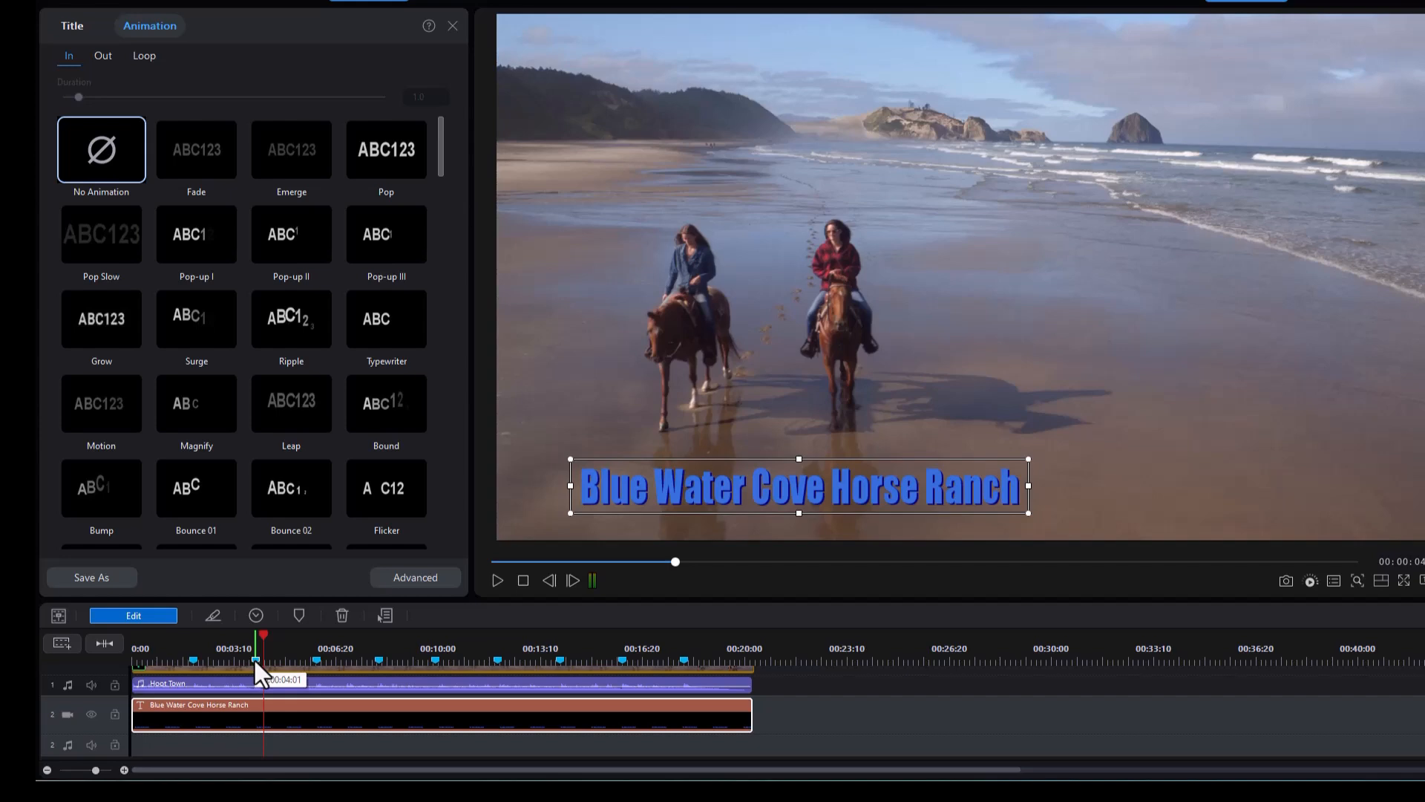
{"action": "left_click", "coordinate": [256, 660]}
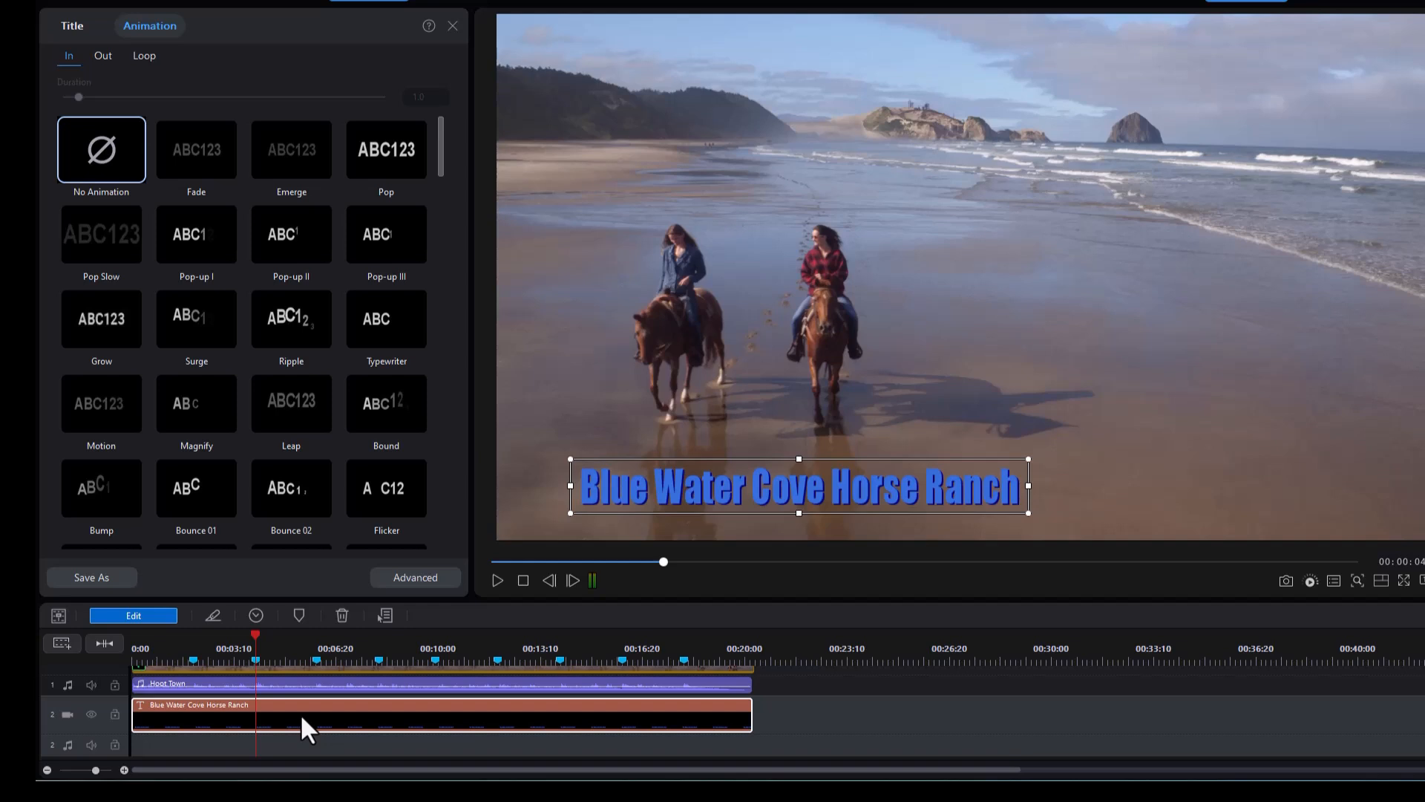
{"action": "key", "text": "ctrl+t"}
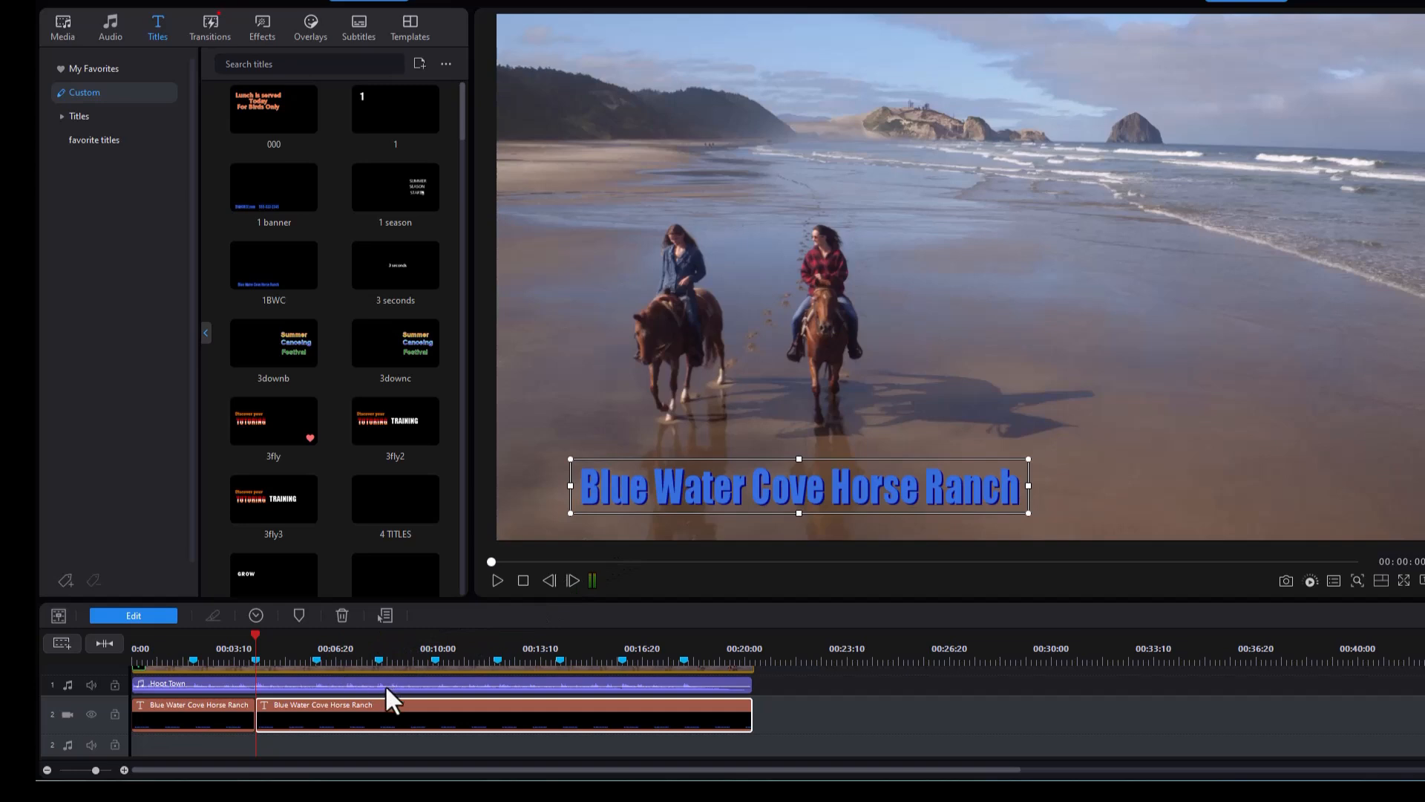
- Continue playback to the fourth timeline marker and split the second title segment there
{"action": "key", "text": "space"}
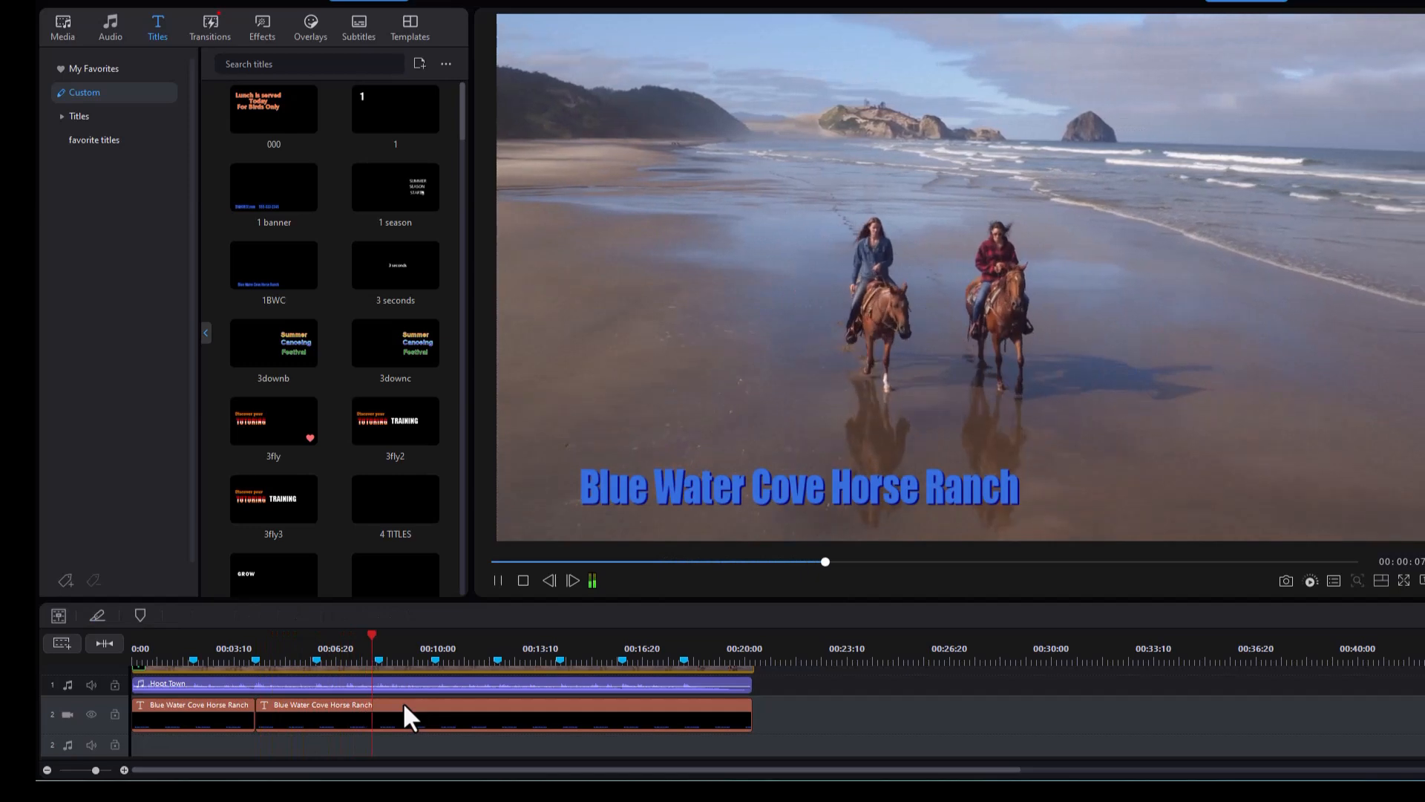
{"action": "key", "text": "space"}
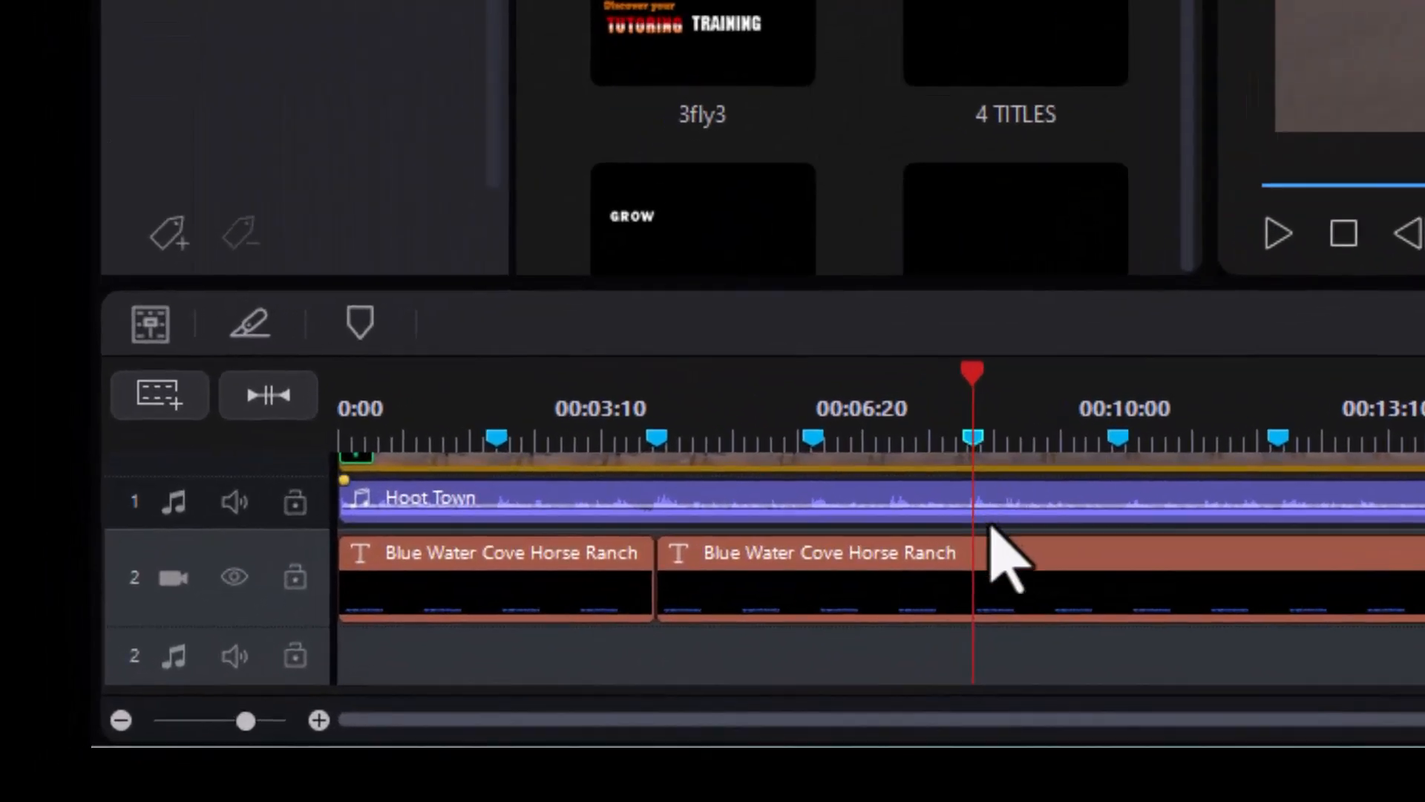
{"action": "left_click", "coordinate": [1027, 575]}
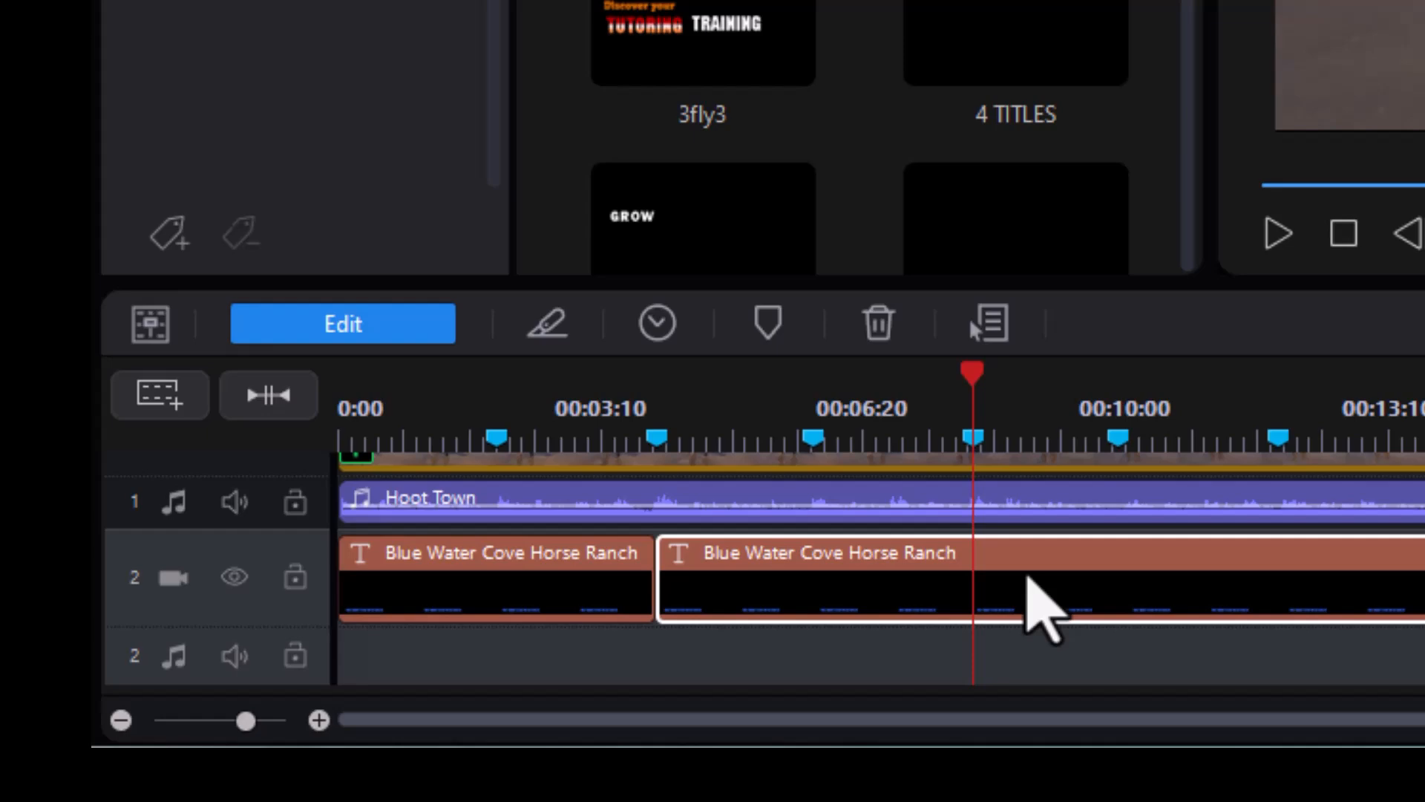
{"action": "key", "text": "ctrl+t"}
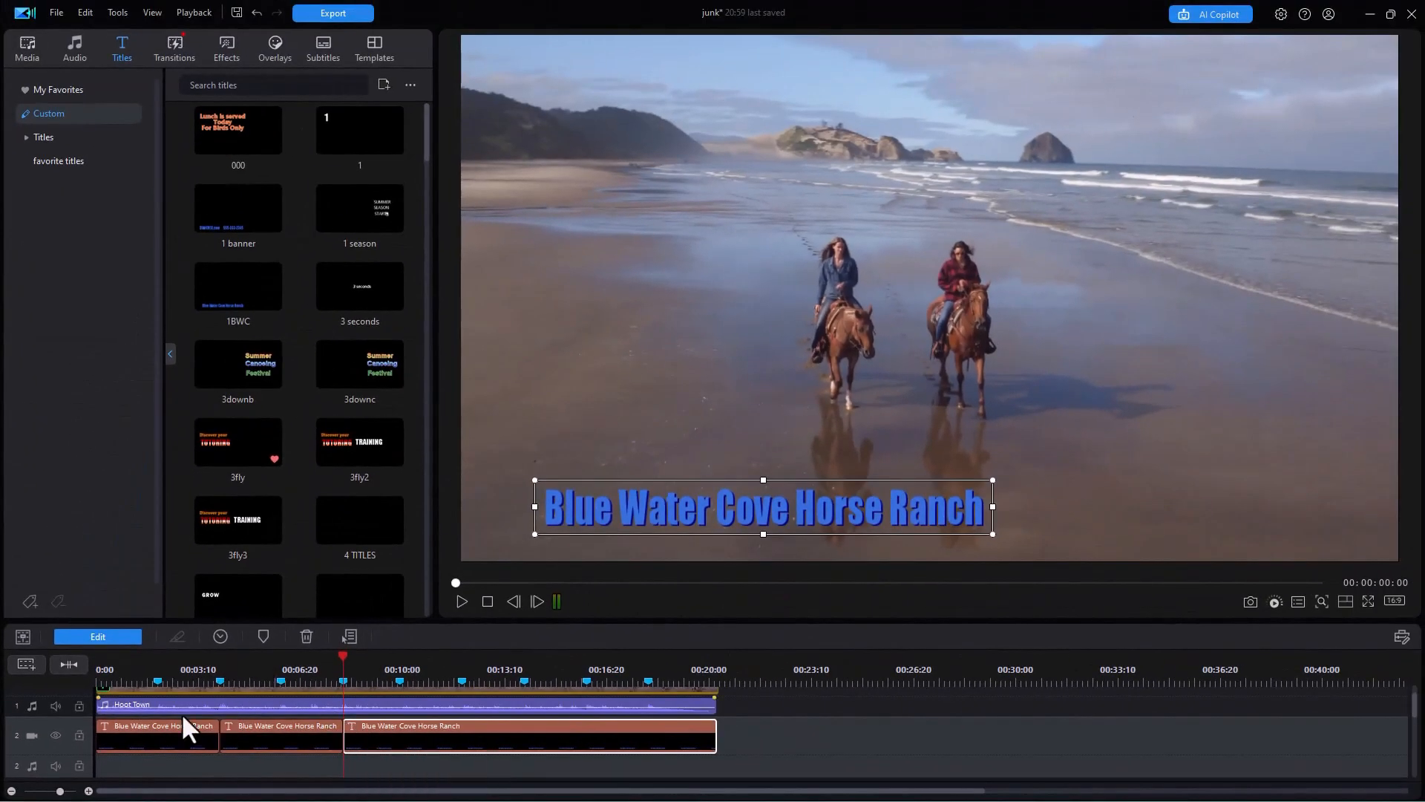
- Change the middle title segment's text to "Make your reservation today" and open it in advanced editing mode
{"action": "left_click", "coordinate": [271, 731]}
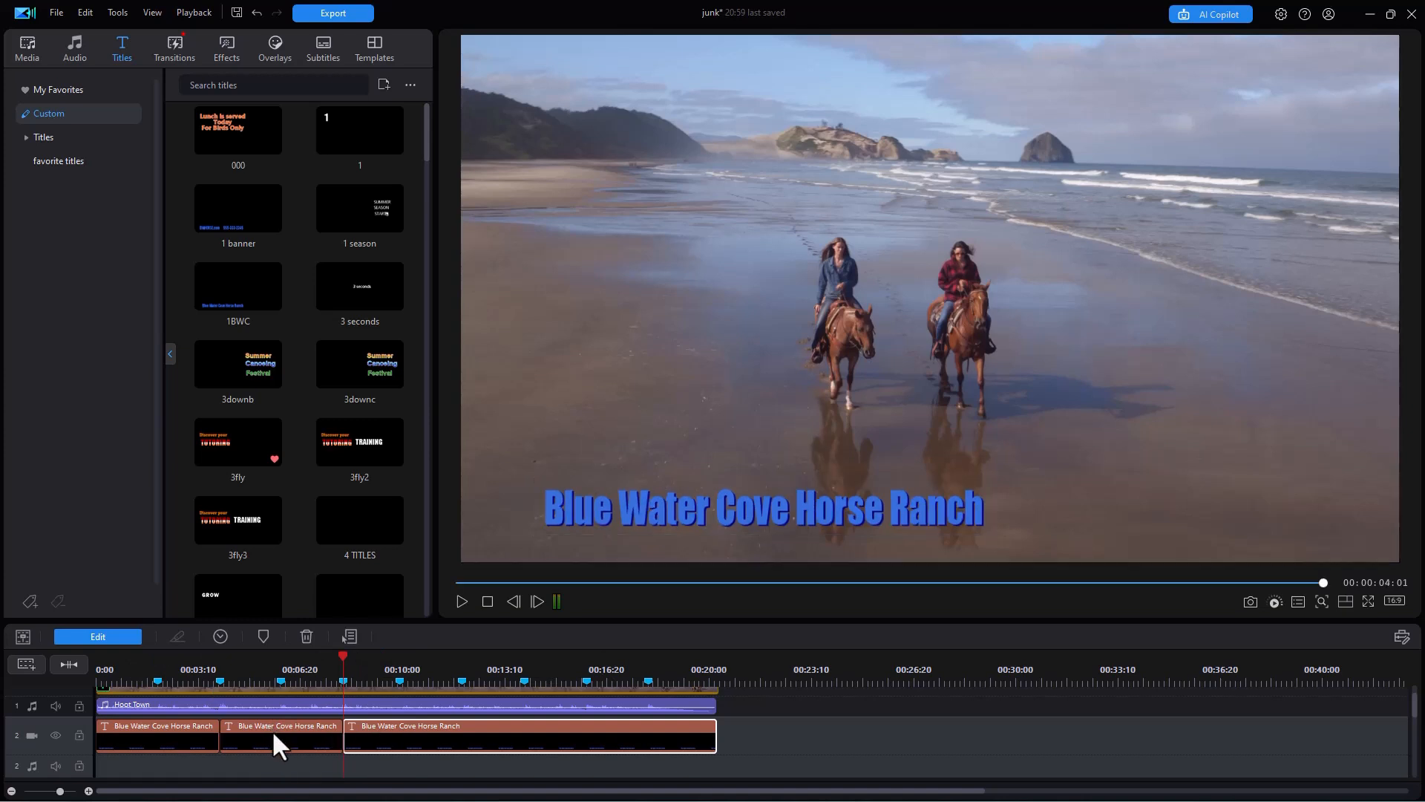
{"action": "left_click", "coordinate": [116, 637]}
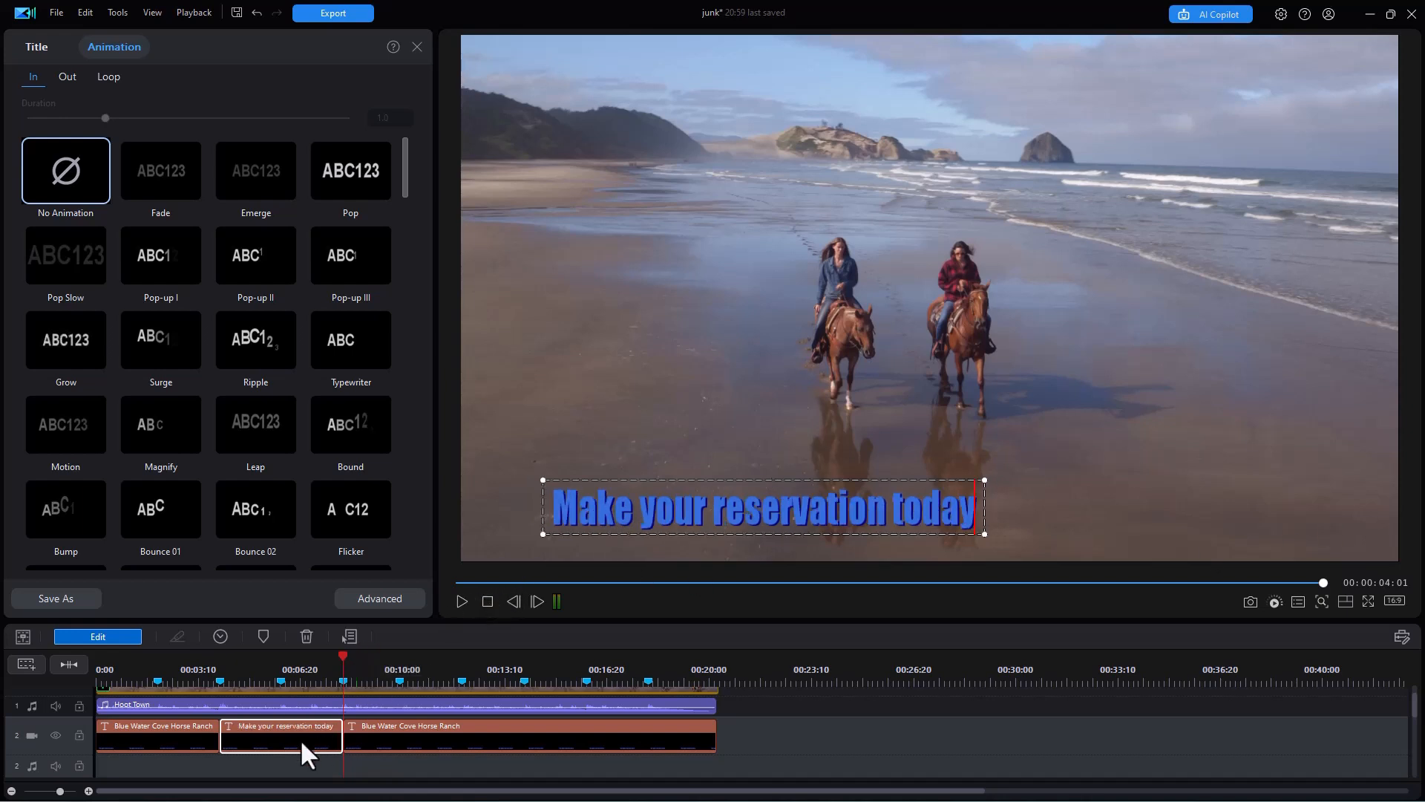
{"action": "left_click", "coordinate": [364, 595]}
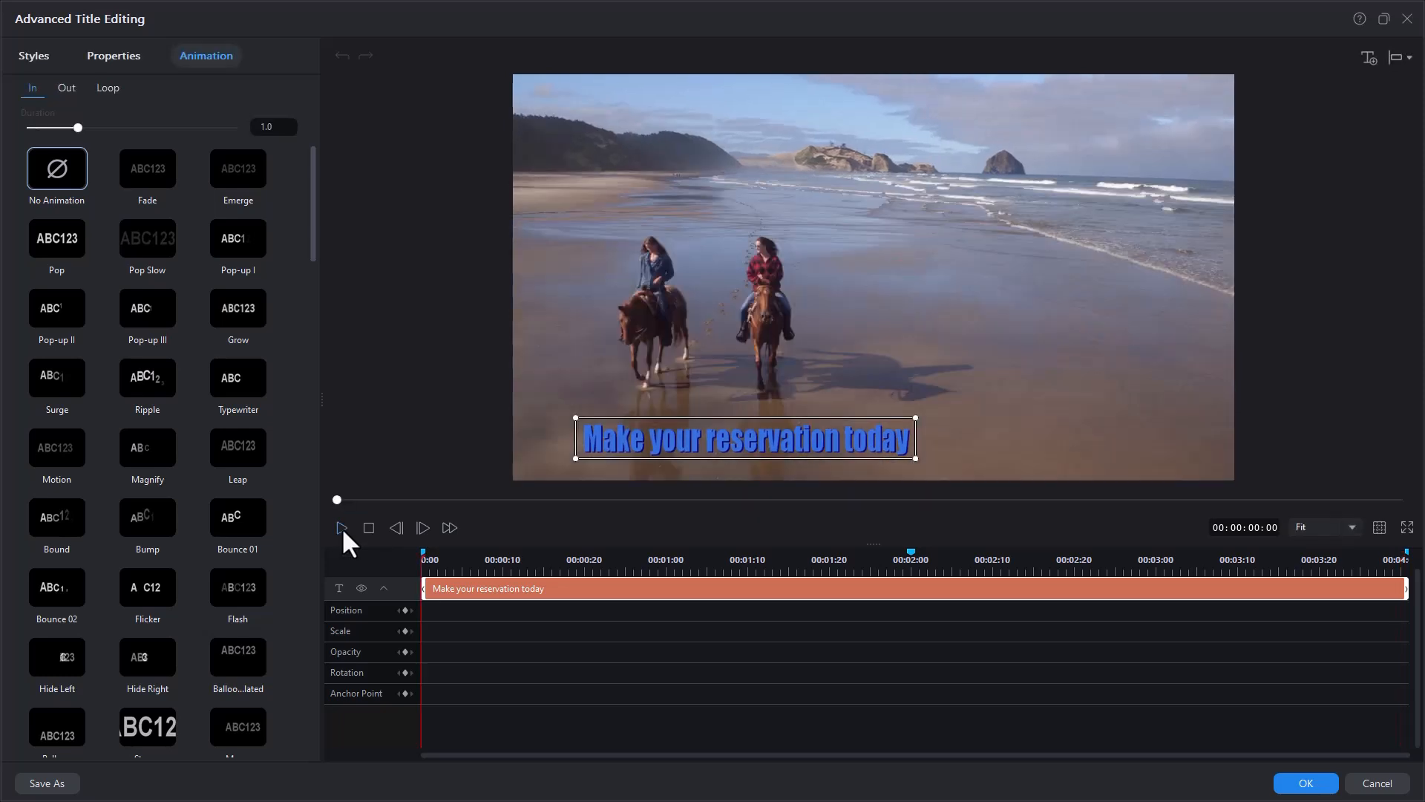
- Add position keyframes to the Make your reservation today title at 00:00:00:15 and at its very start
{"action": "left_click", "coordinate": [341, 525]}
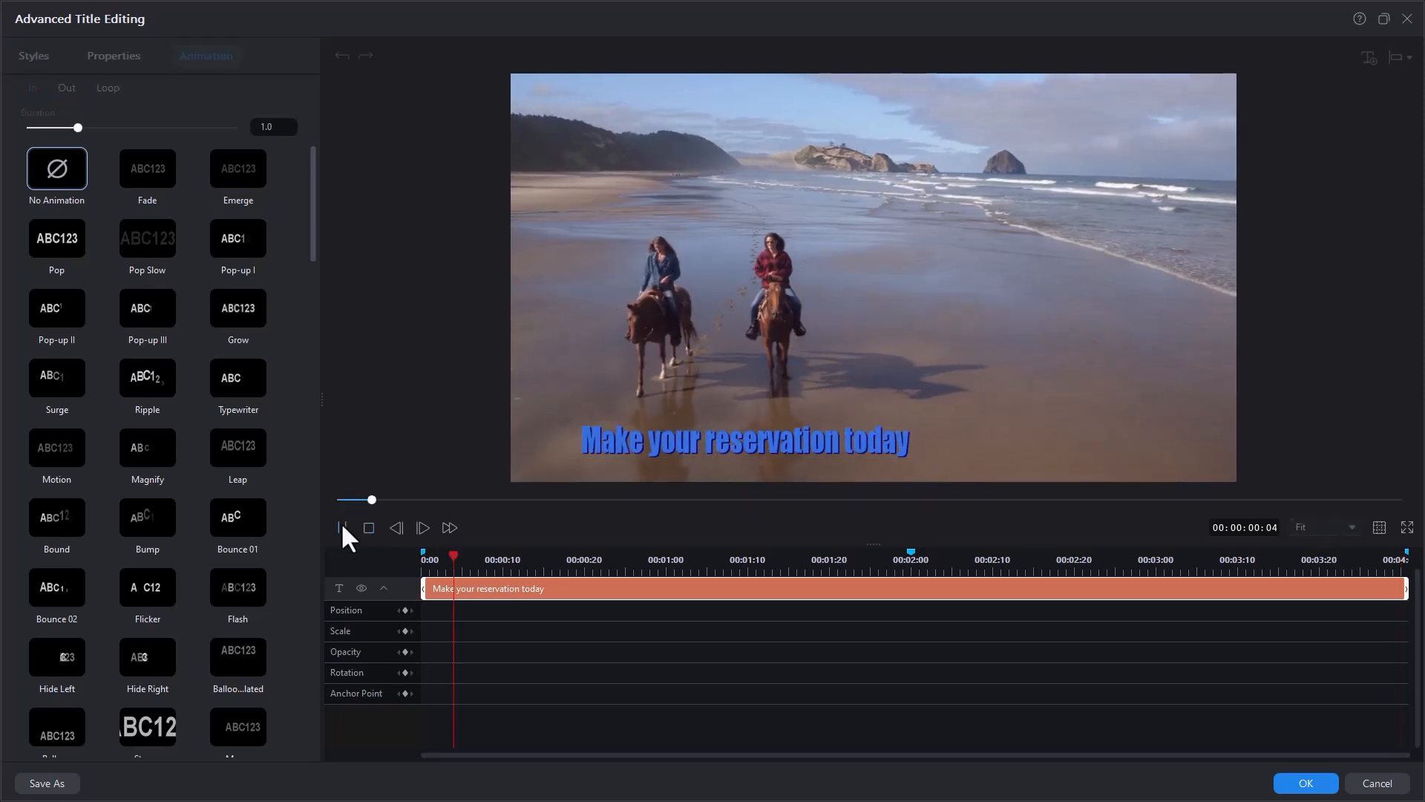
{"action": "left_click", "coordinate": [341, 525]}
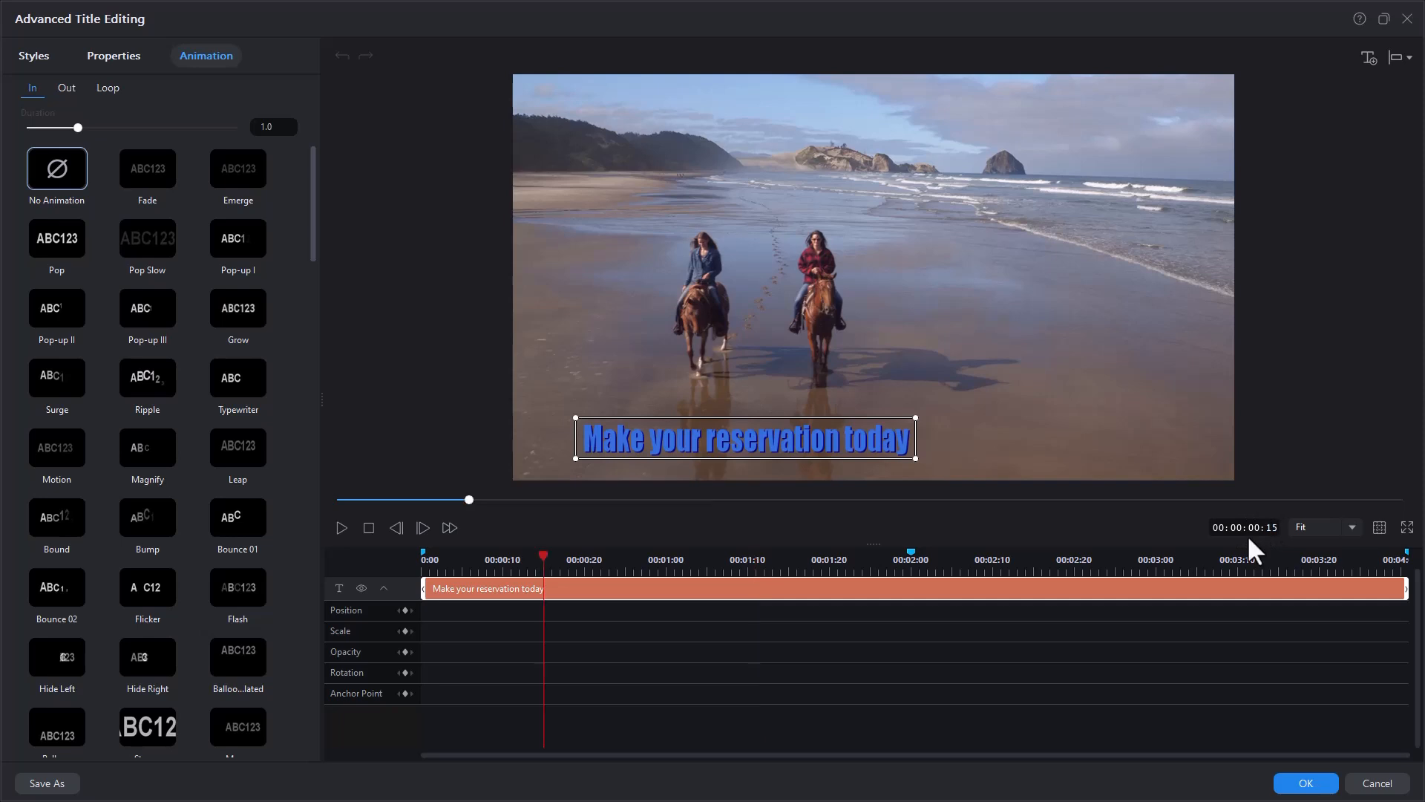
{"action": "left_click", "coordinate": [406, 610]}
{"action": "left_click_drag", "start_coordinate": [543, 555], "coordinate": [386, 555]}
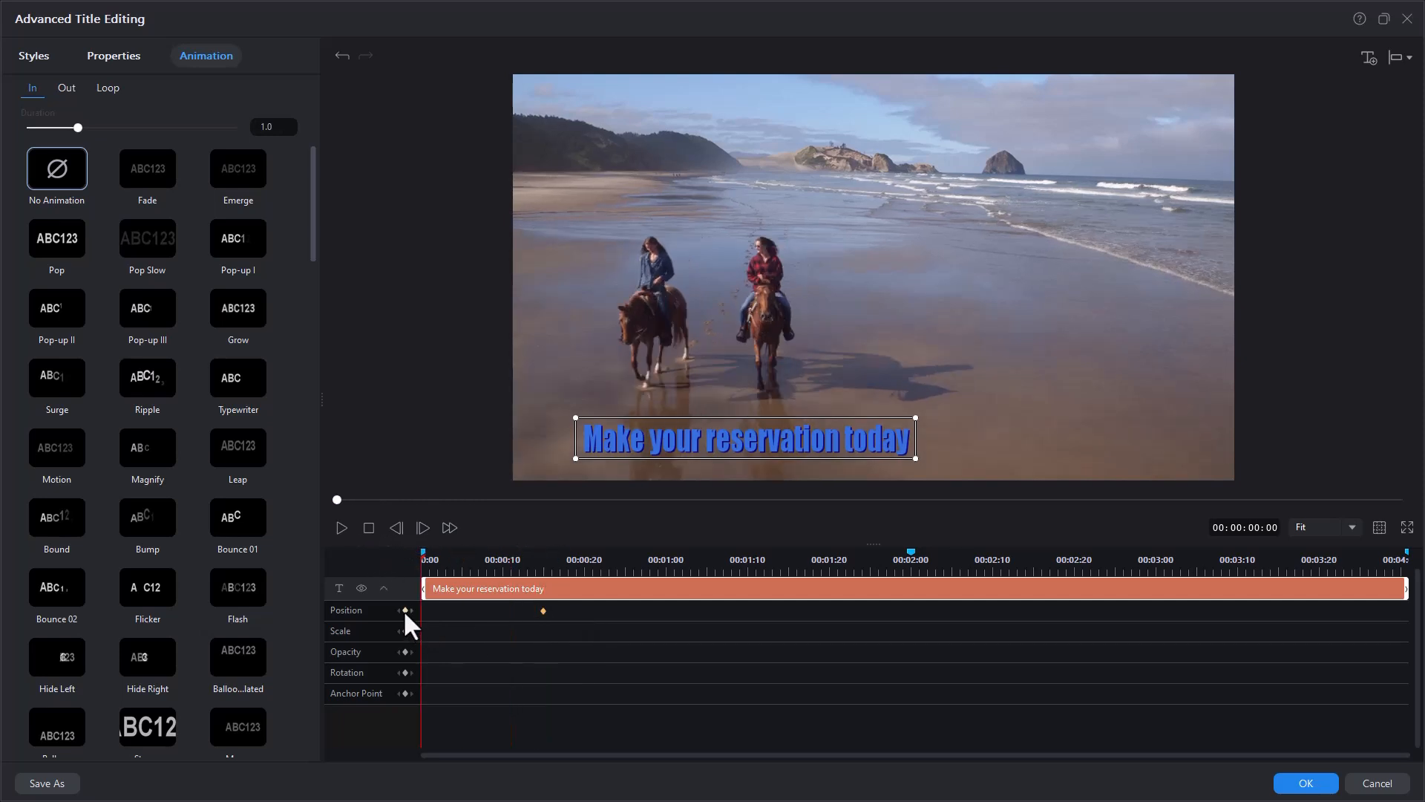
- Move the reservation title's starting keyframe off the frame's right edge with Y at 0.896, preview the slide-in and apply it
{"action": "left_click", "coordinate": [101, 52]}
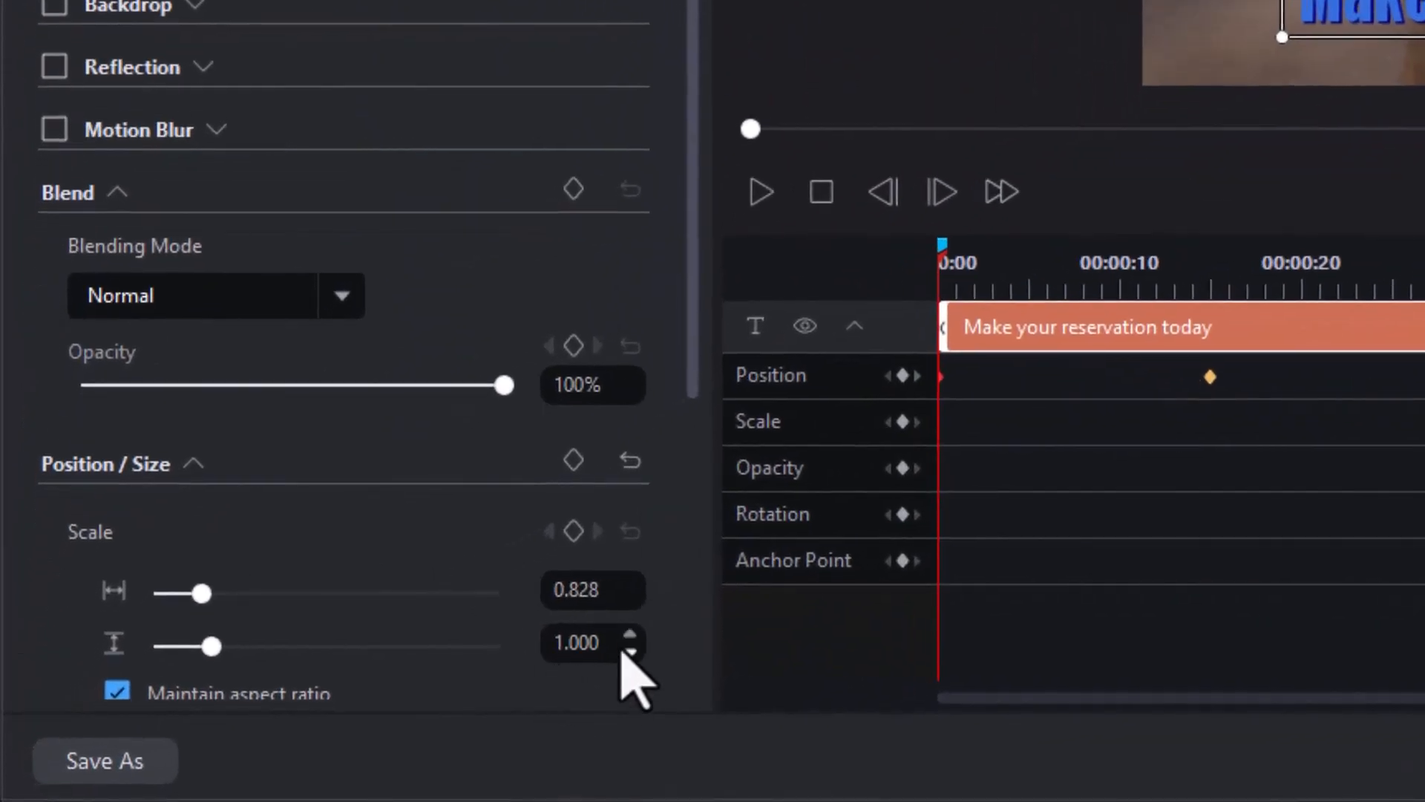
{"action": "scroll", "coordinate": [693, 408], "scroll_direction": "down", "scroll_amount": 5}
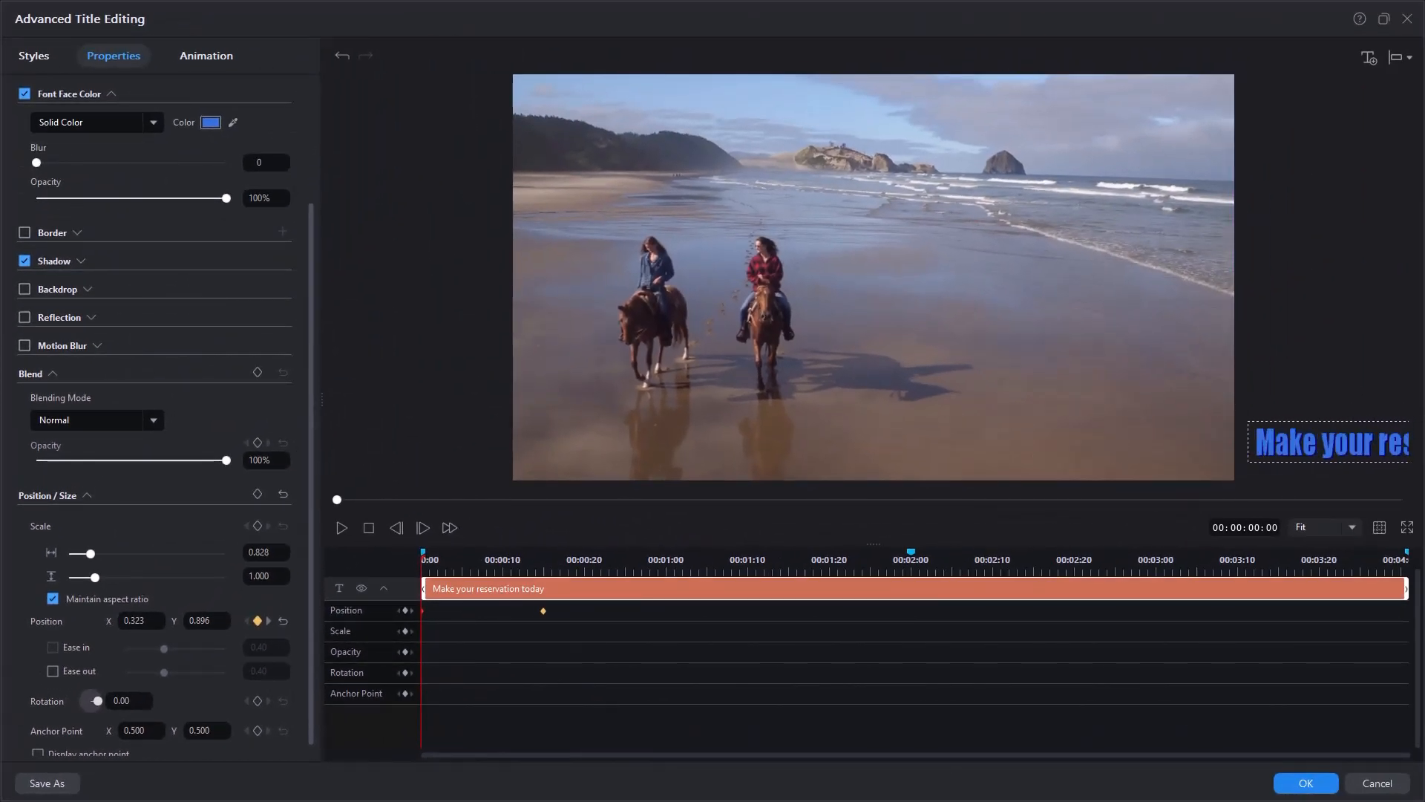
{"action": "left_click_drag", "start_coordinate": [1336, 442], "coordinate": [1337, 439]}
{"action": "double_click", "coordinate": [213, 621]}
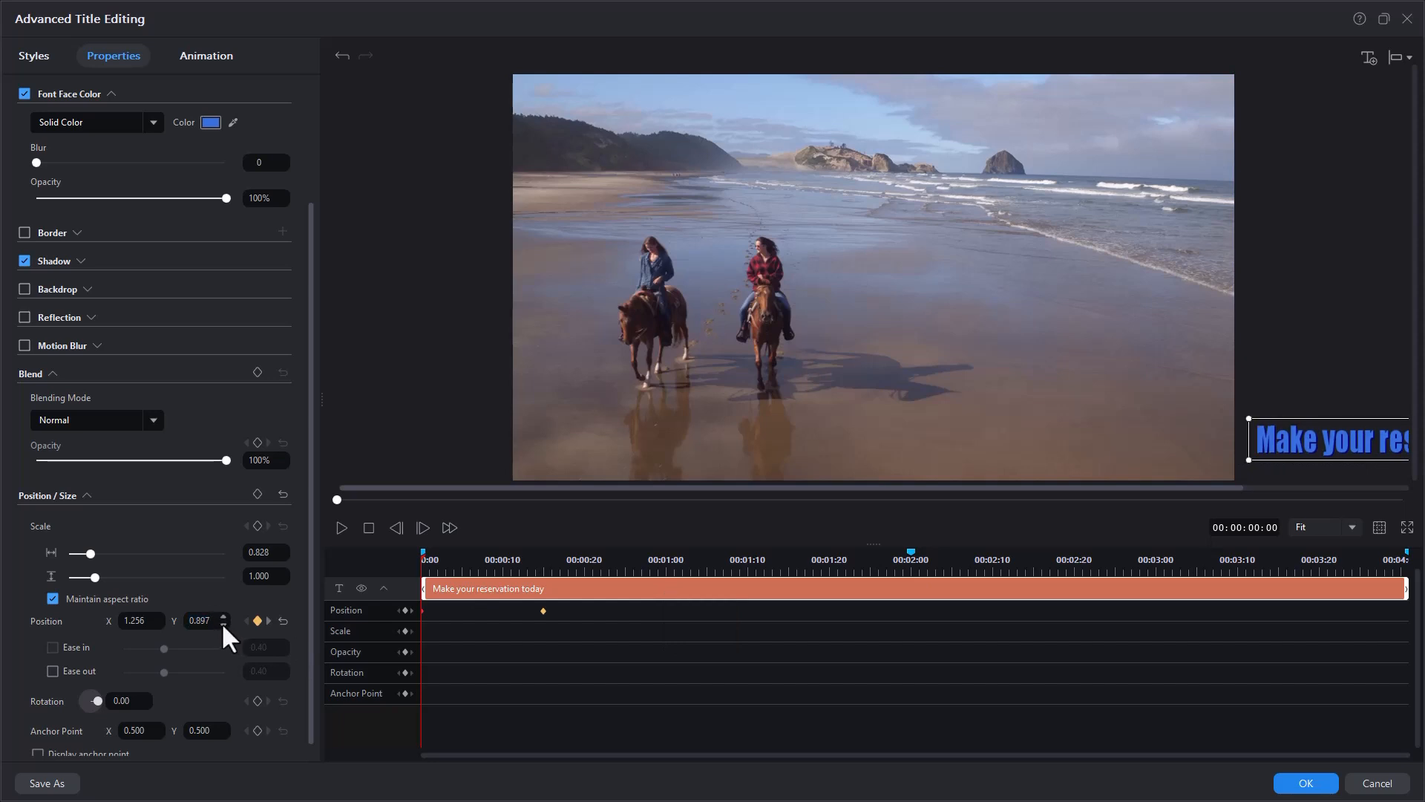
{"action": "left_click", "coordinate": [344, 528]}
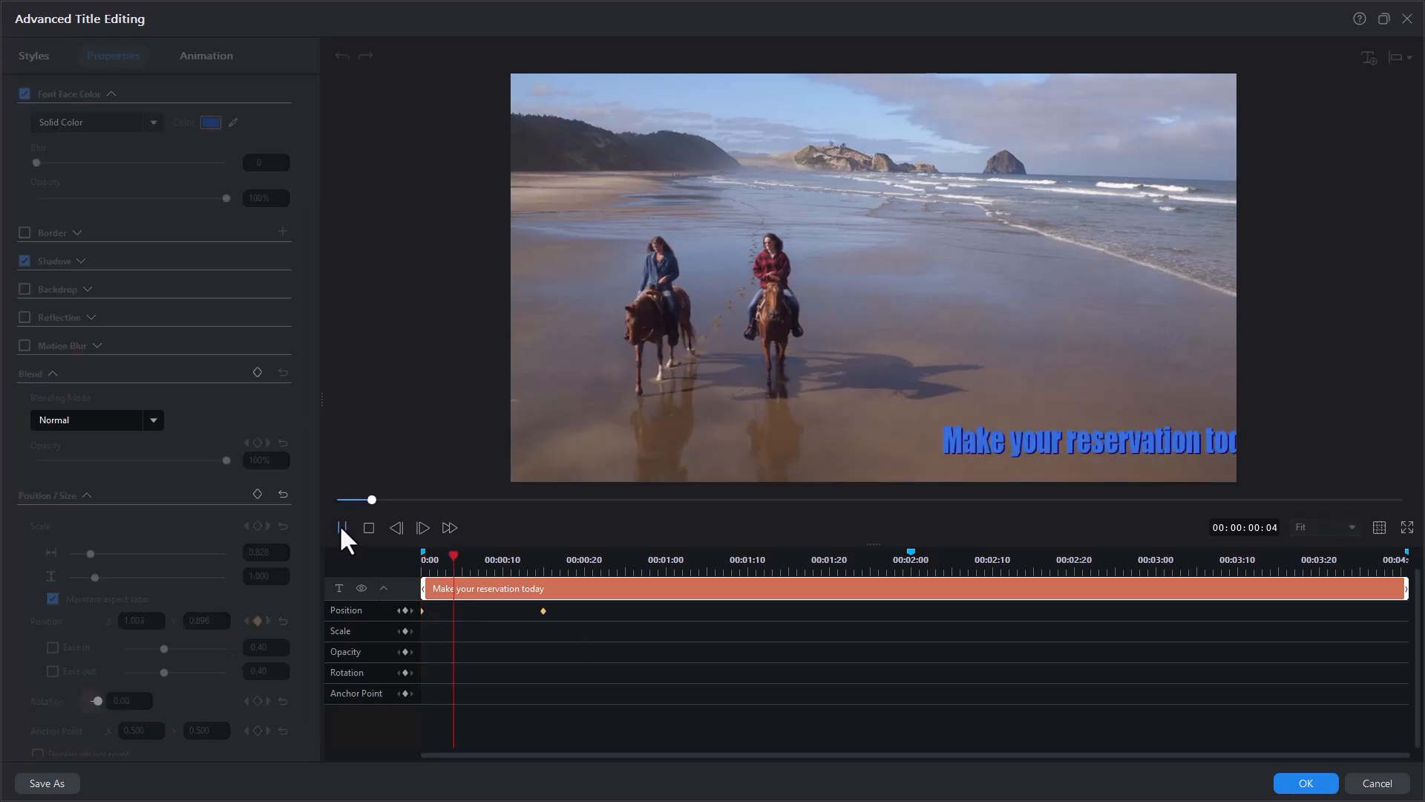
{"action": "left_click", "coordinate": [1306, 785]}
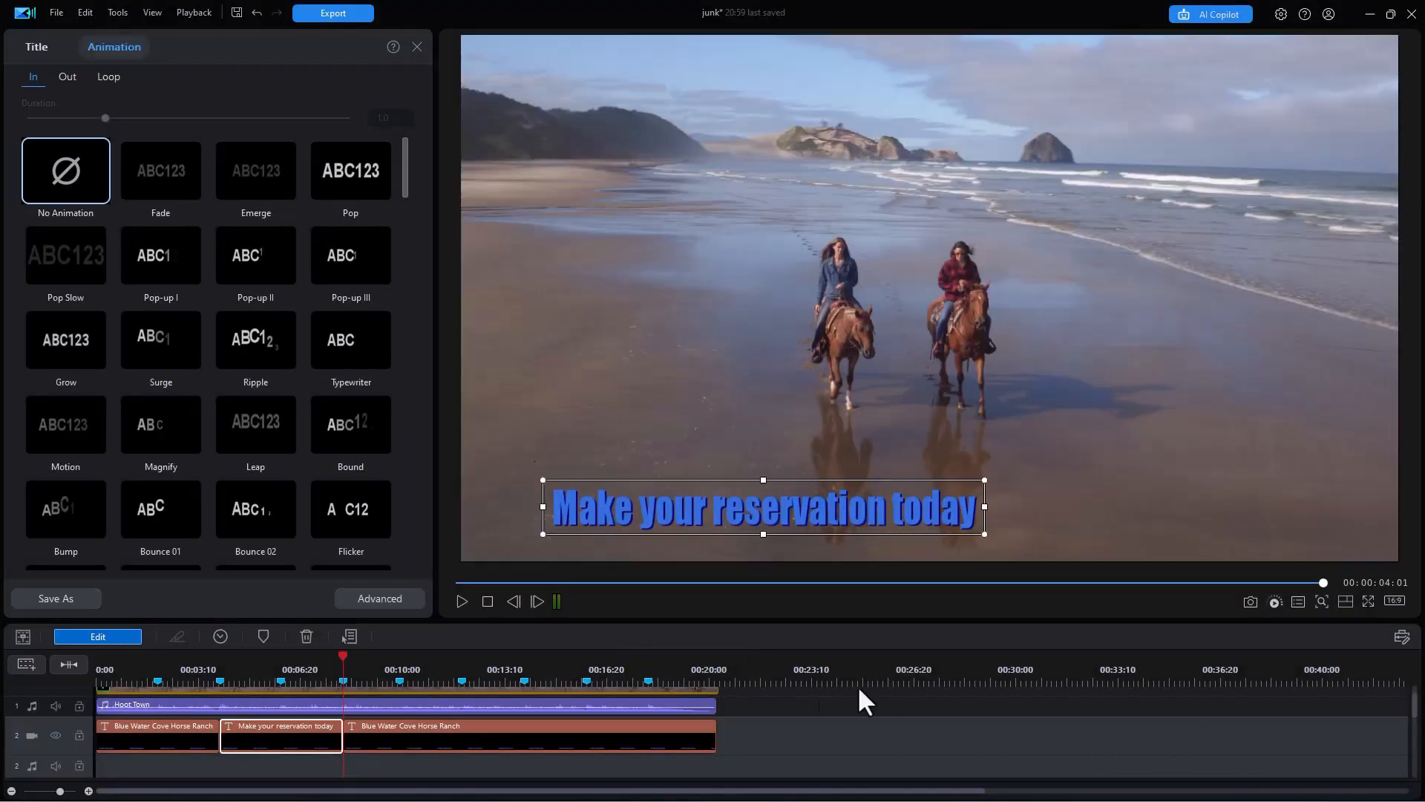
- Change the third title segment's text to BWHorse.com and the contact phone number, and play the timeline to the fifth marker
{"action": "left_click", "coordinate": [474, 734]}
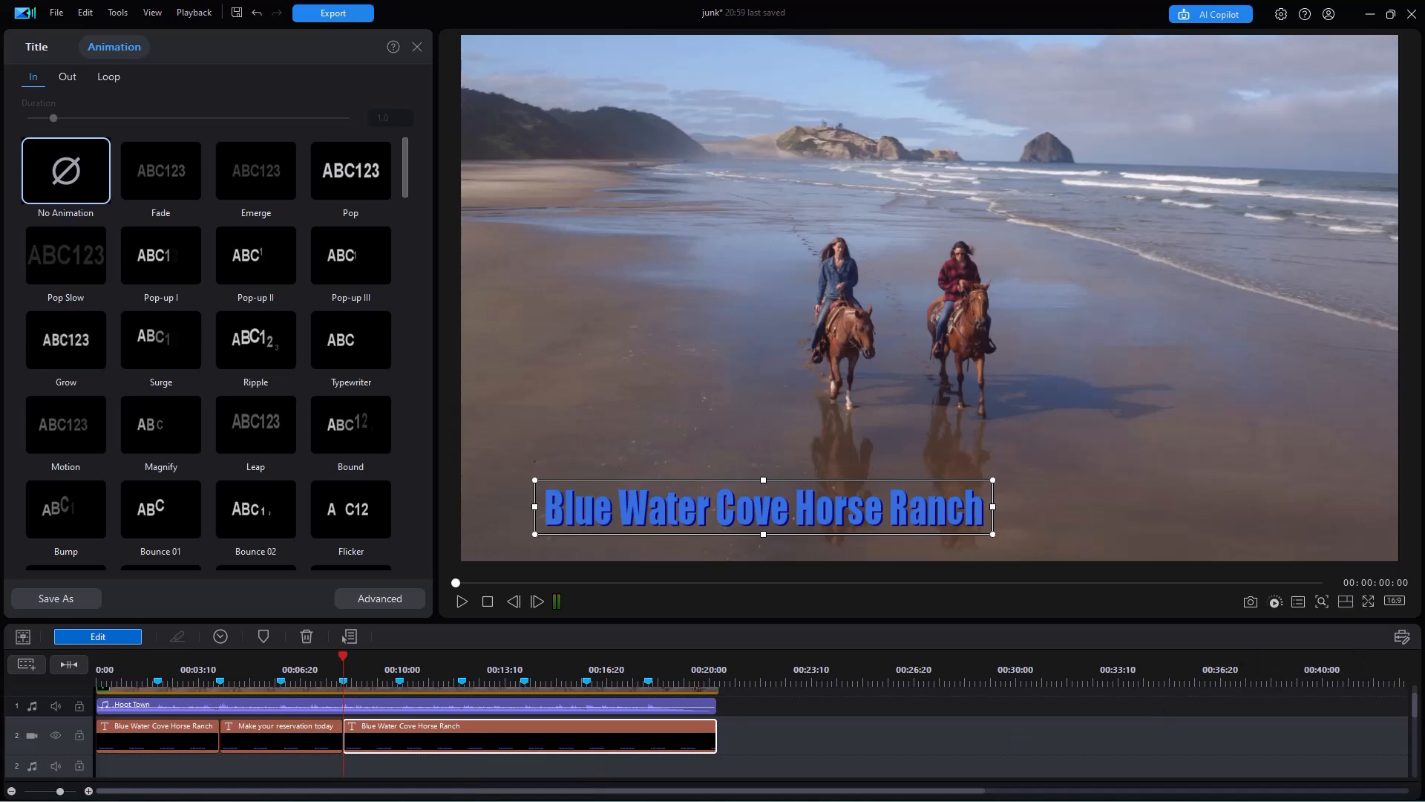
{"action": "left_click", "coordinate": [466, 599]}
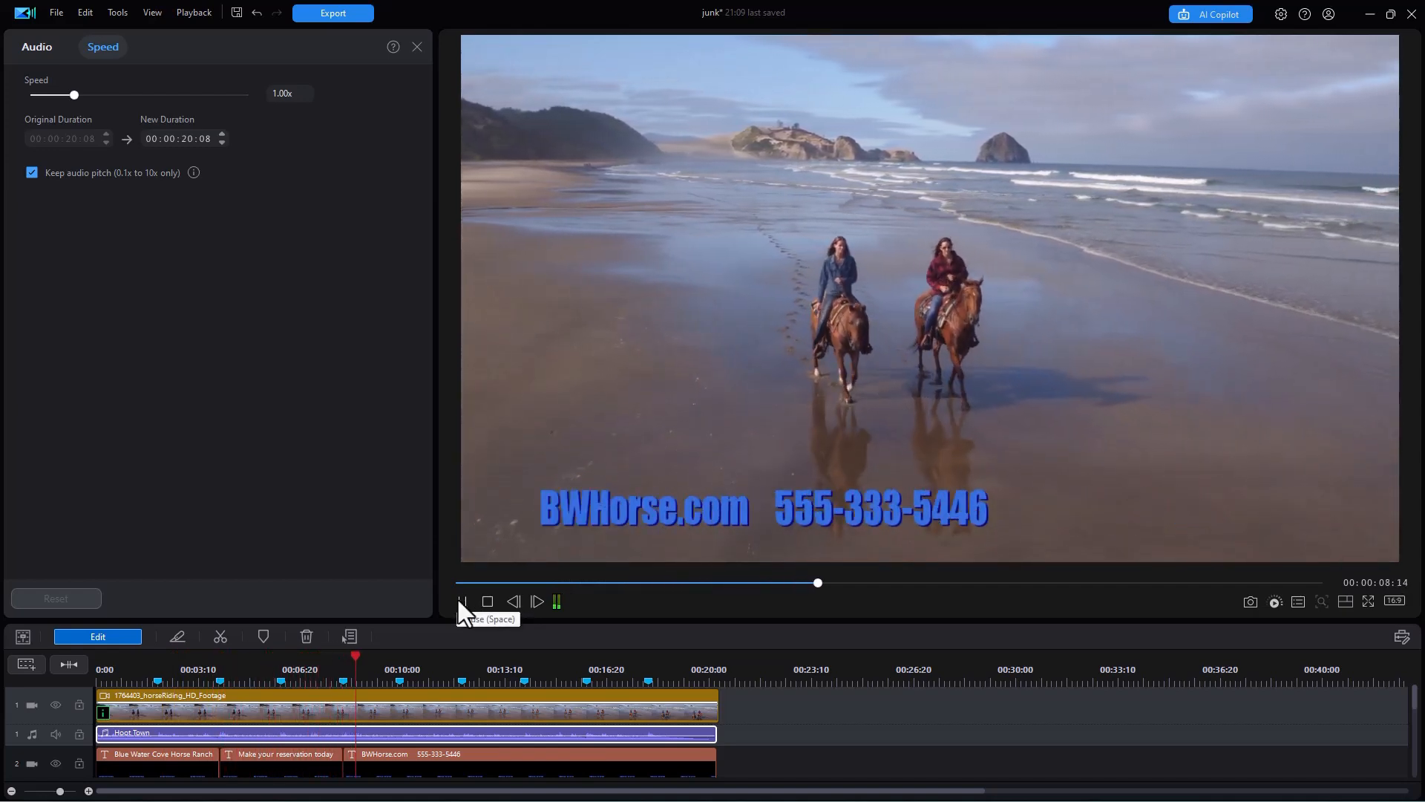
{"action": "left_click", "coordinate": [462, 600]}
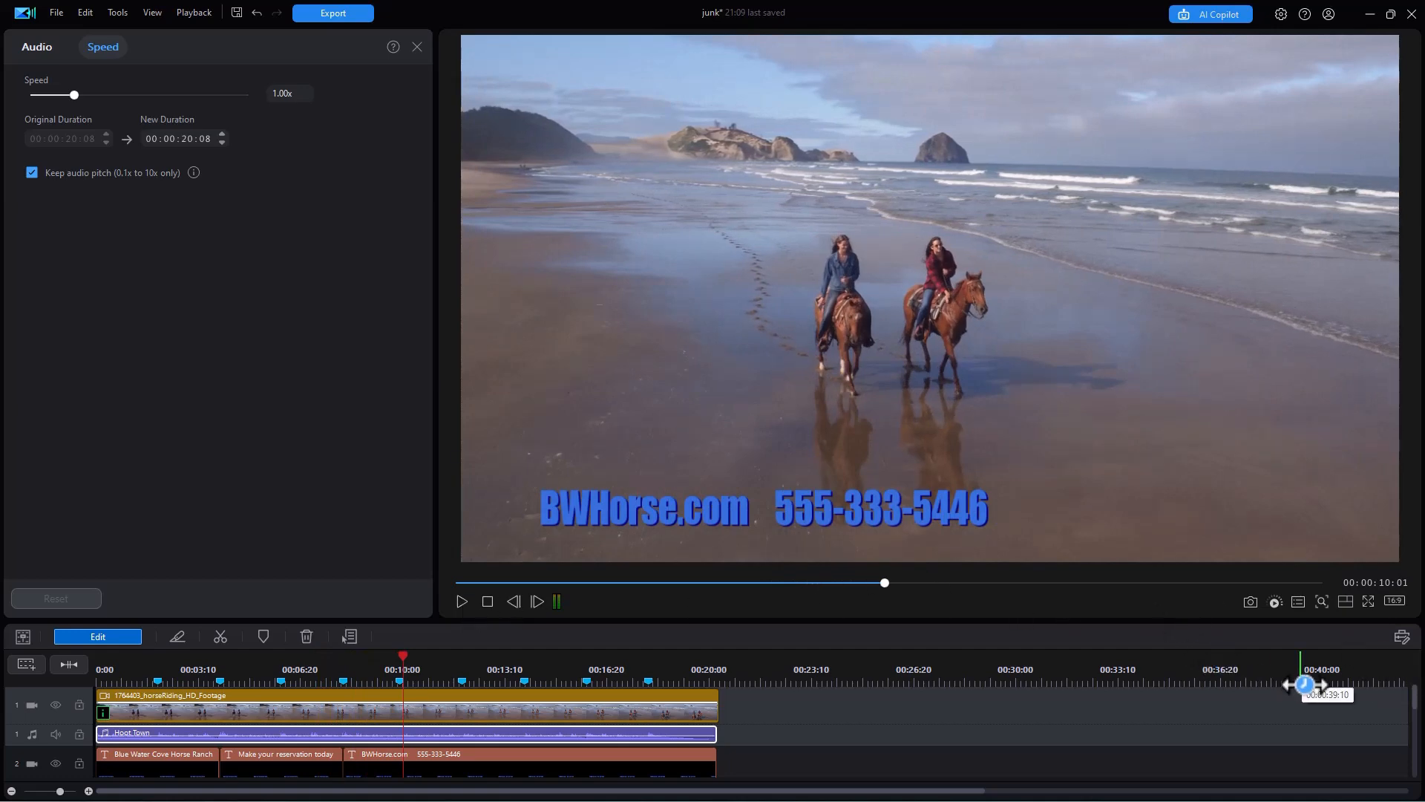
- Select all three title segments and move them down together from video track 2 to video track 3
{"action": "scroll", "coordinate": [1358, 725], "scroll_direction": "down", "scroll_amount": 1}
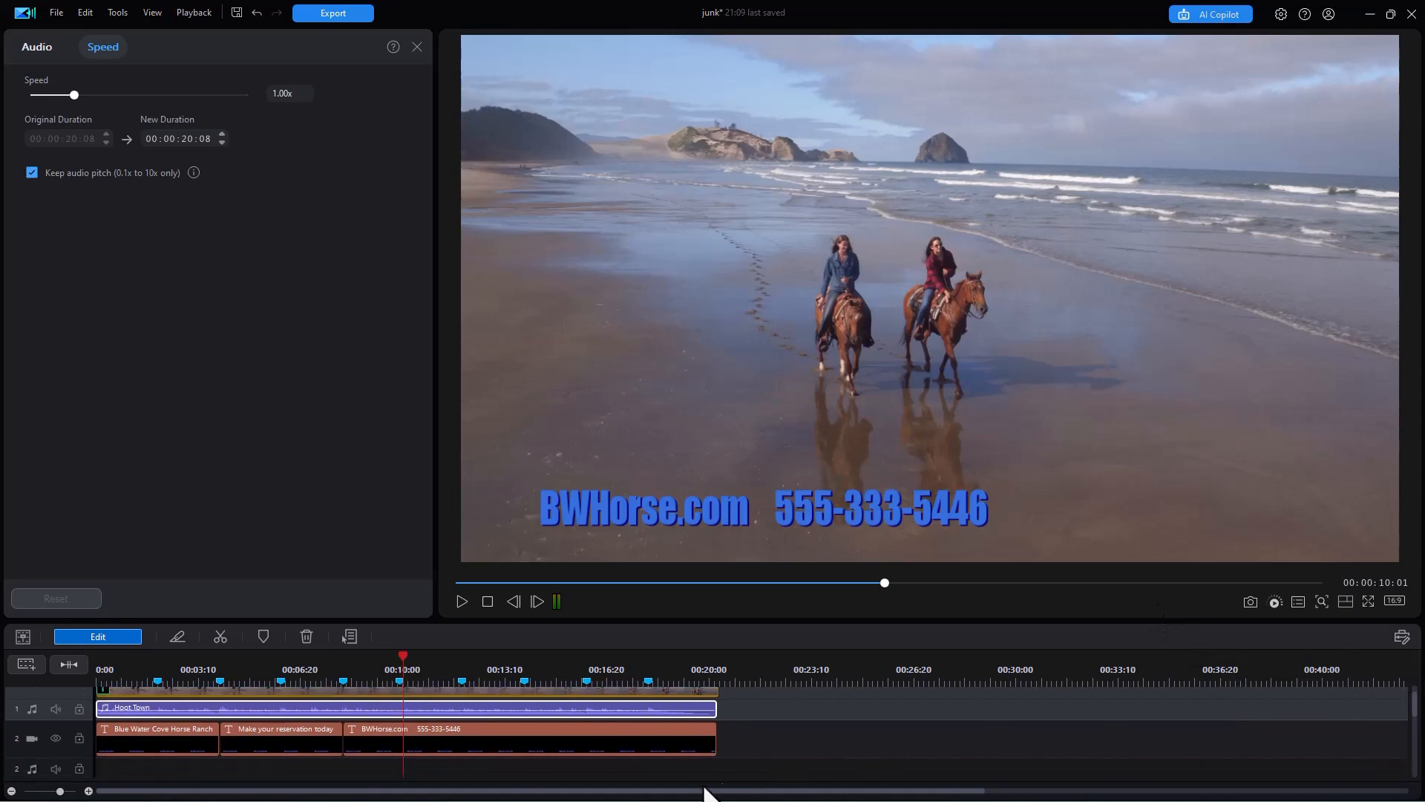
{"action": "left_click_drag", "start_coordinate": [667, 755], "coordinate": [148, 741]}
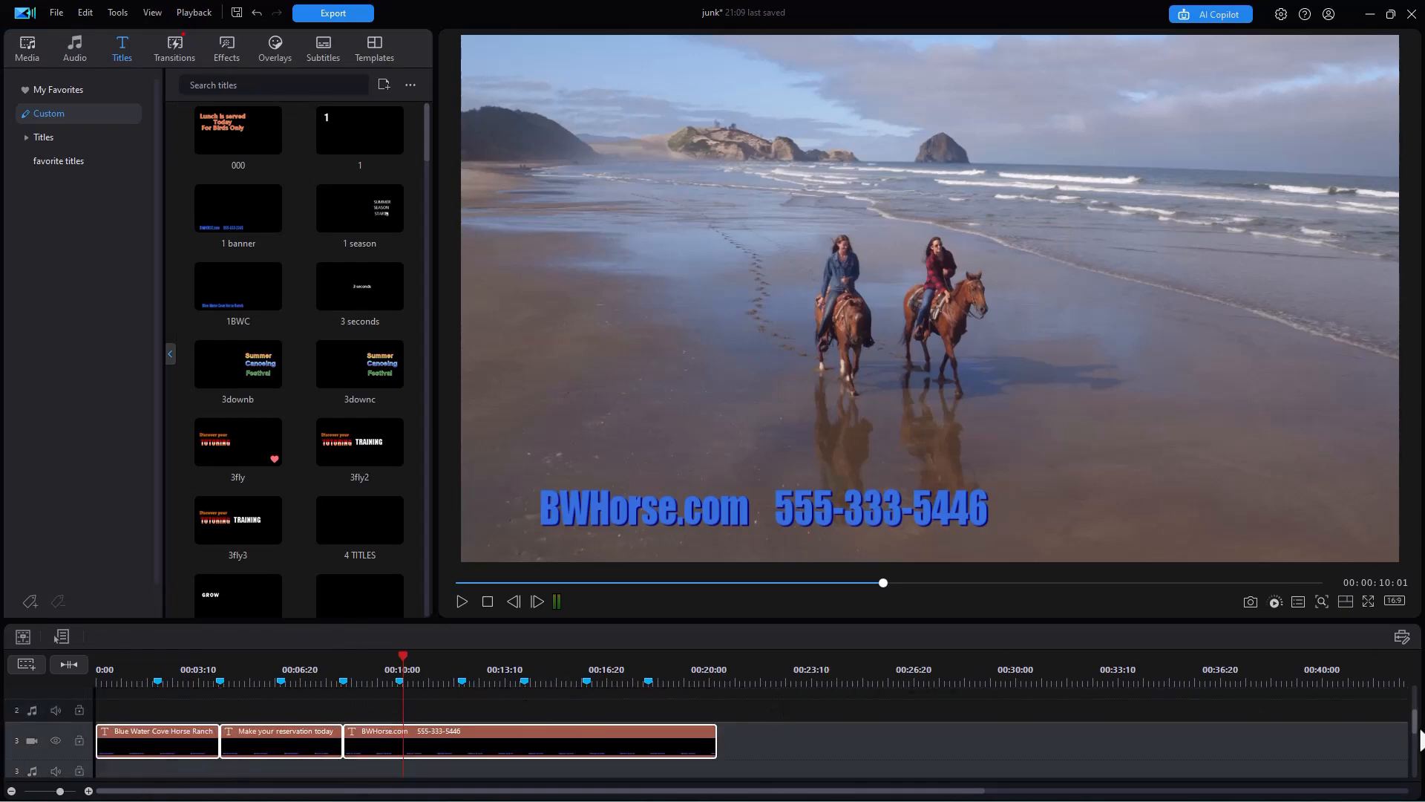
{"action": "left_click_drag", "start_coordinate": [1418, 734], "coordinate": [1412, 712]}
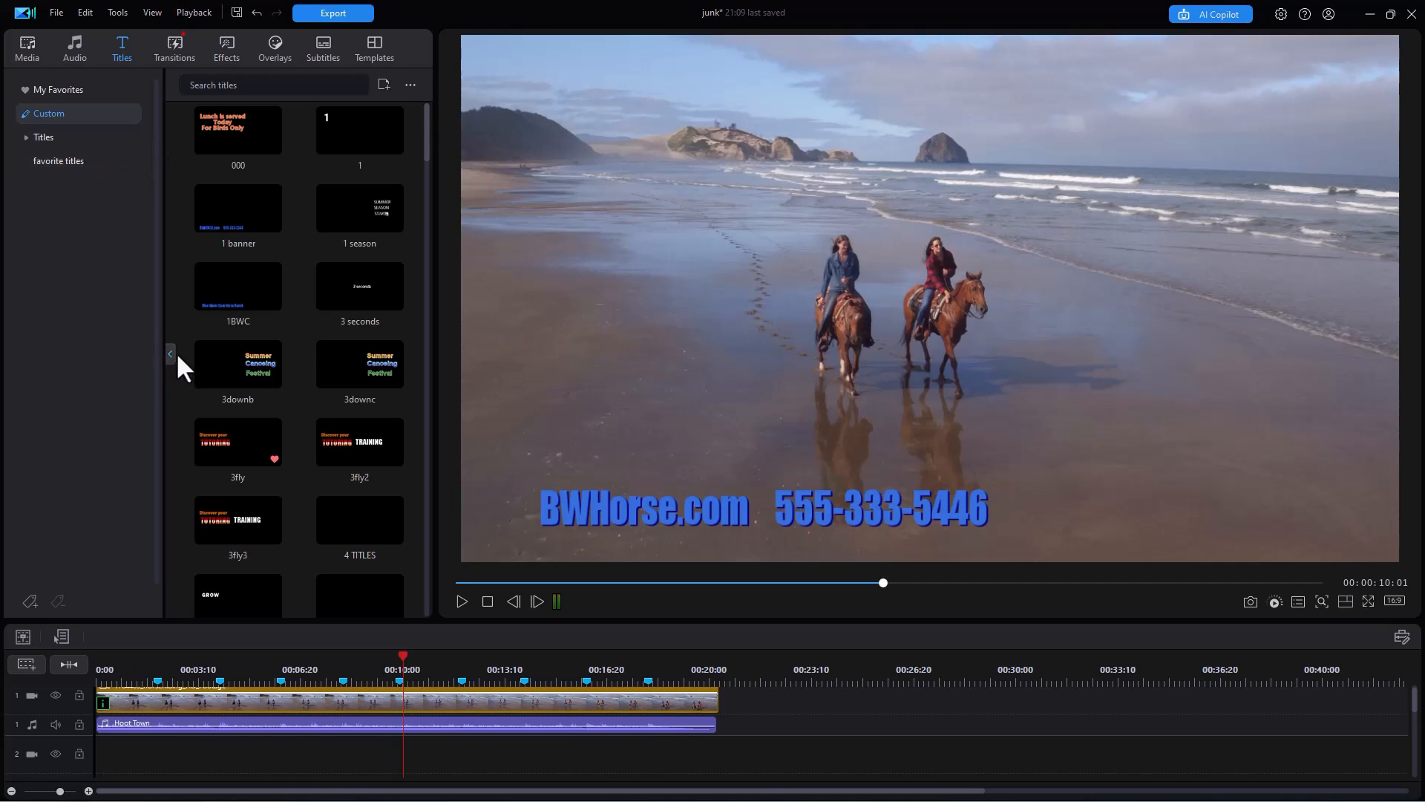
- Add a white solid color board at the start of video track 2 and extend it to the end of the Hoot Town clip
{"action": "left_click", "coordinate": [24, 47]}
{"action": "left_click", "coordinate": [9, 350]}
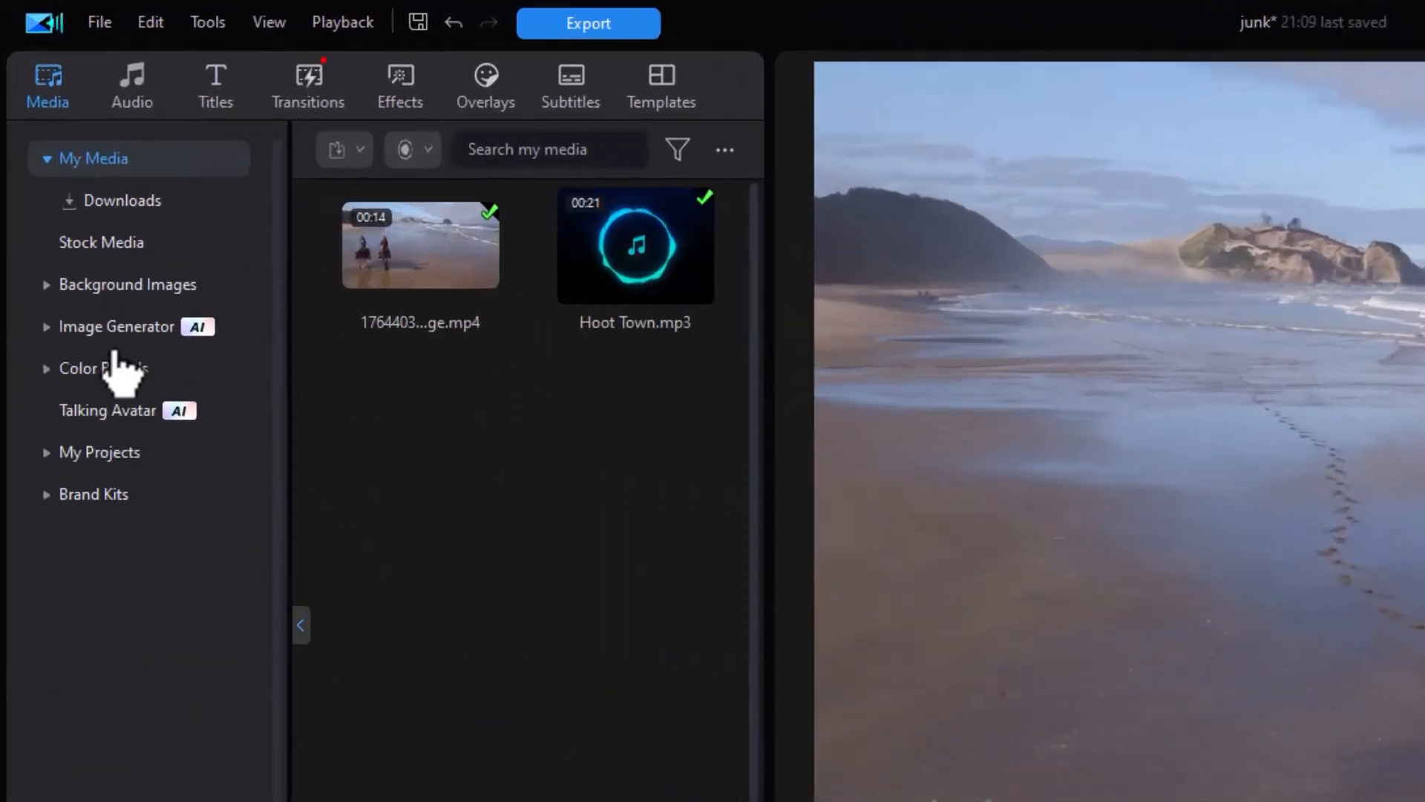
{"action": "left_click", "coordinate": [65, 208]}
{"action": "left_click", "coordinate": [148, 491]}
{"action": "left_click", "coordinate": [853, 572]}
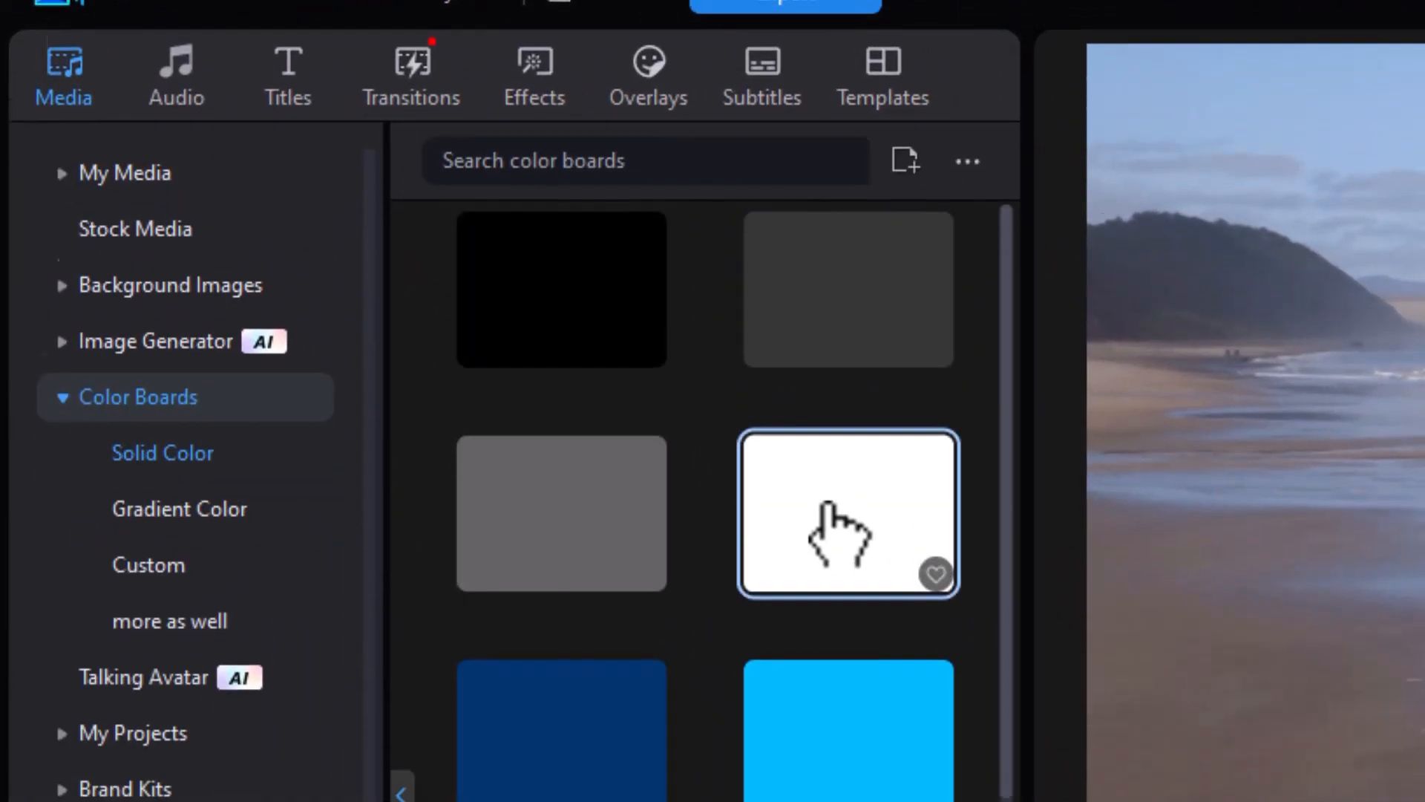
{"action": "left_click_drag", "start_coordinate": [826, 505], "coordinate": [245, 709]}
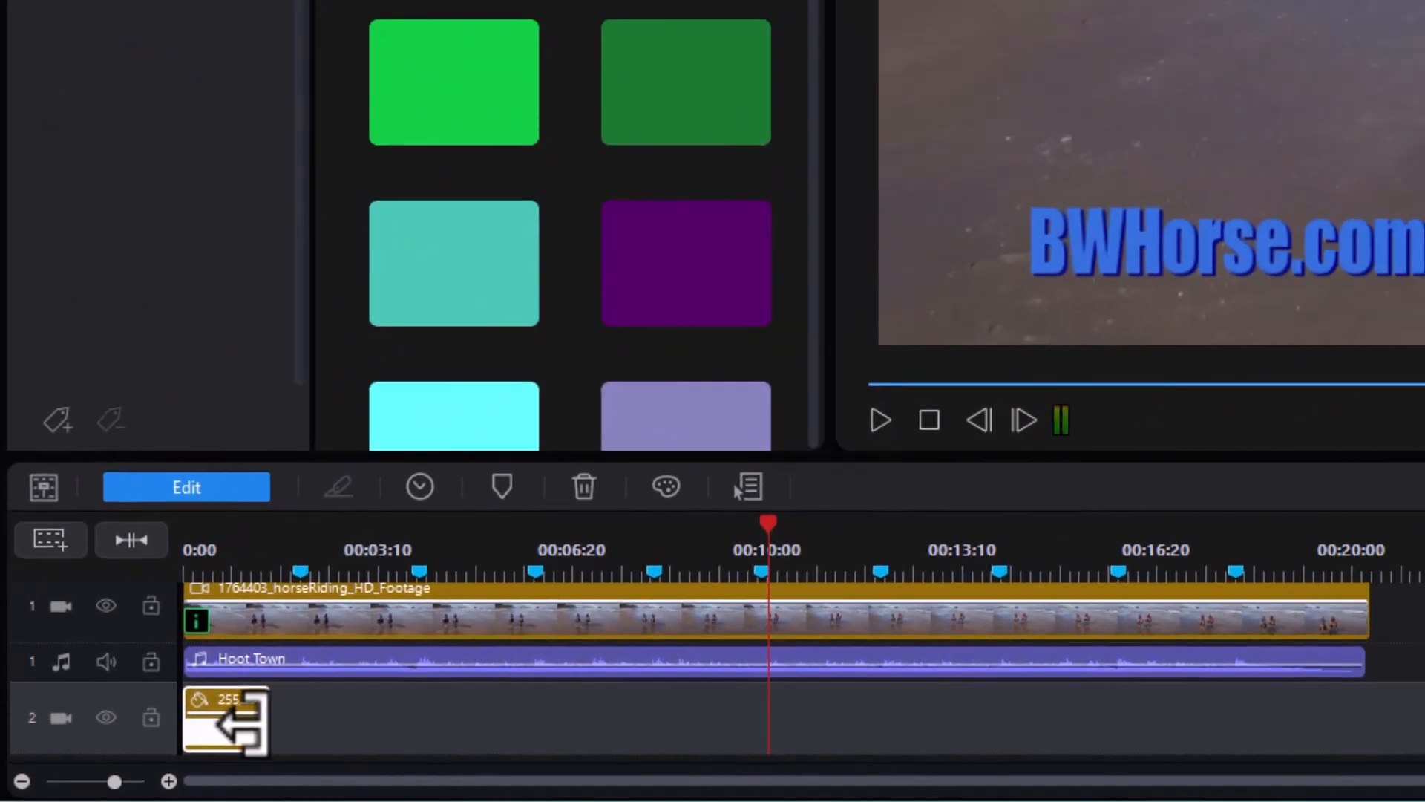
{"action": "left_click_drag", "start_coordinate": [290, 714], "coordinate": [1424, 674]}
{"action": "left_click_drag", "start_coordinate": [1340, 685], "coordinate": [1342, 685]}
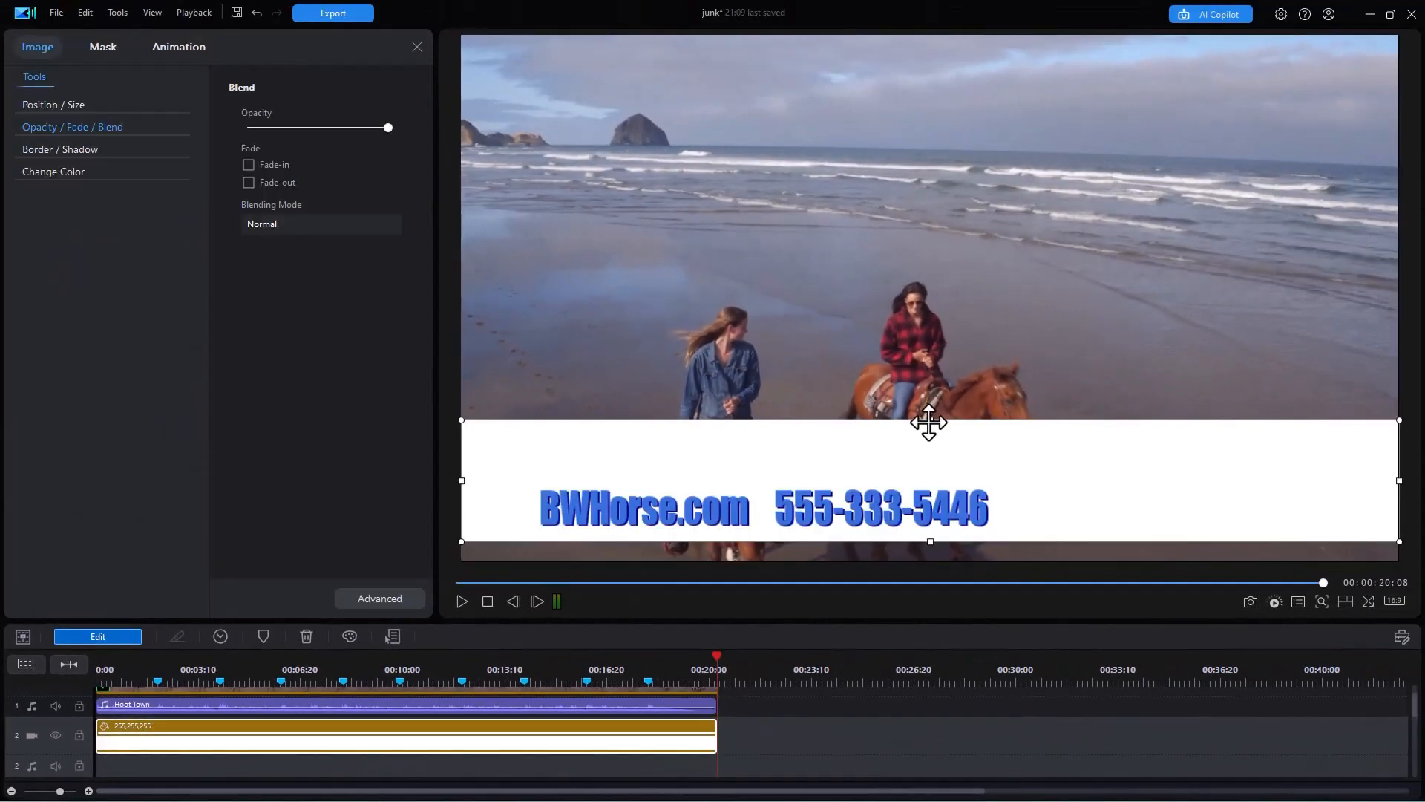
- Shrink the white color board into a thin full-width banner behind the title text and lower its opacity to about half
{"action": "left_click_drag", "start_coordinate": [930, 423], "coordinate": [922, 483]}
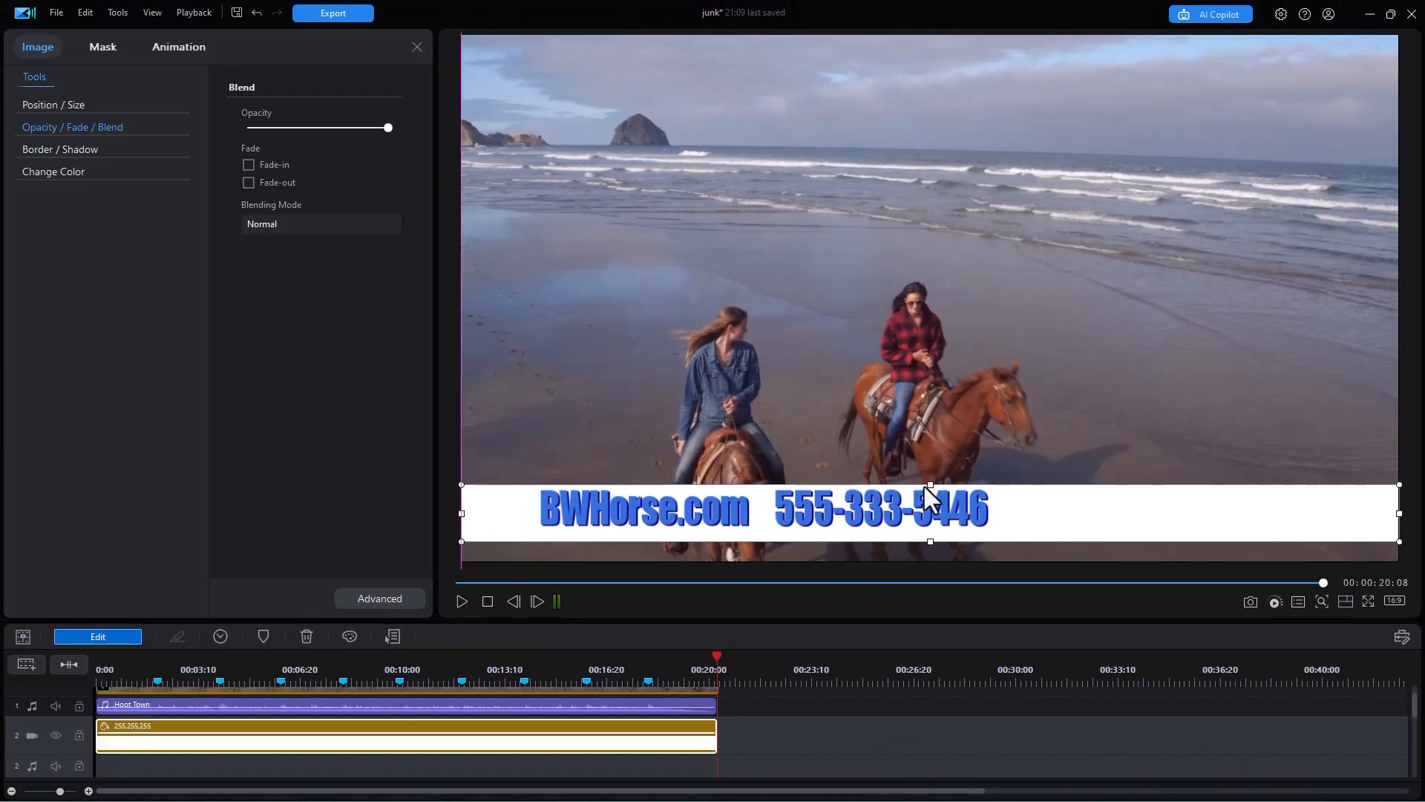
{"action": "left_click_drag", "start_coordinate": [930, 541], "coordinate": [928, 533]}
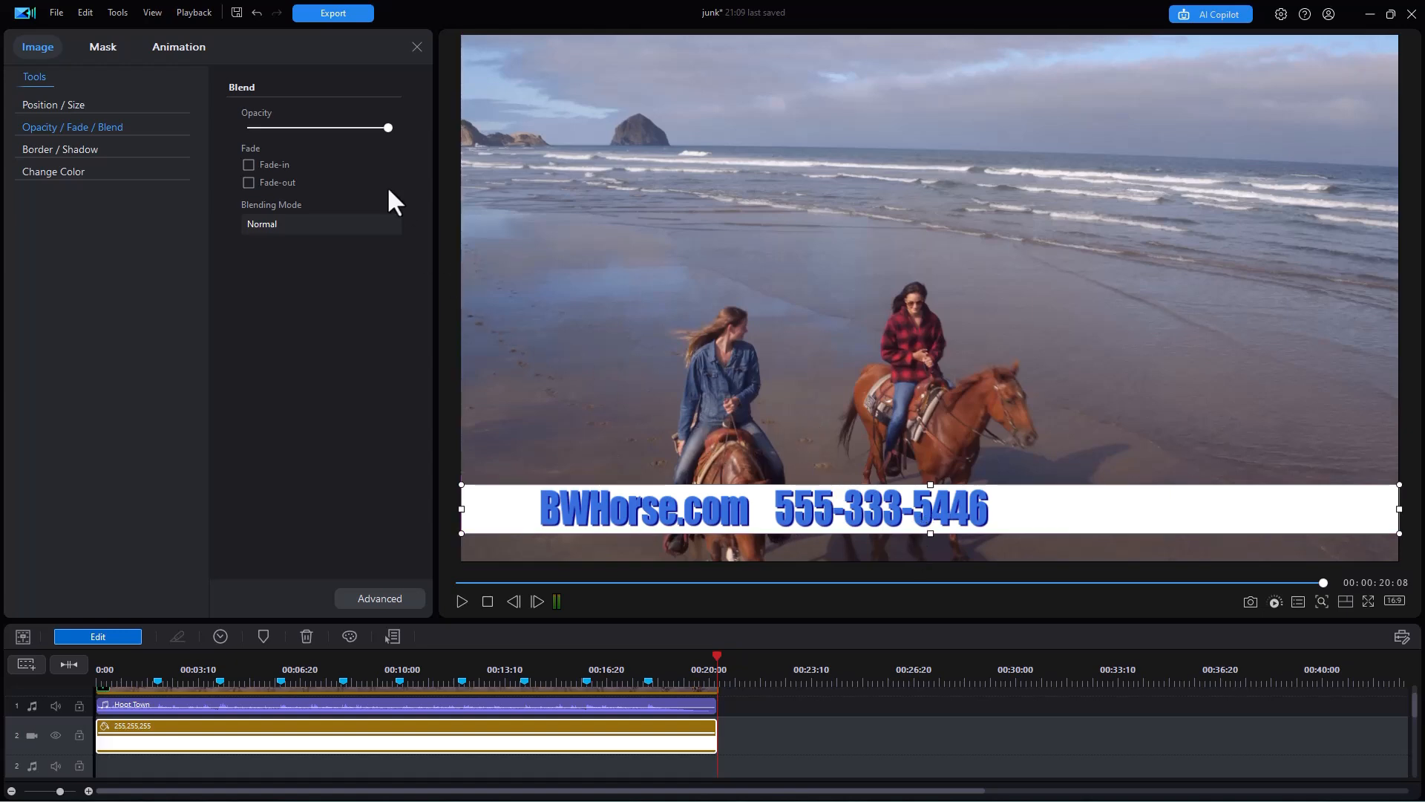
{"action": "left_click_drag", "start_coordinate": [388, 128], "coordinate": [322, 148]}
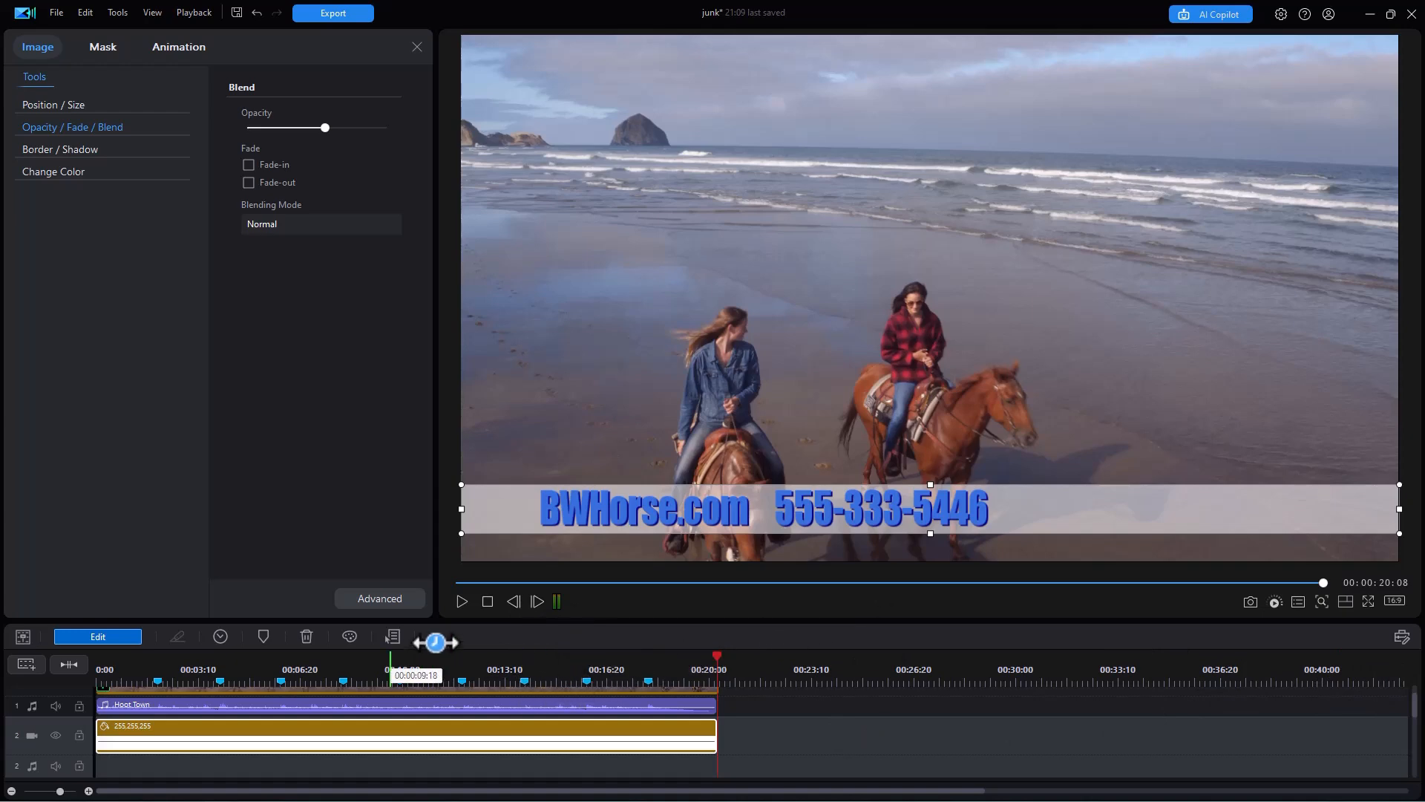
- Add the favorite blue pattern background image to video track 4 at the sixth marker, 00:00:11:28, and extend it to the project's end
{"action": "left_click_drag", "start_coordinate": [470, 662], "coordinate": [461, 661]}
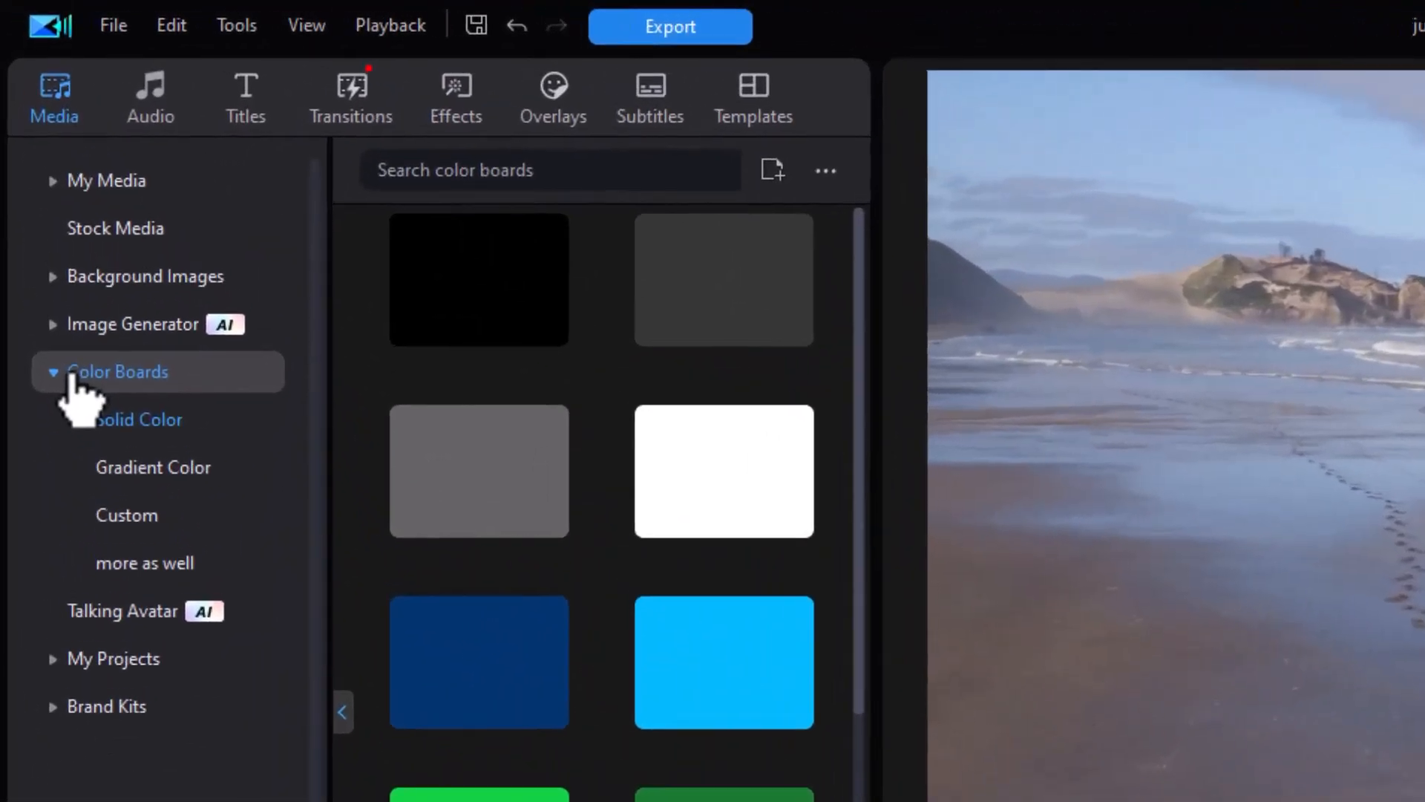
{"action": "left_click", "coordinate": [71, 377]}
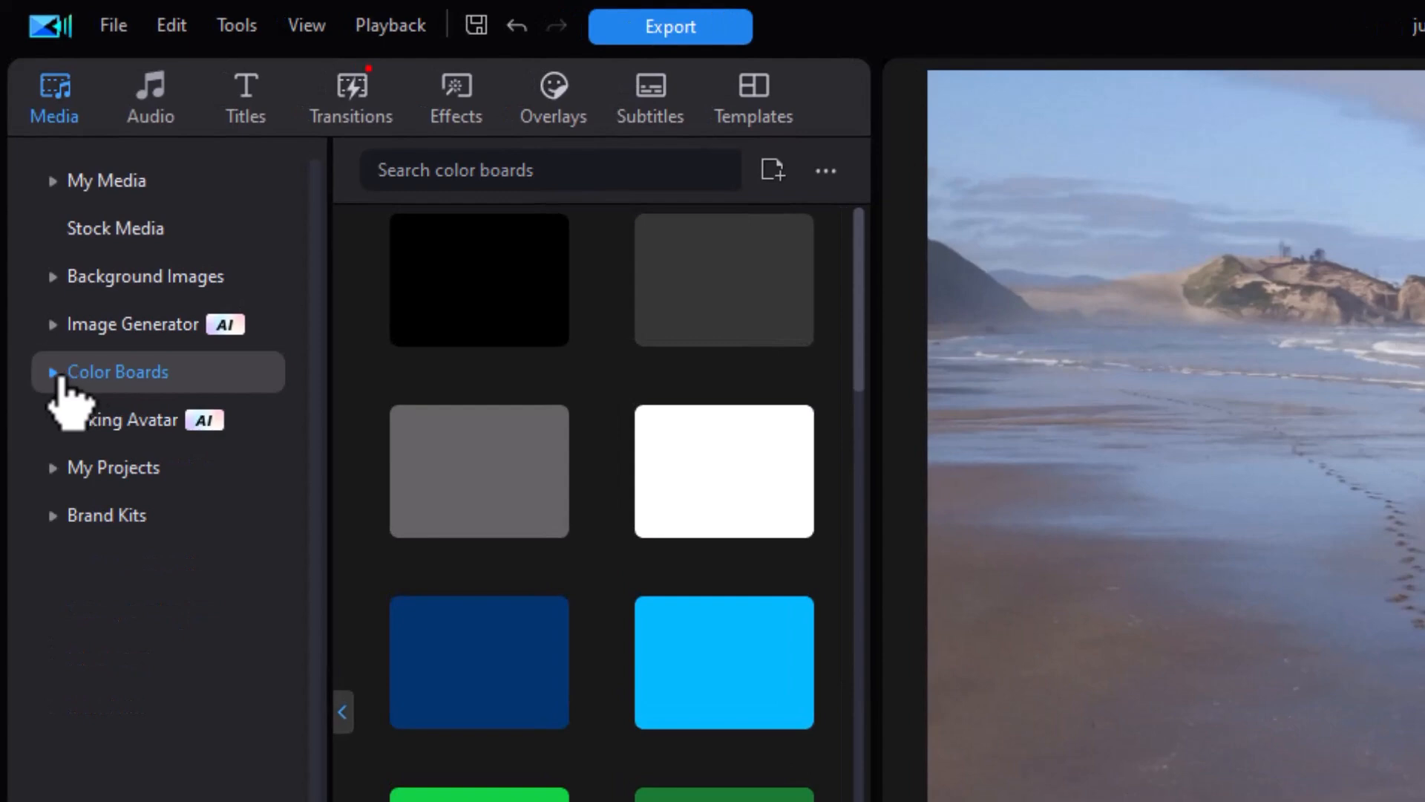
{"action": "left_click", "coordinate": [132, 285]}
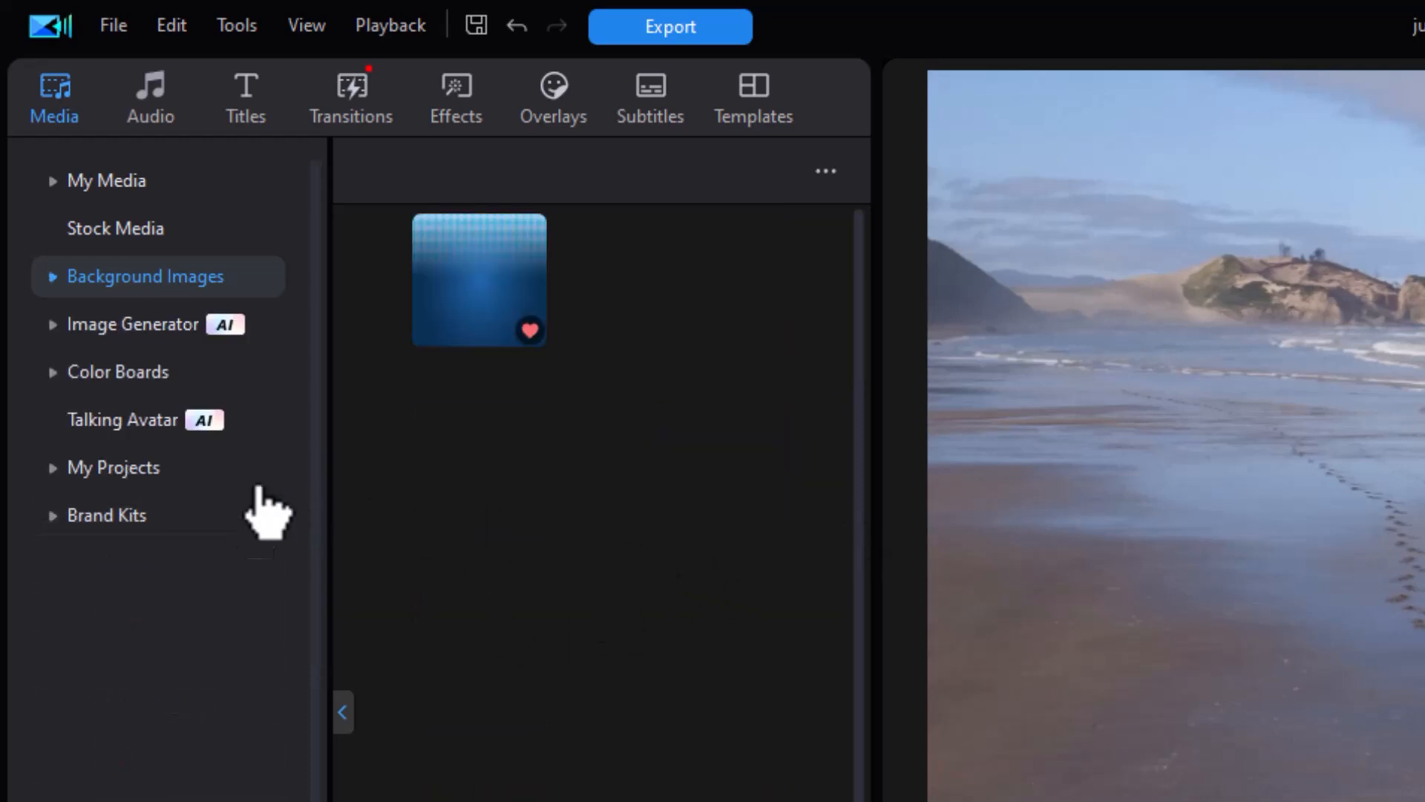
{"action": "left_click", "coordinate": [98, 290]}
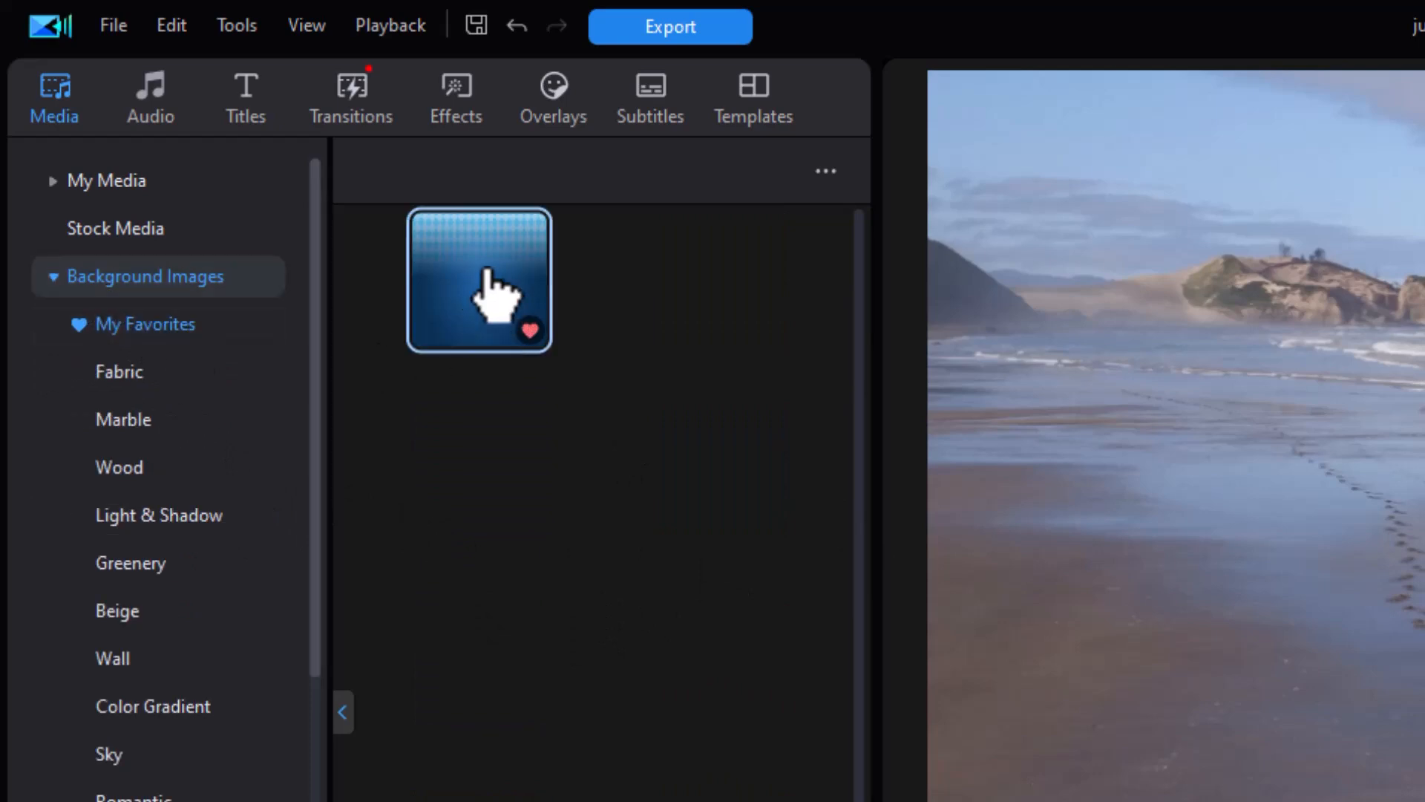
{"action": "left_click_drag", "start_coordinate": [487, 270], "coordinate": [475, 764]}
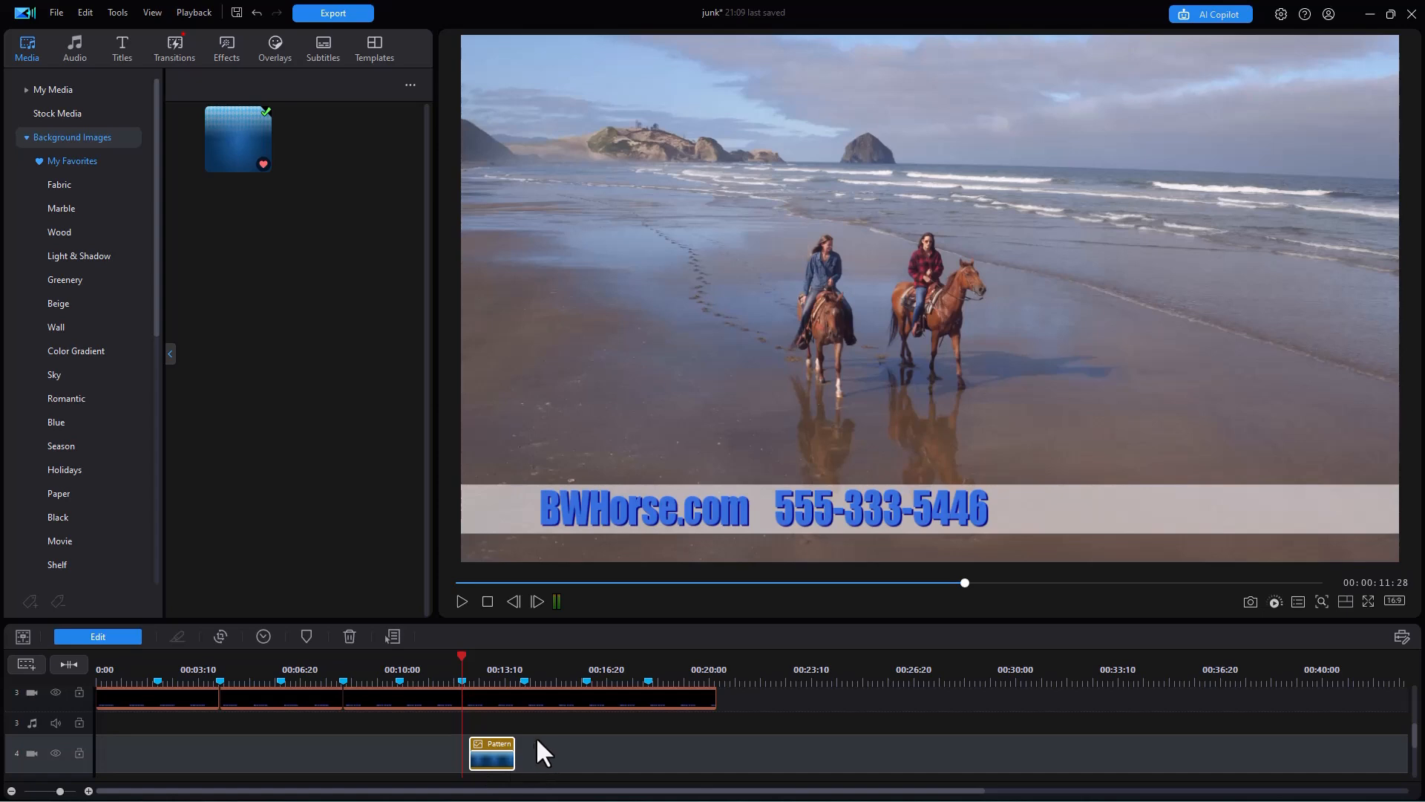
{"action": "left_click_drag", "start_coordinate": [646, 756], "coordinate": [705, 774]}
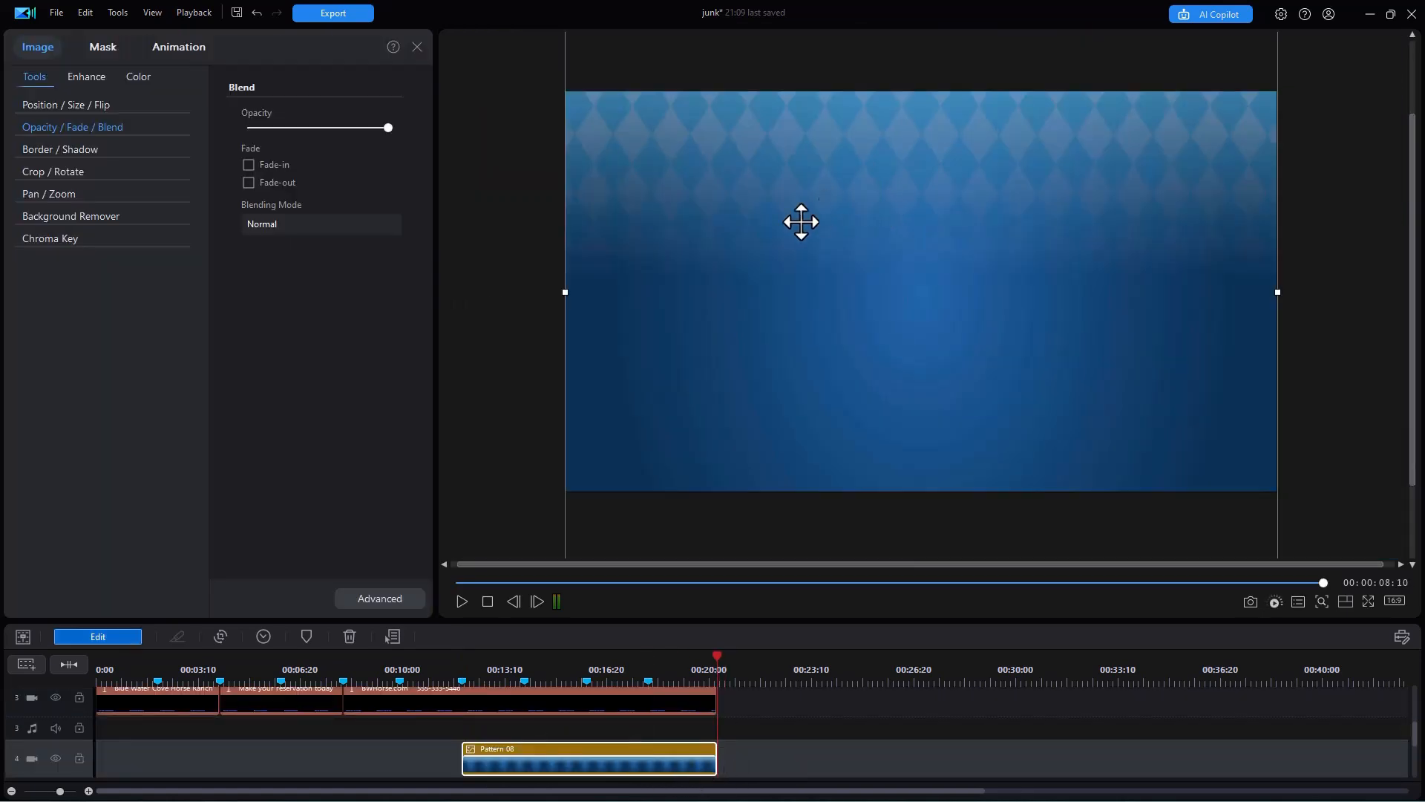
- Slide the blue pattern image off the frame's right edge and add a position keyframe for it in advanced overlay editing
{"action": "left_click_drag", "start_coordinate": [674, 313], "coordinate": [1394, 309]}
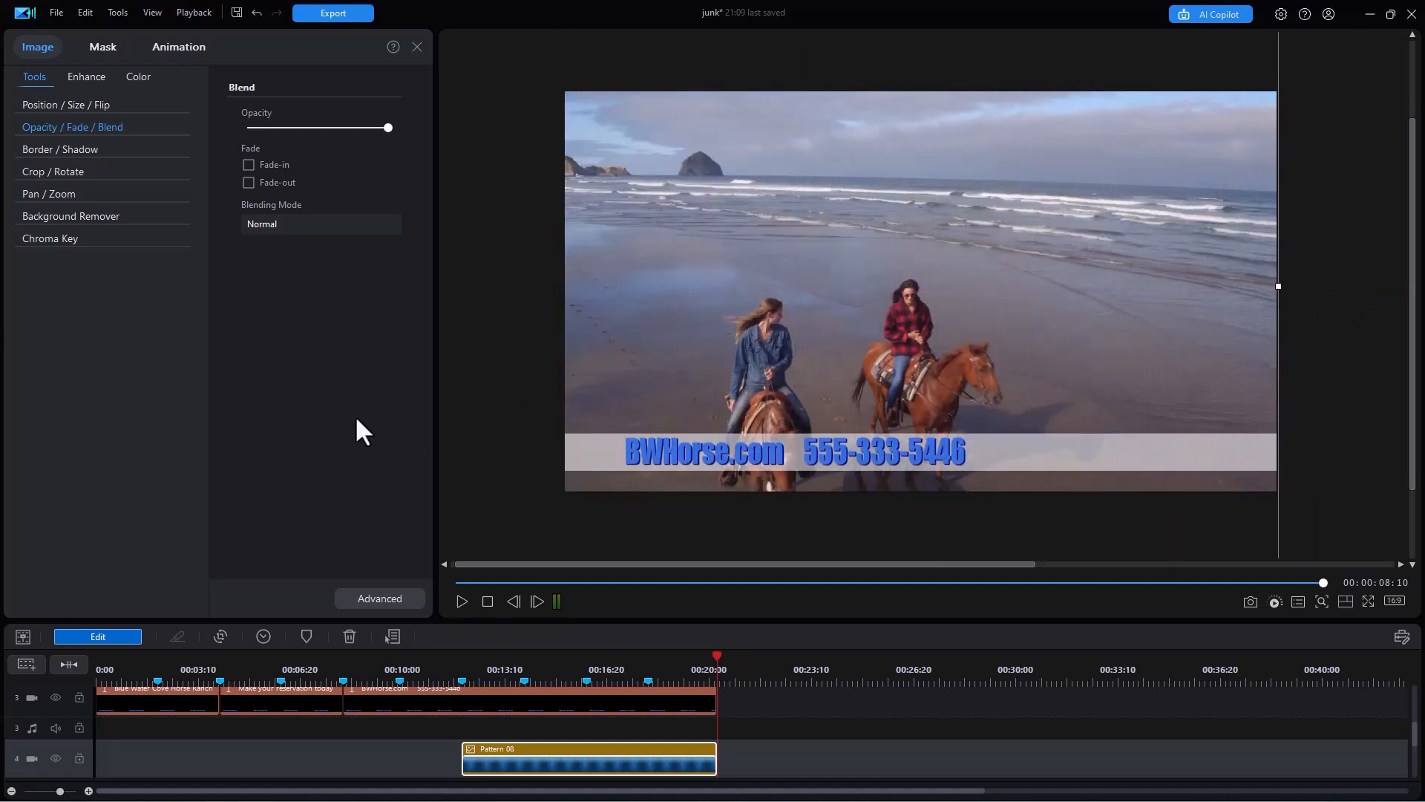
{"action": "left_click", "coordinate": [369, 596]}
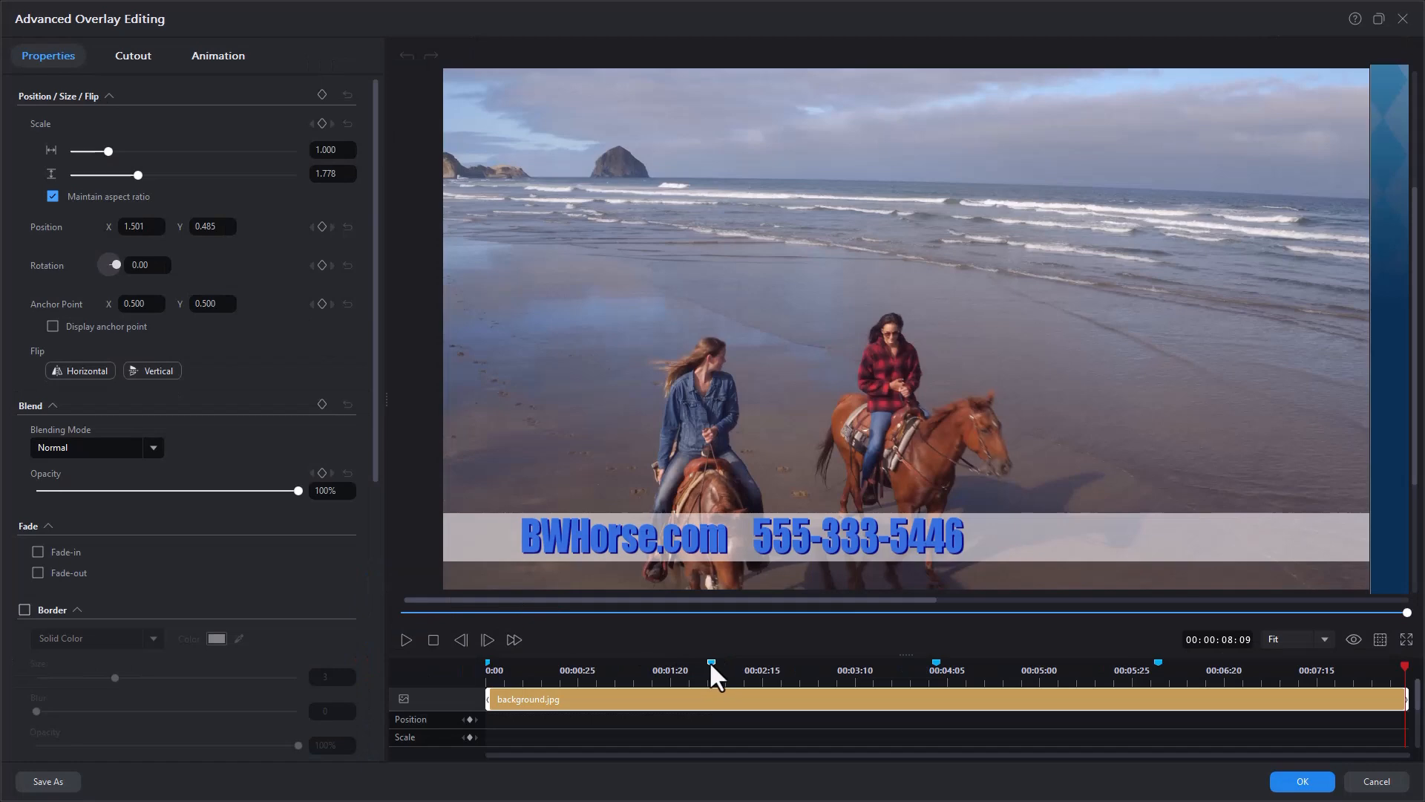
{"action": "left_click", "coordinate": [470, 719]}
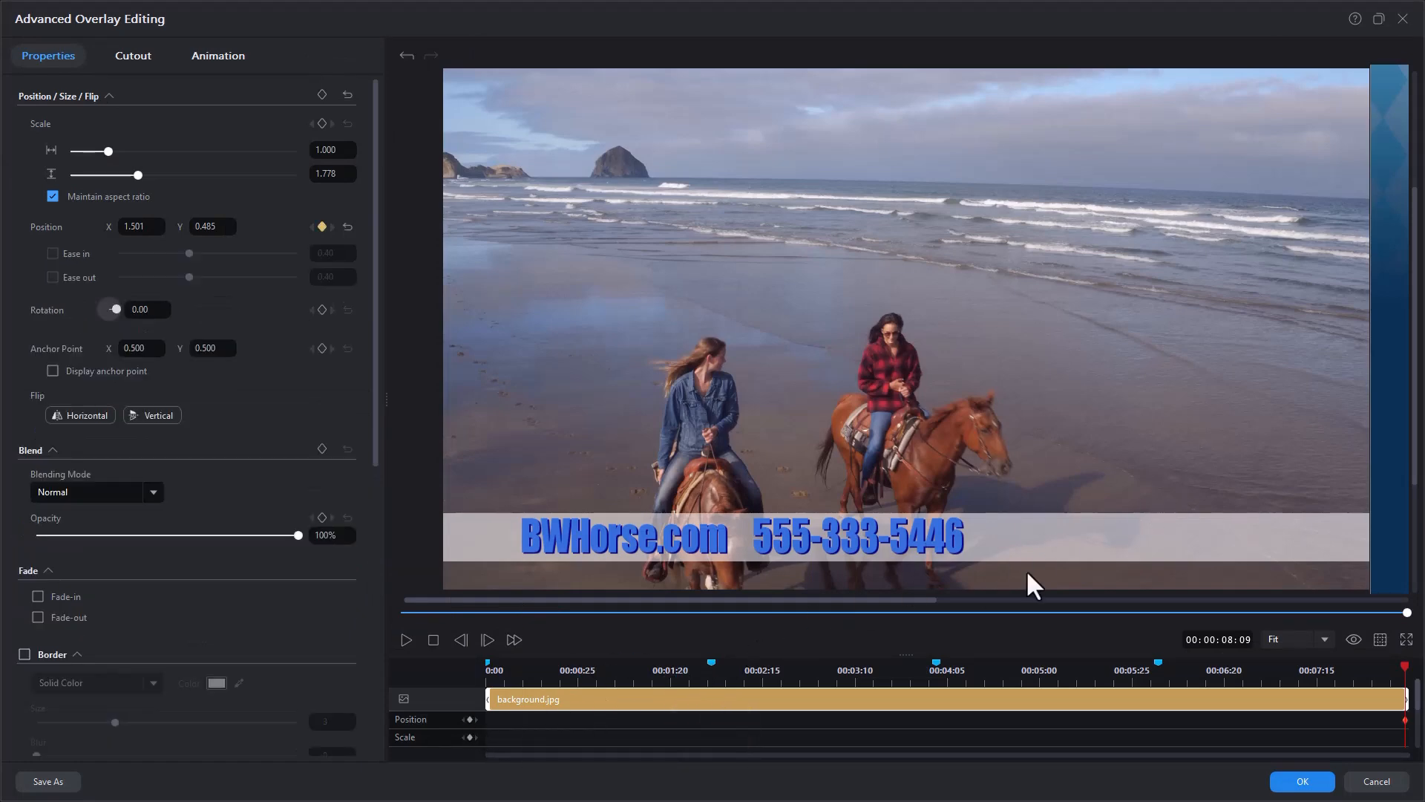
- At the clip marker at 00:00:02:01, slide the pattern image in over the frame's right side and give it a white border
{"action": "left_click", "coordinate": [712, 669]}
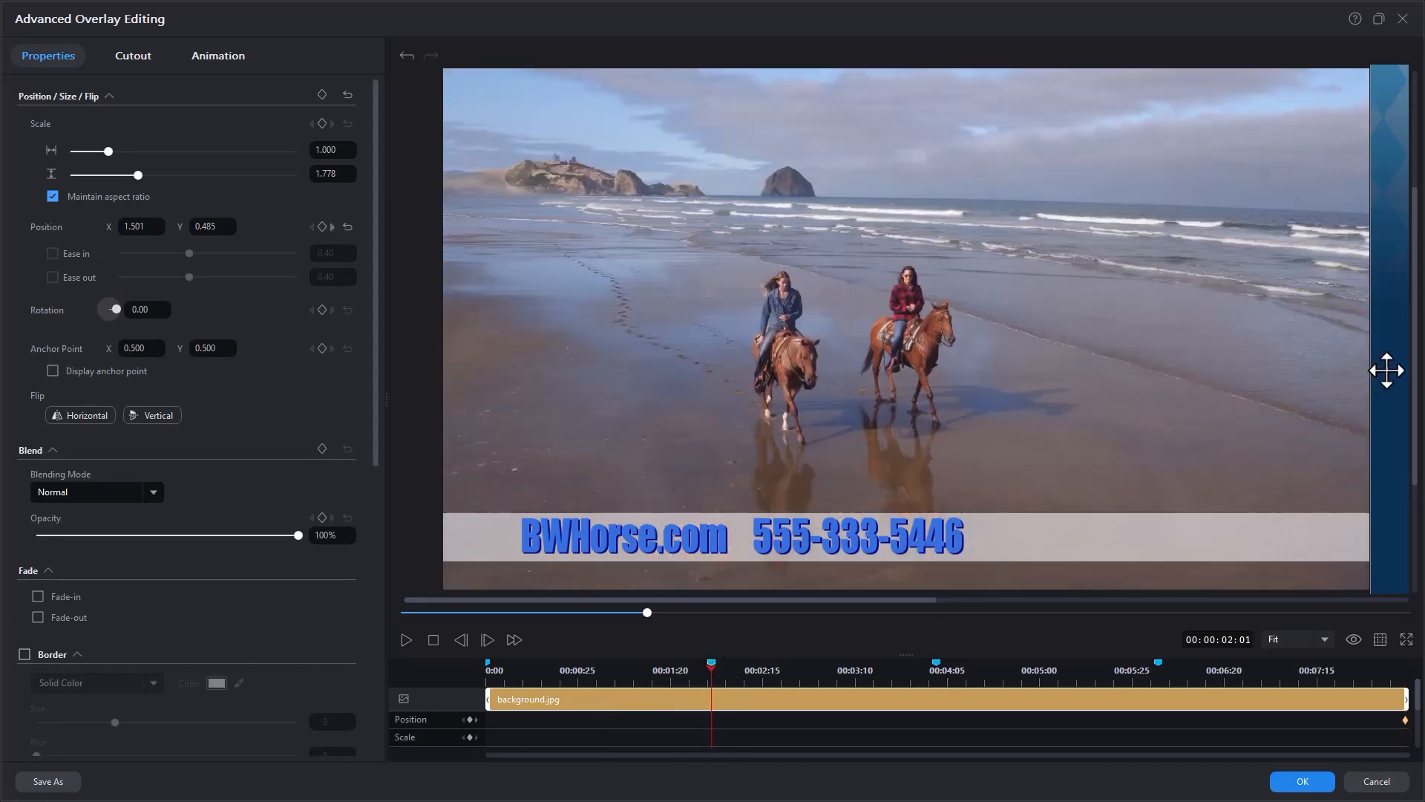
{"action": "left_click_drag", "start_coordinate": [1384, 371], "coordinate": [1003, 421]}
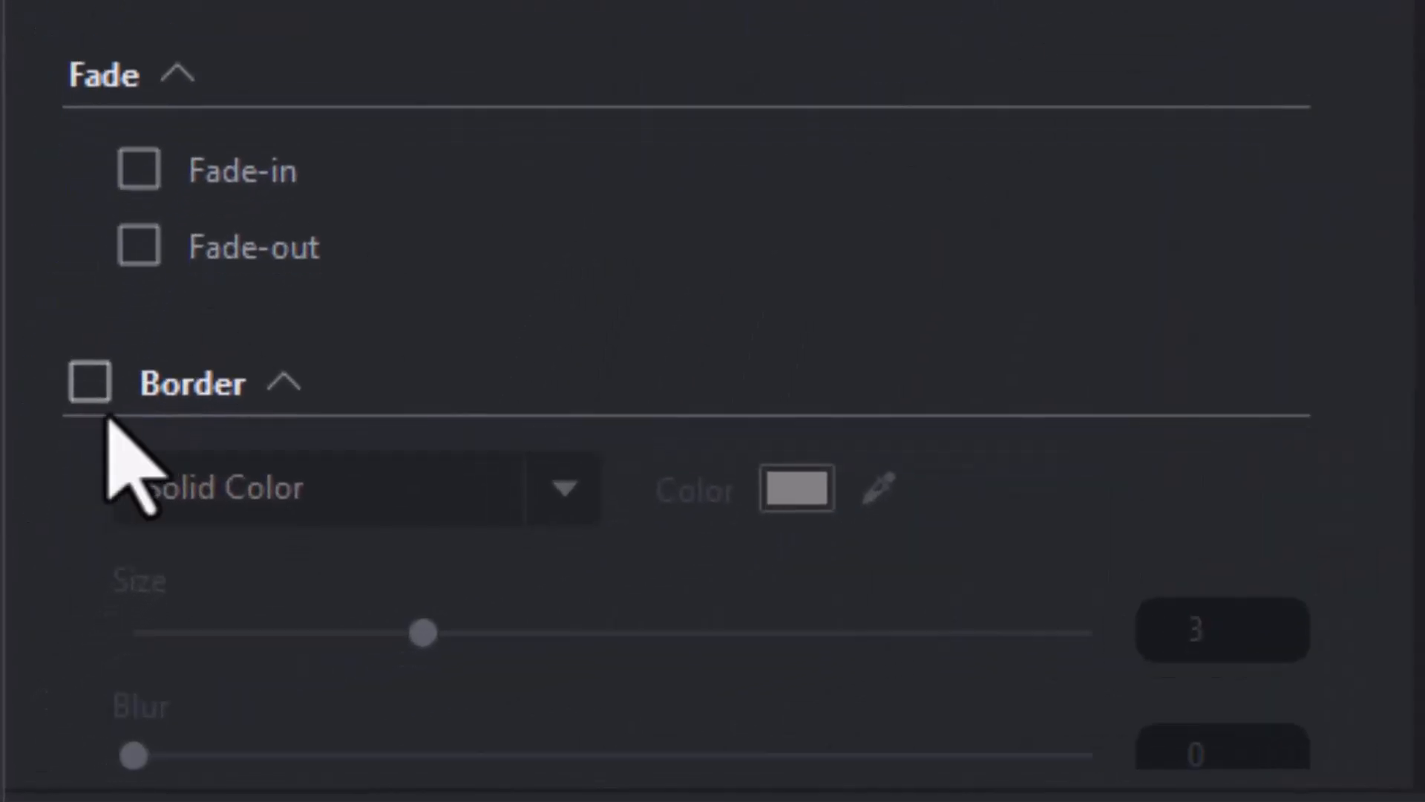
{"action": "left_click", "coordinate": [90, 395]}
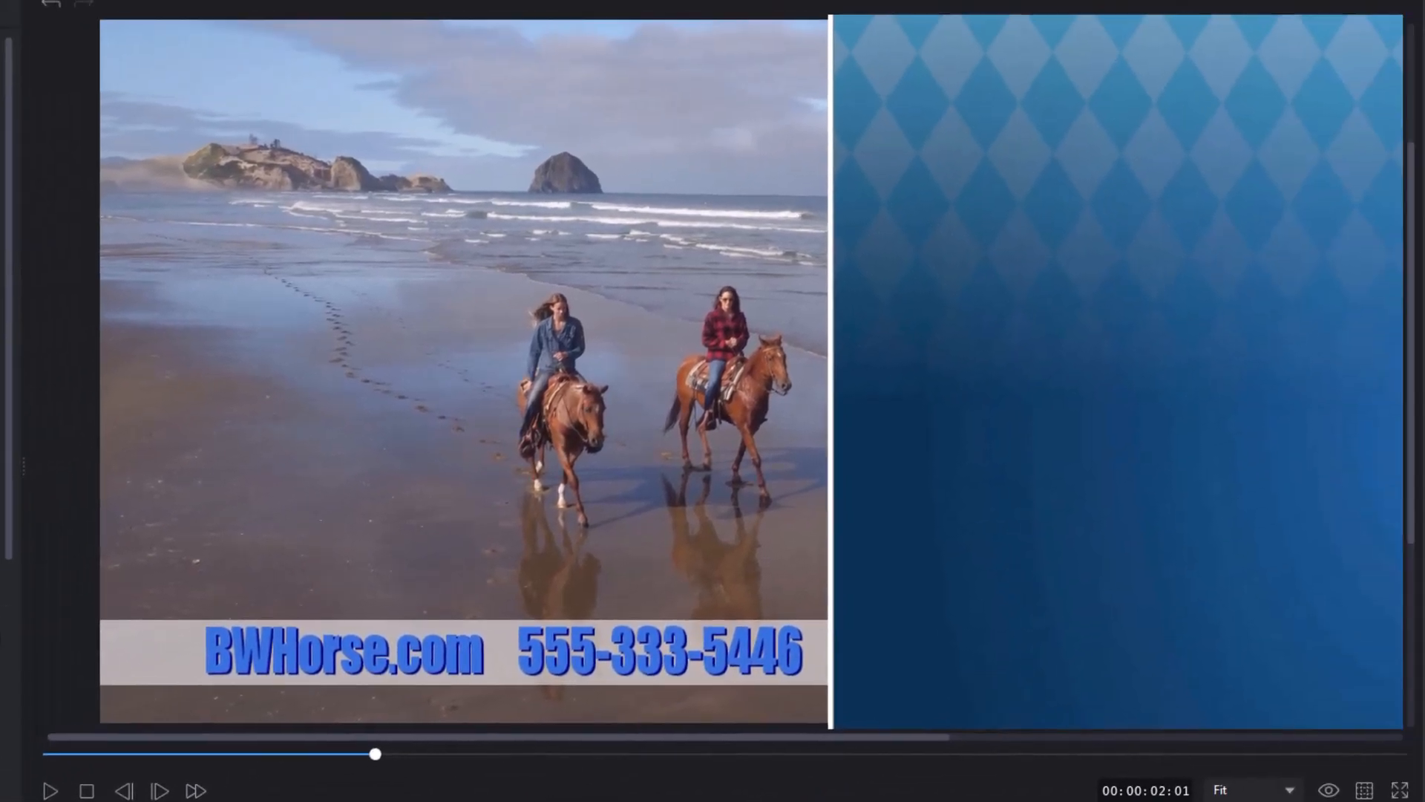
- Preview the pattern image's slide-in from the clip's start and apply the advanced overlay edits
{"action": "left_click_drag", "start_coordinate": [375, 753], "coordinate": [42, 754]}
{"action": "left_click", "coordinate": [47, 791]}
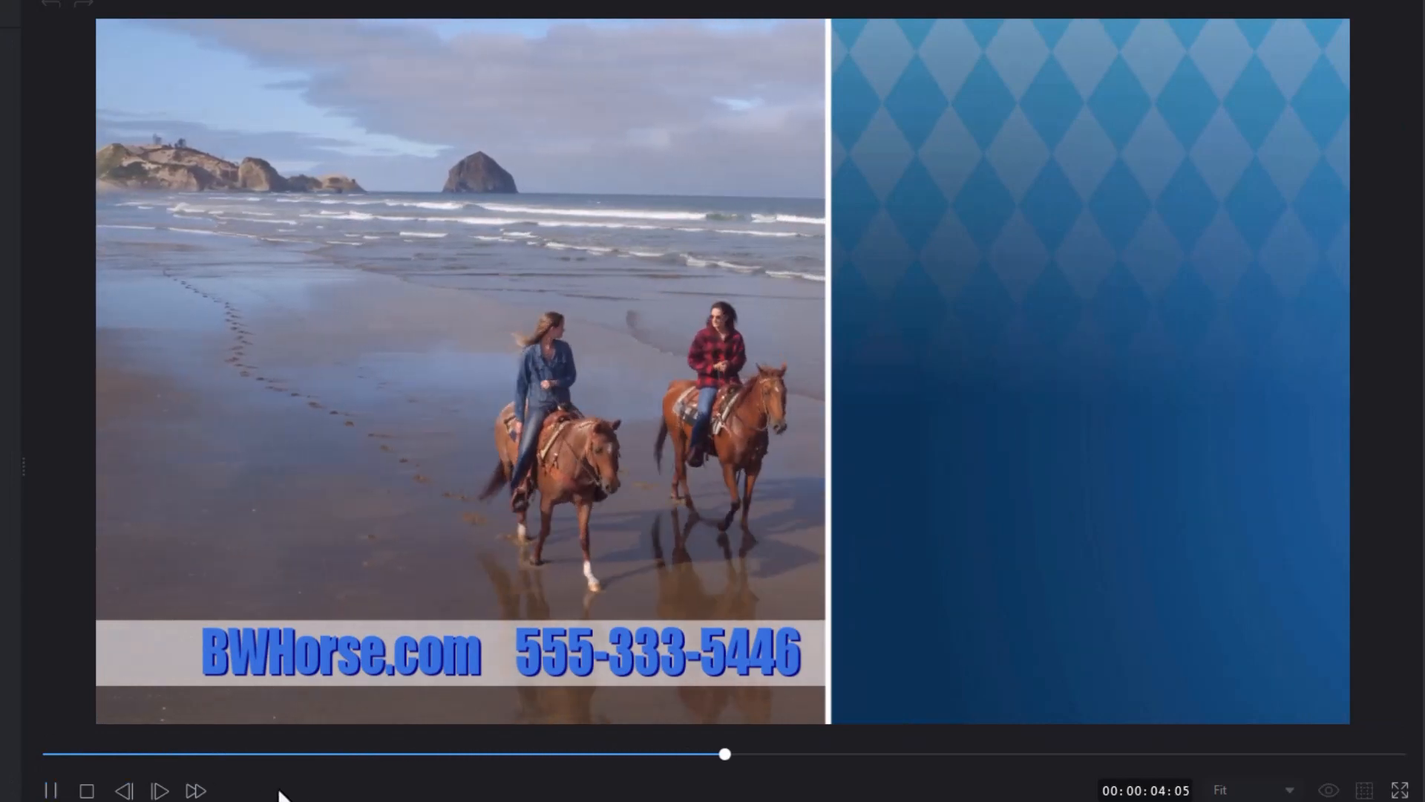
{"action": "key", "text": "space"}
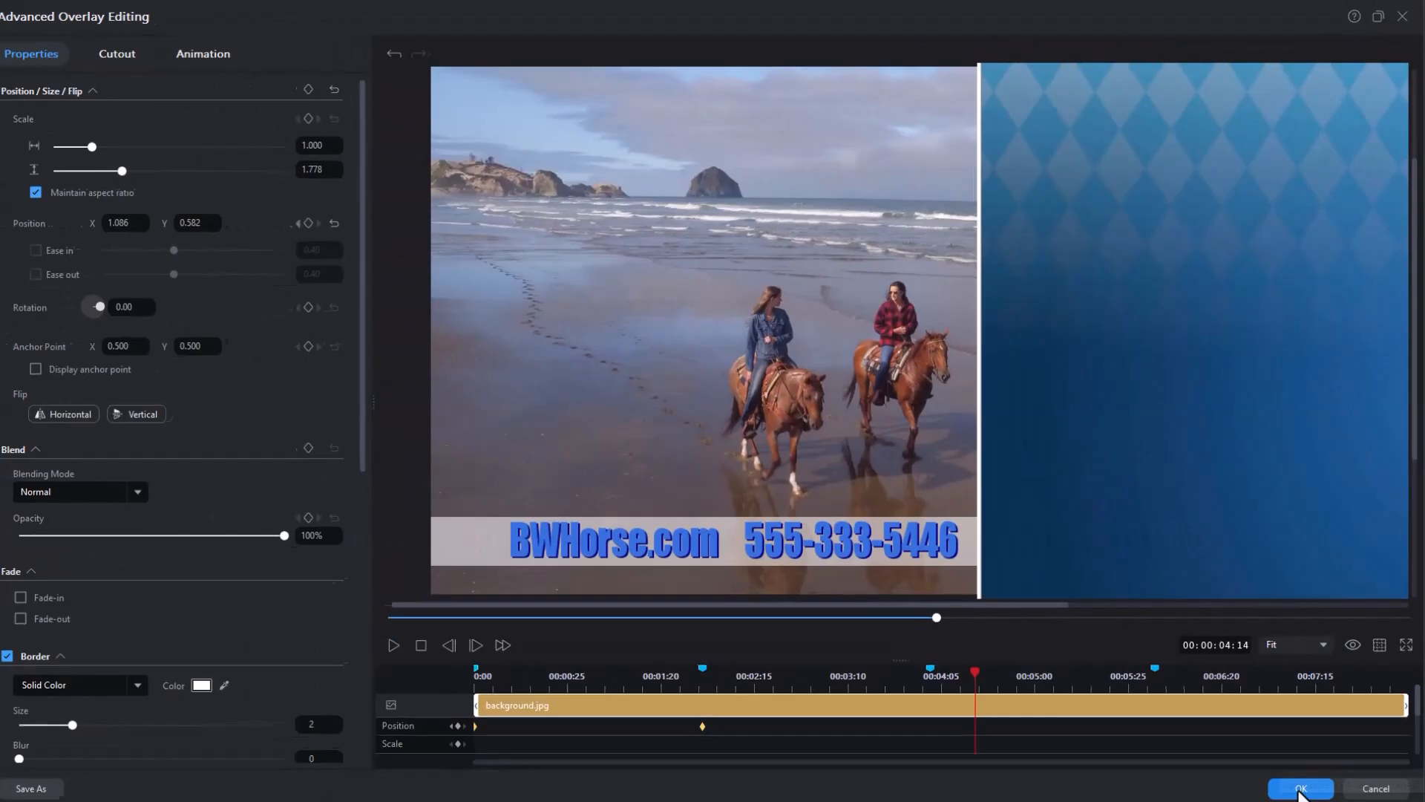
{"action": "left_click", "coordinate": [1293, 782]}
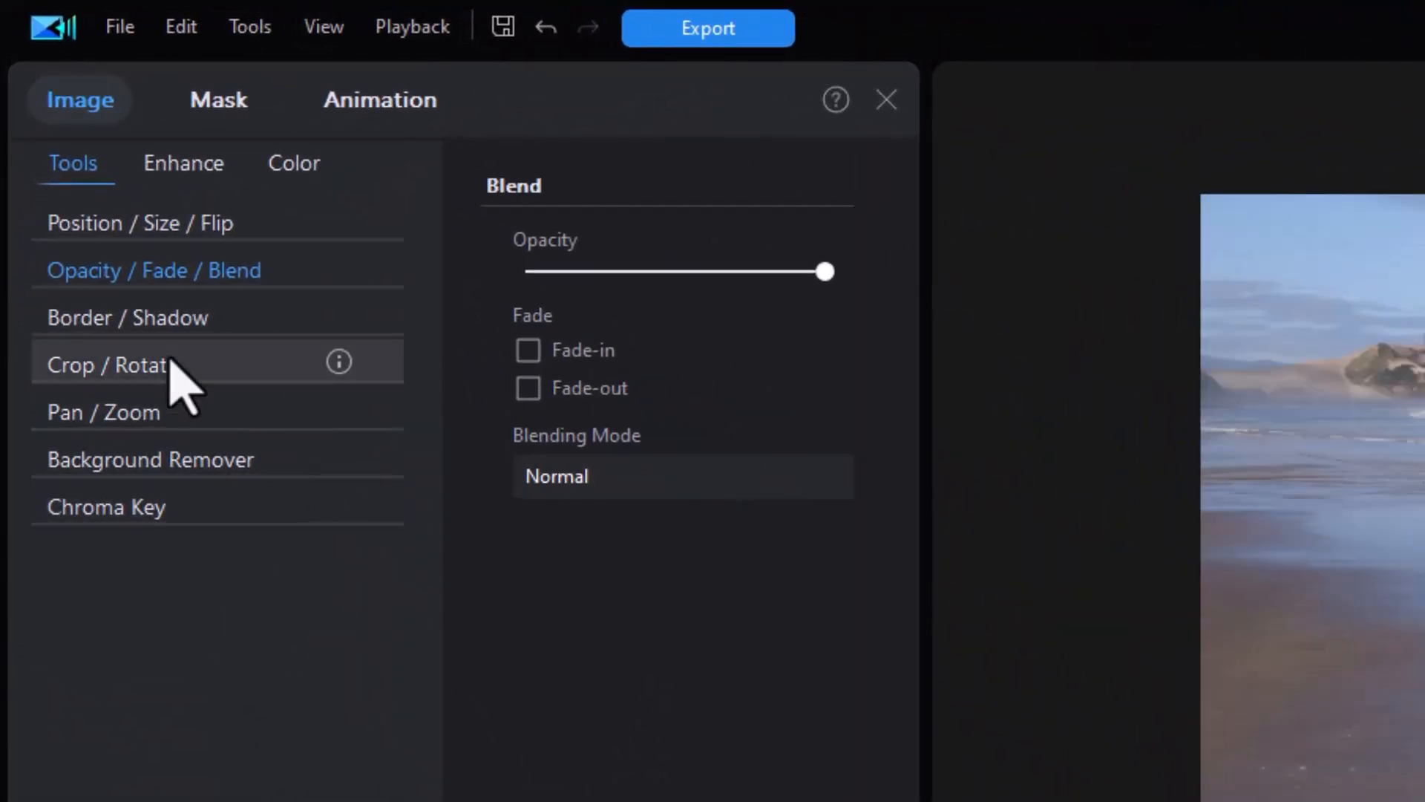
- Add the plain-text Default title on the track below the pattern image, starting at the seventh timeline marker
{"action": "left_click", "coordinate": [886, 100]}
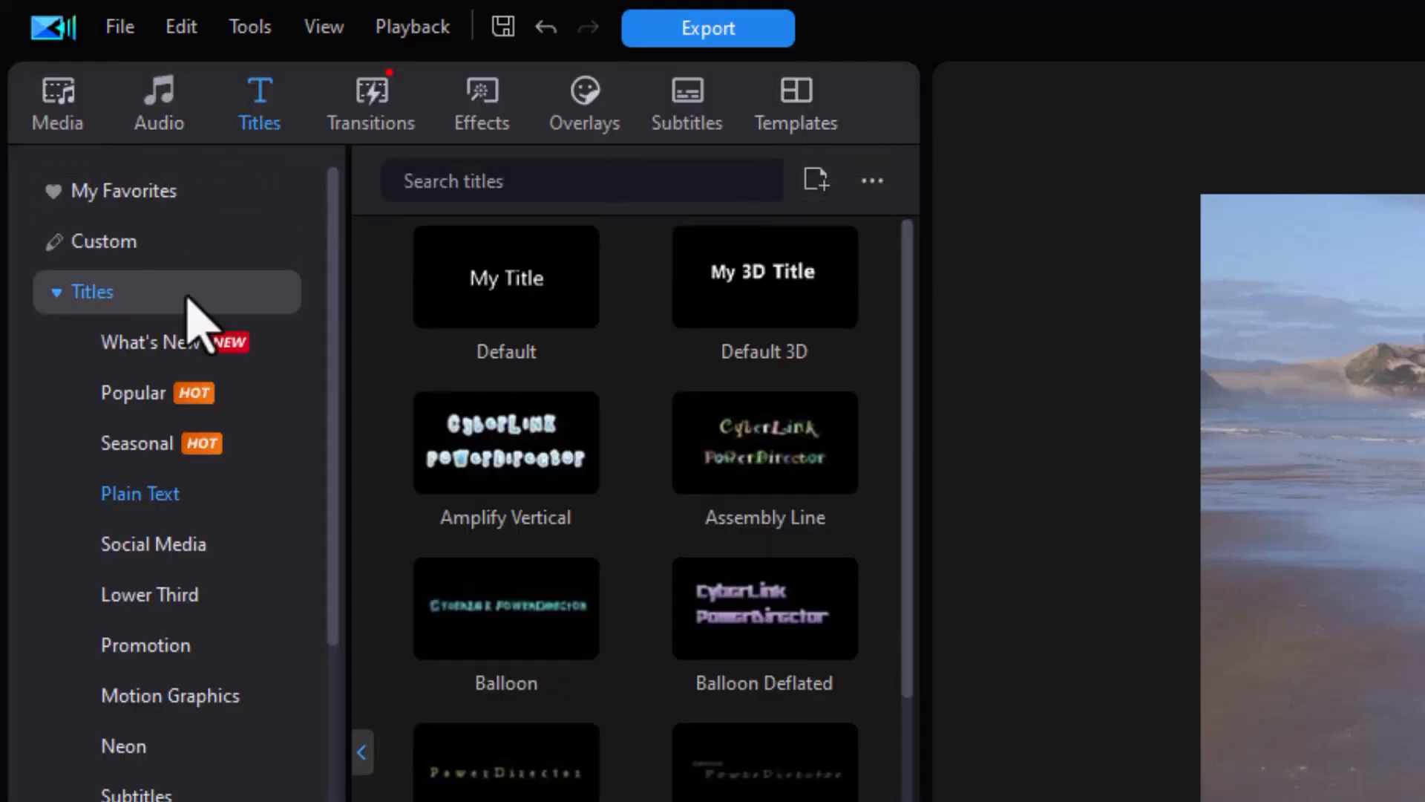
{"action": "mouse_move", "coordinate": [541, 273]}
{"action": "left_mouse_down"}
{"action": "mouse_move", "coordinate": [572, 801]}
{"action": "mouse_move", "coordinate": [253, 711]}
{"action": "left_mouse_up"}
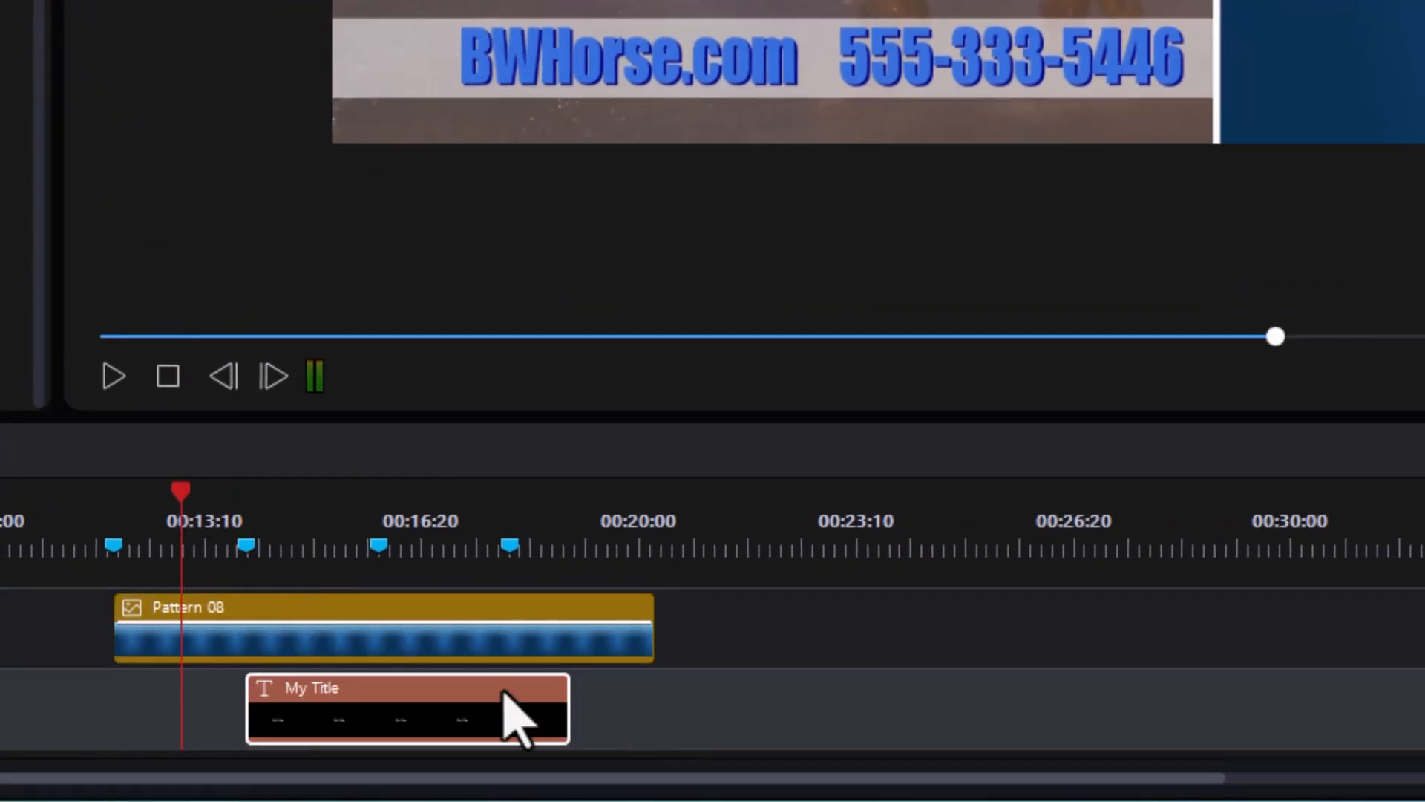
- Extend the title clip to the end of the pattern image clip and move its text onto the blue side panel
{"action": "left_click_drag", "start_coordinate": [558, 707], "coordinate": [638, 706]}
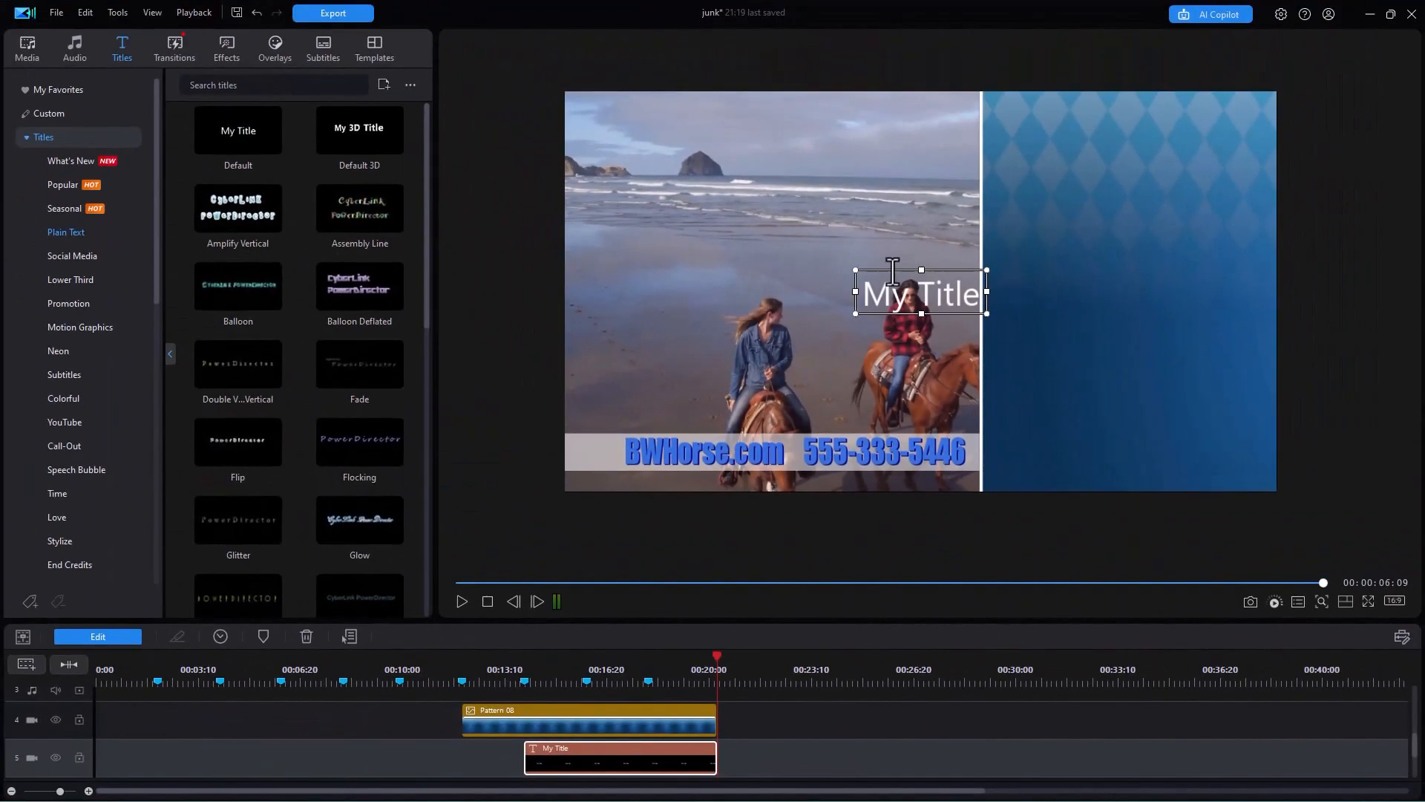
{"action": "left_click_drag", "start_coordinate": [1113, 257], "coordinate": [1089, 243]}
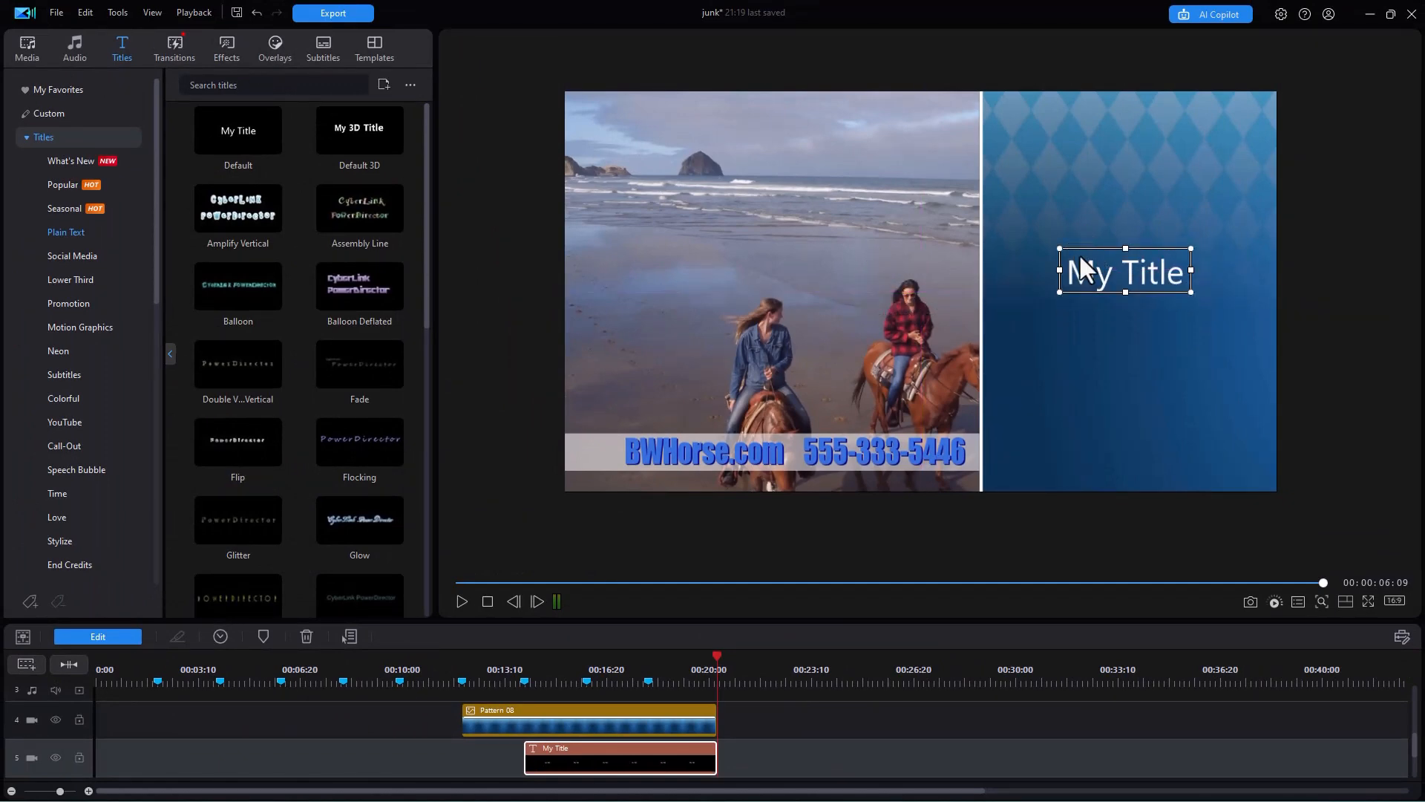
- Replace the title text with "Summer Session" on two lines and left-align it
{"action": "left_click_drag", "start_coordinate": [1069, 266], "coordinate": [1188, 279]}
{"action": "type", "text": "Summer"}
{"action": "type", "text": " Session"}
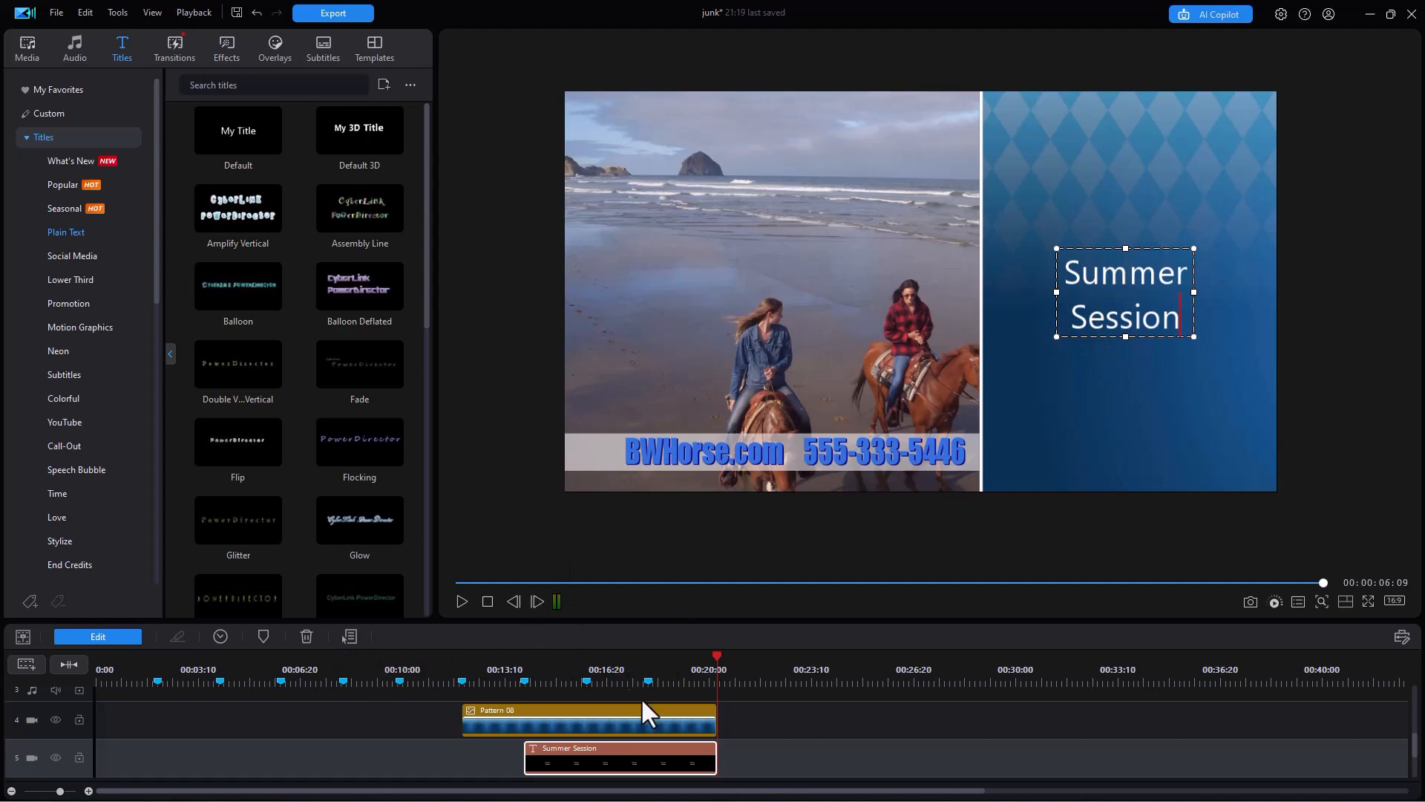
{"action": "left_click", "coordinate": [117, 637]}
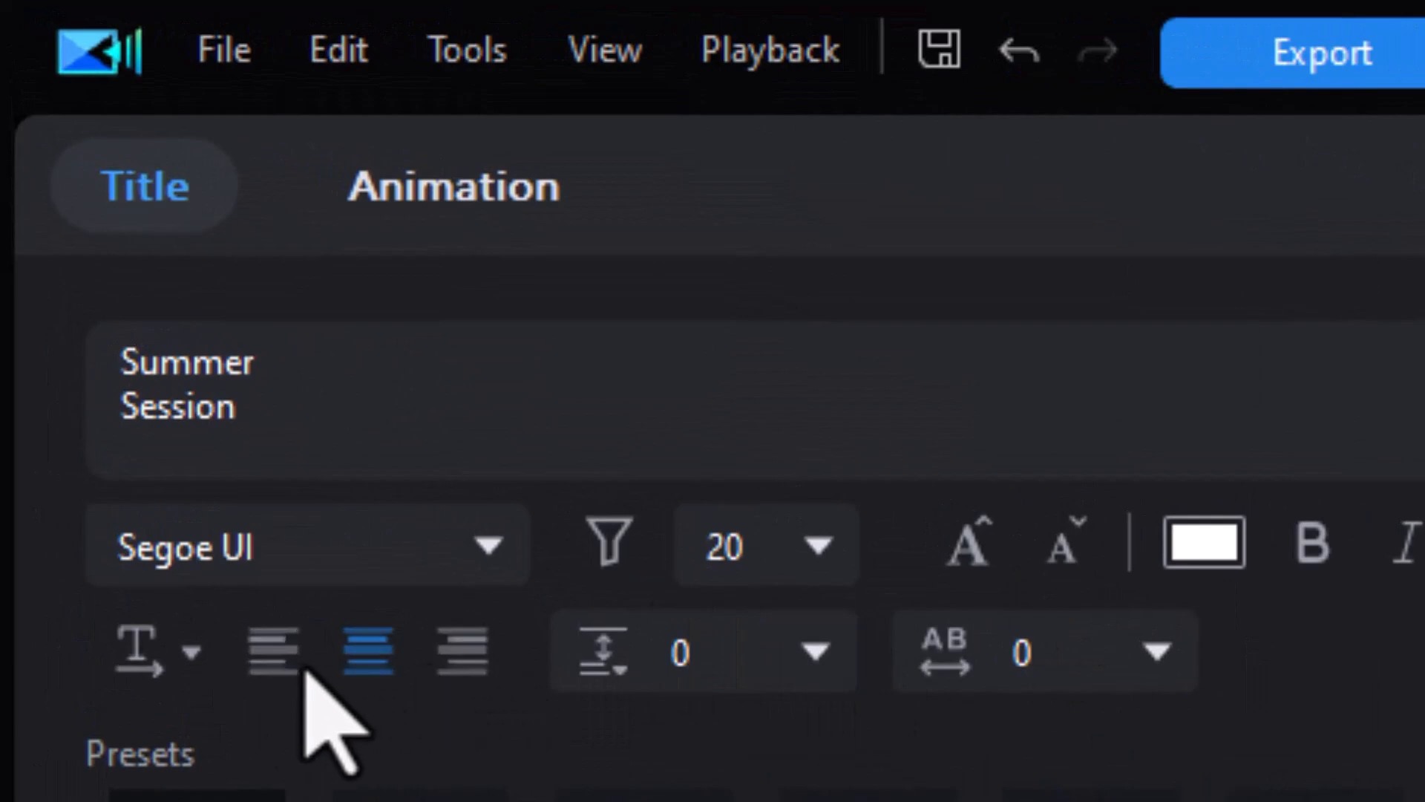
{"action": "left_click", "coordinate": [268, 663]}
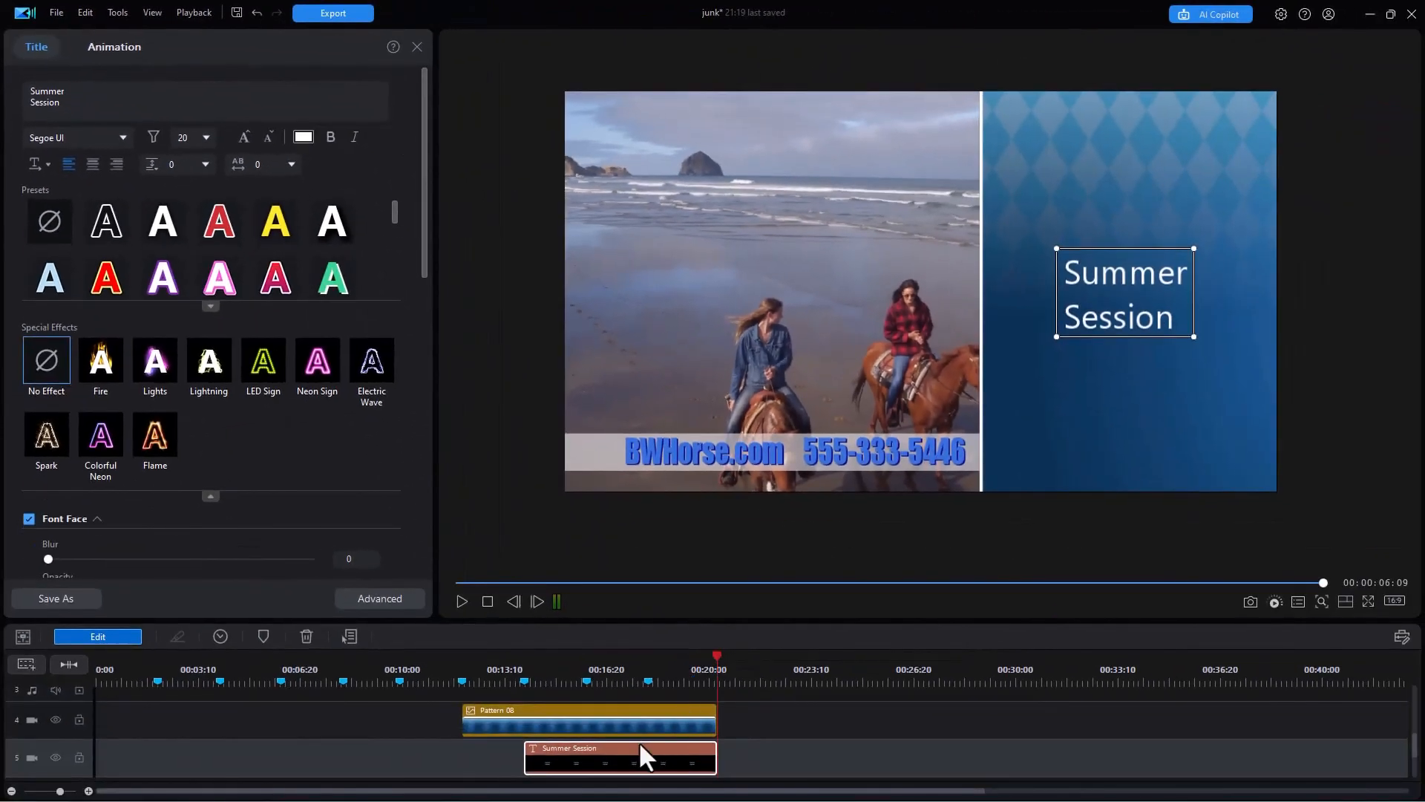
- In advanced title editing, apply the Blur Wipe starting animation to the Summer Session title and shorten its duration to 0.4 seconds
{"action": "left_click", "coordinate": [375, 598]}
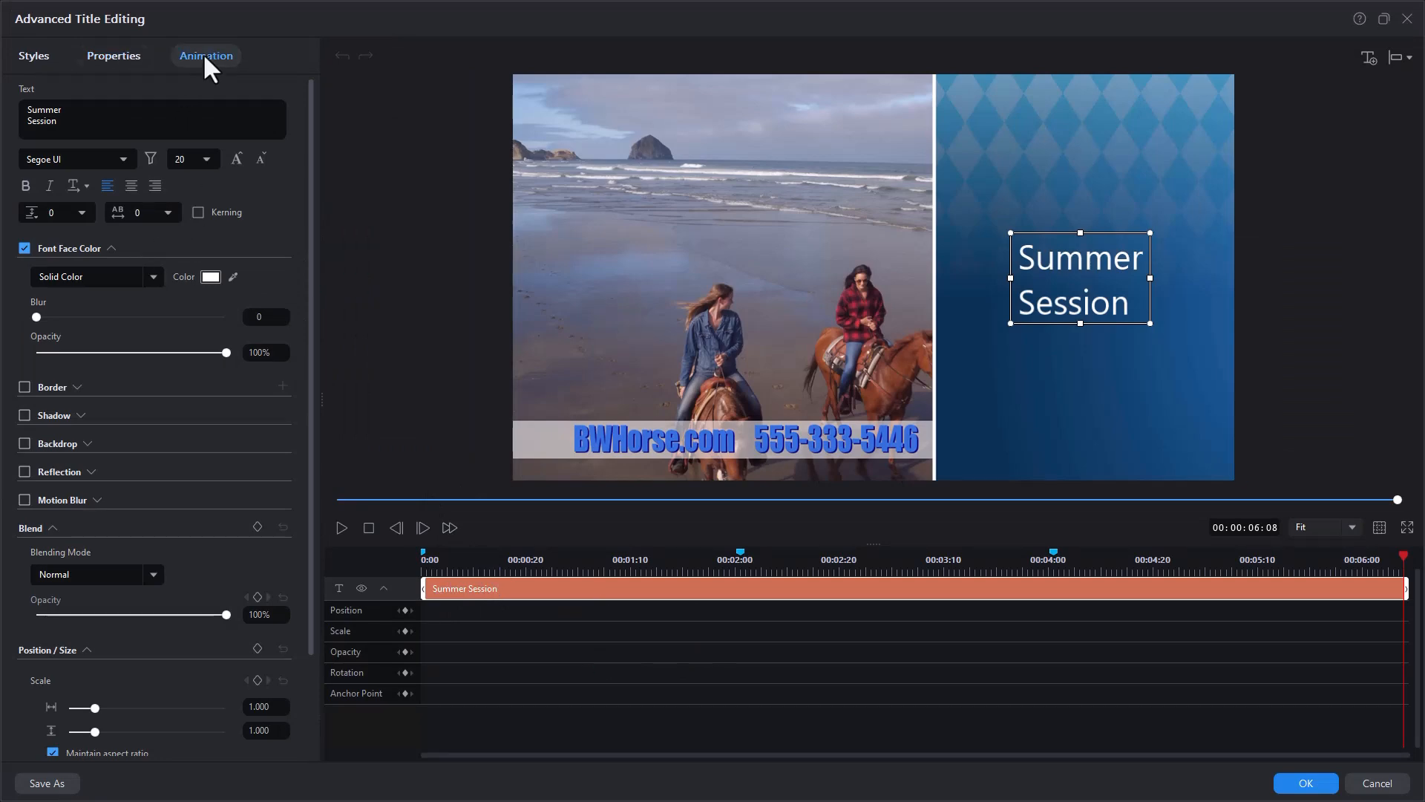
{"action": "left_click", "coordinate": [203, 59]}
{"action": "left_click_drag", "start_coordinate": [315, 221], "coordinate": [297, 393]}
{"action": "left_click_drag", "start_coordinate": [950, 258], "coordinate": [909, 798]}
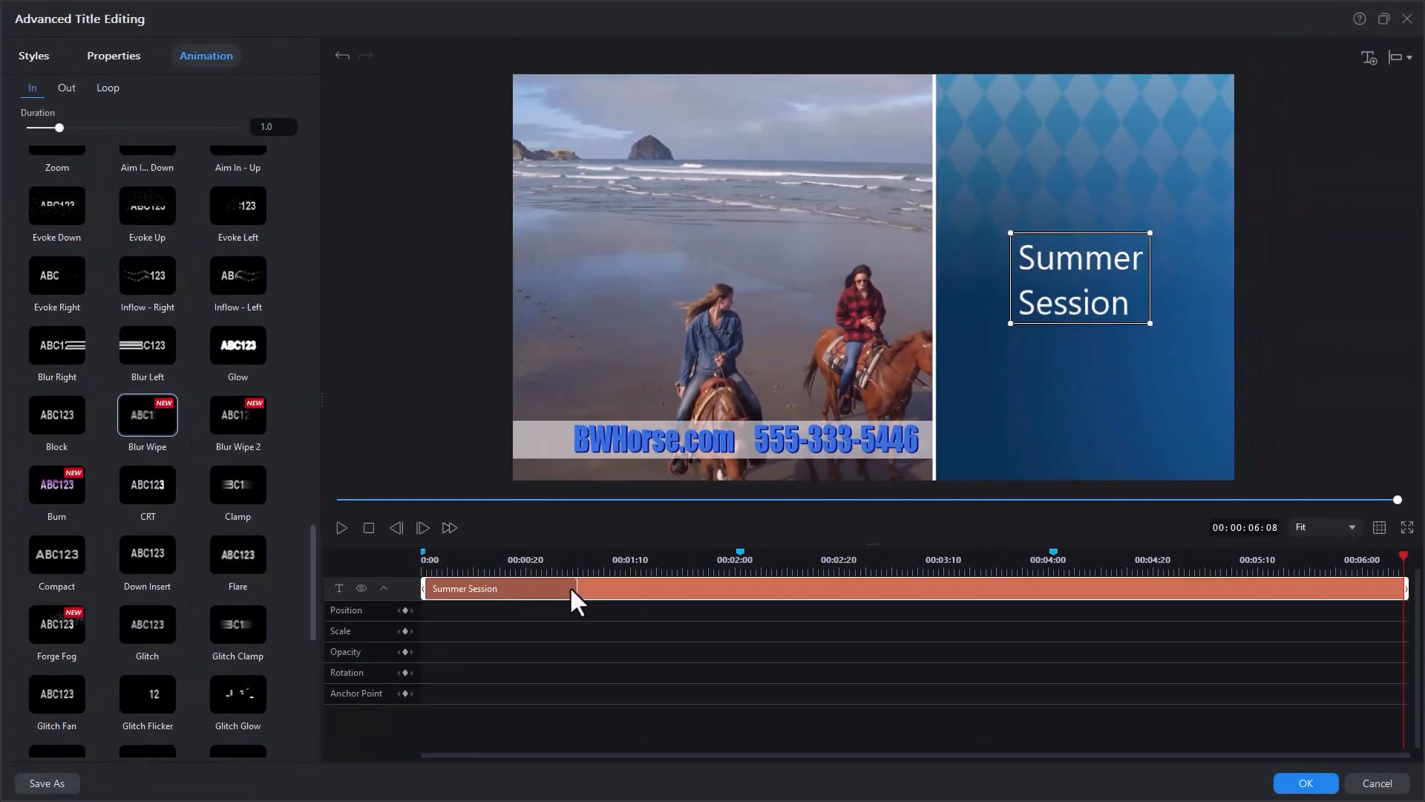
{"action": "left_click_drag", "start_coordinate": [576, 587], "coordinate": [476, 588]}
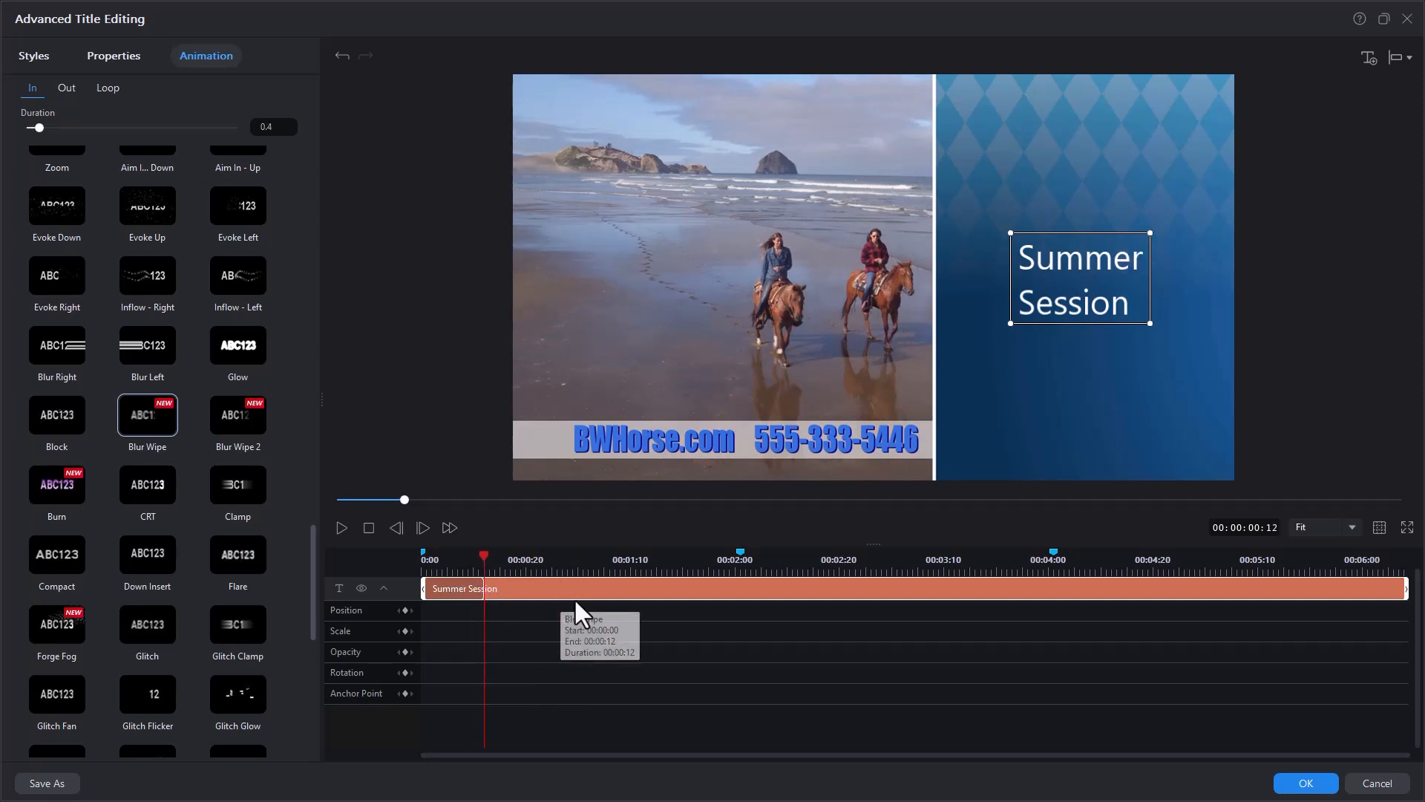